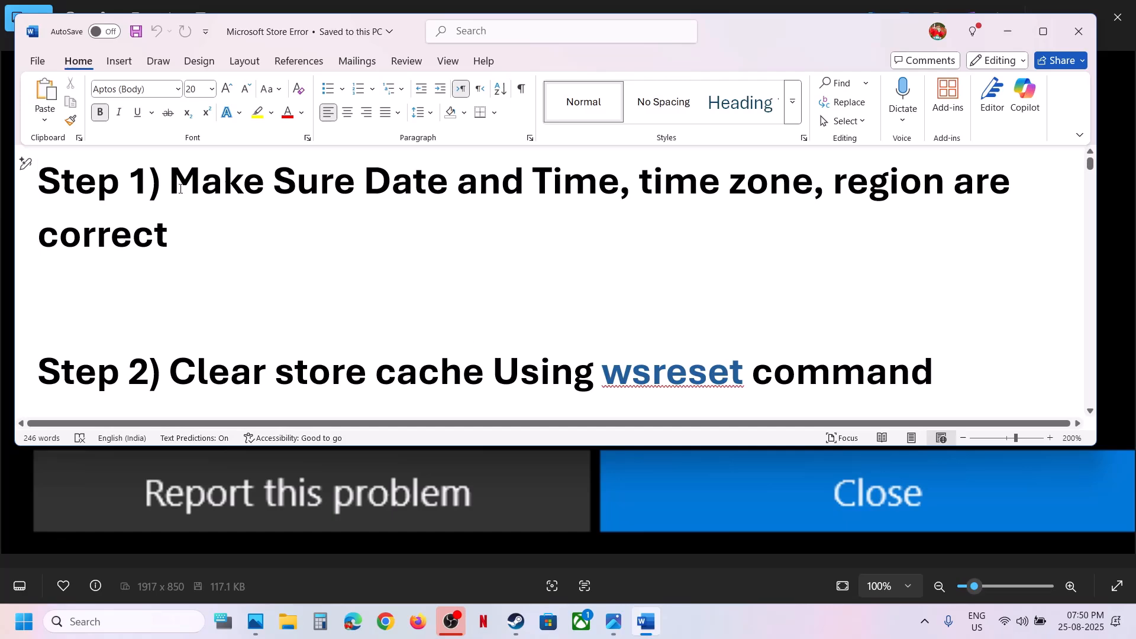
Open the Windows Date & time settings, switch automatic time zone off and back on, and sync the clock
drag(175, 182, 517, 246)
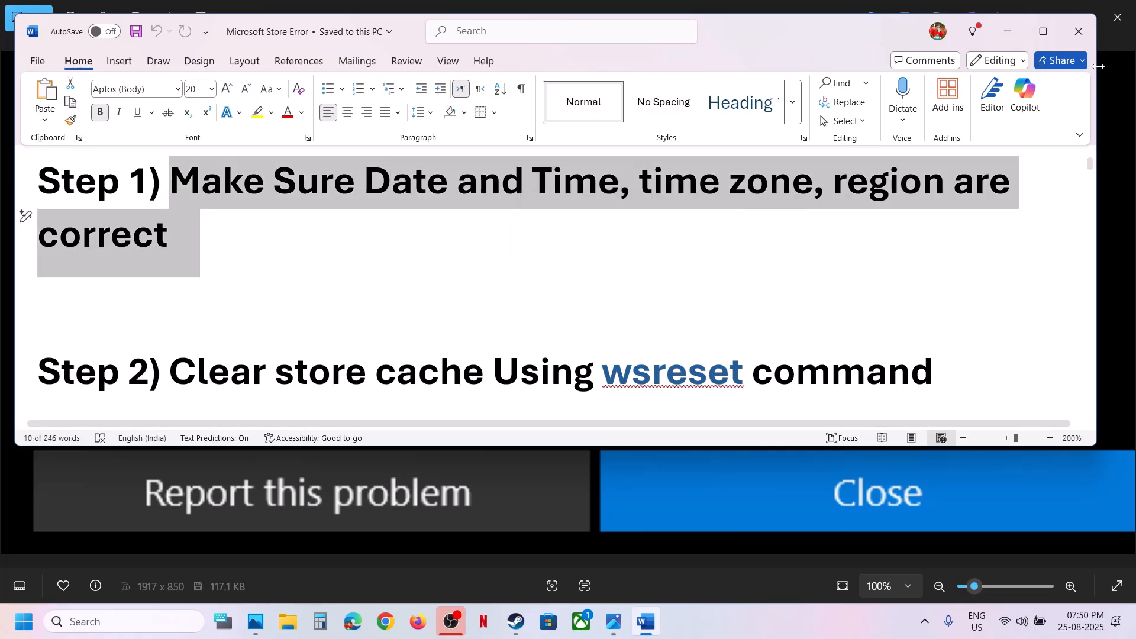
click(1009, 31)
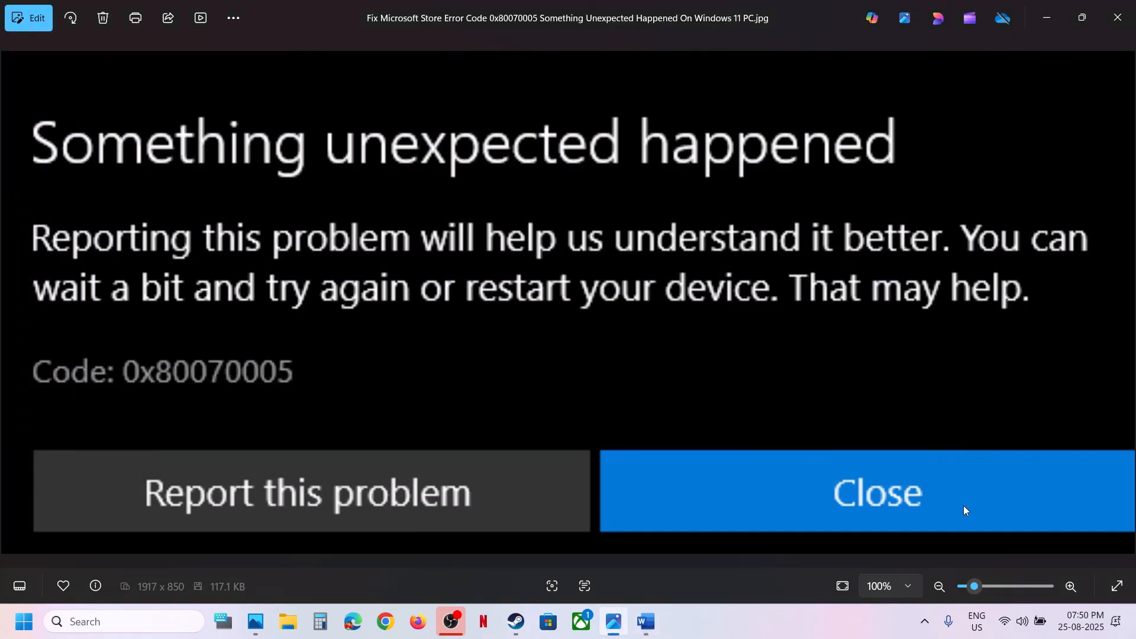
mouse_move(1087, 633)
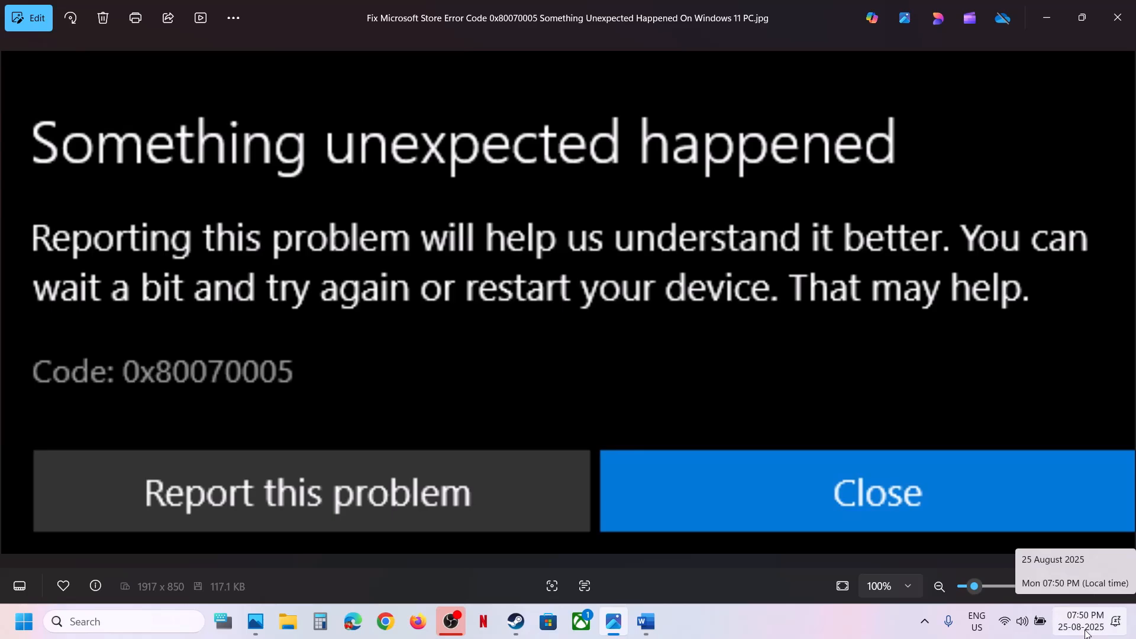
right_click(1087, 633)
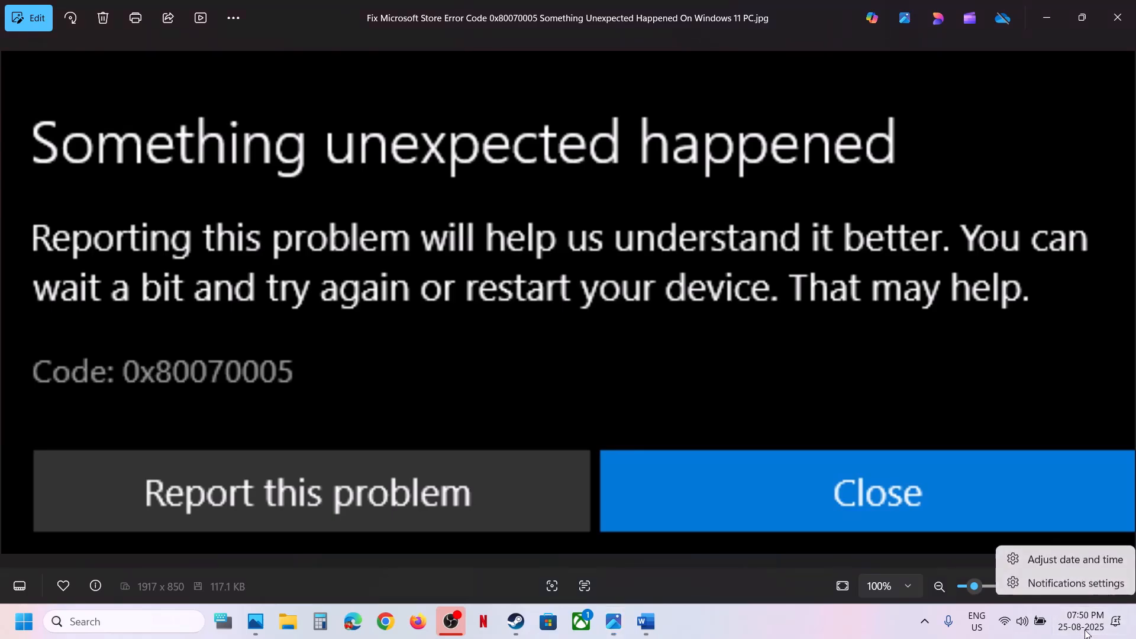
click(1070, 560)
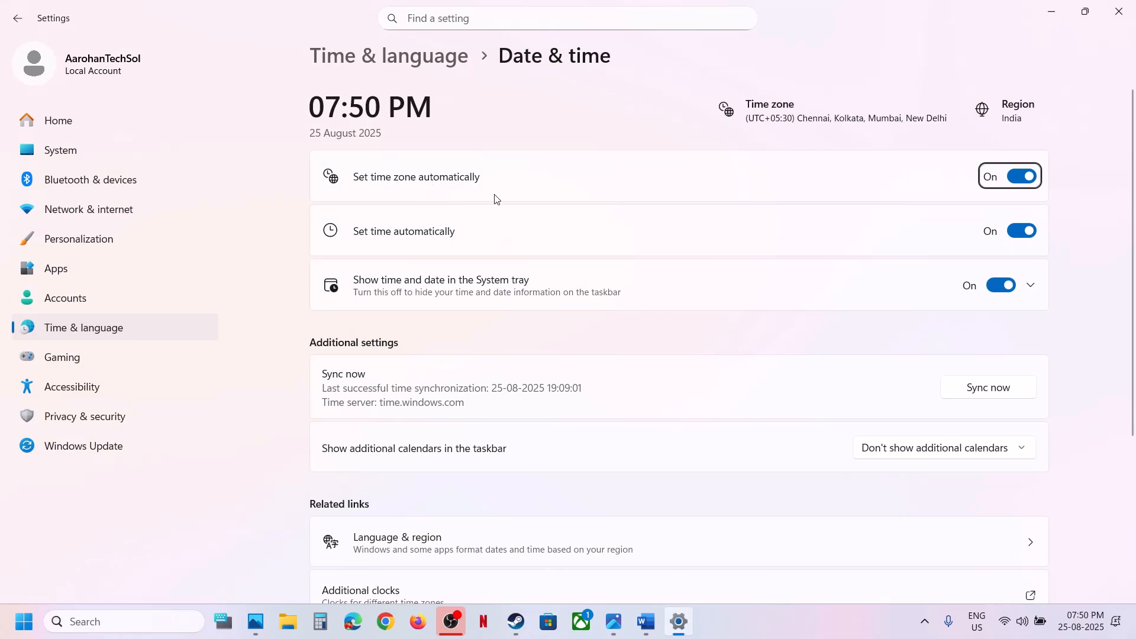
click(1020, 178)
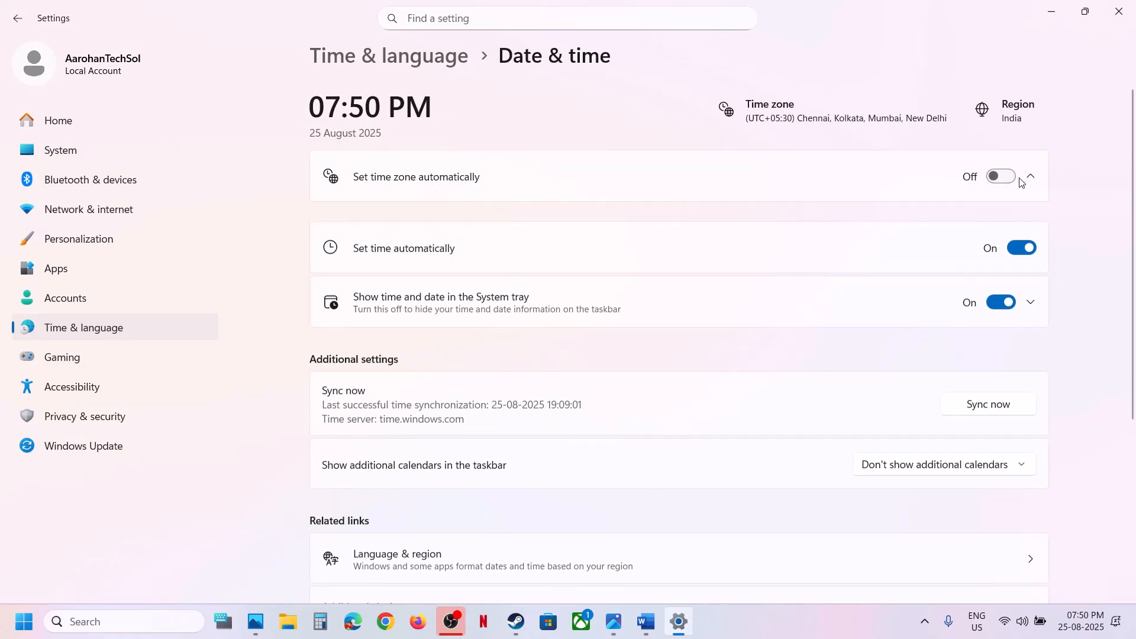
click(1012, 178)
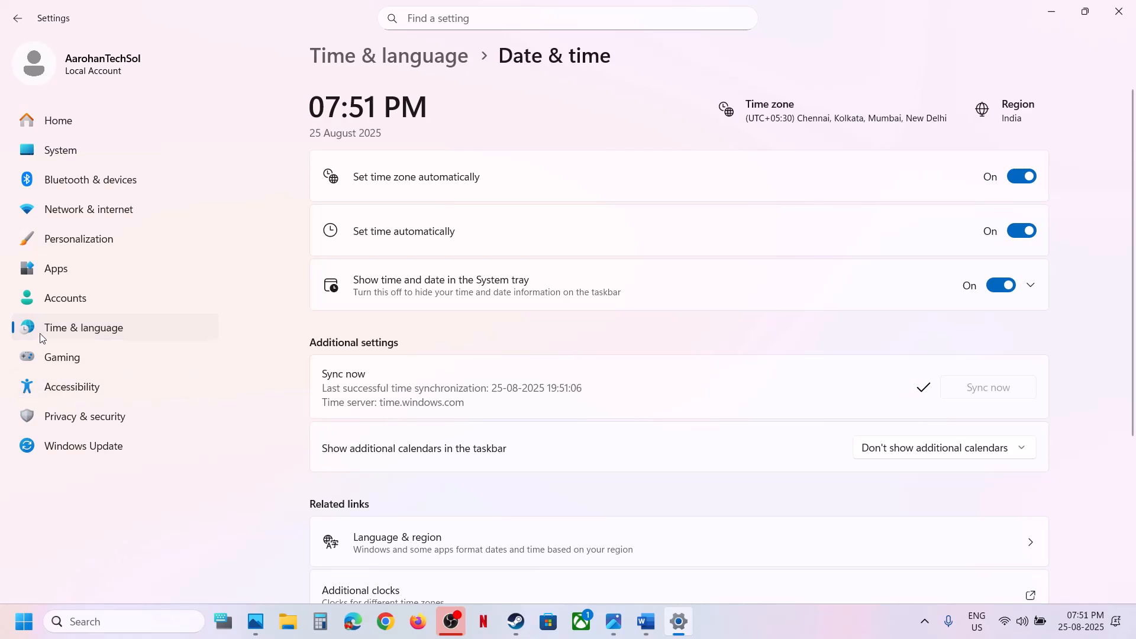
Check the country or region setting under Language & region, and close Settings
click(64, 335)
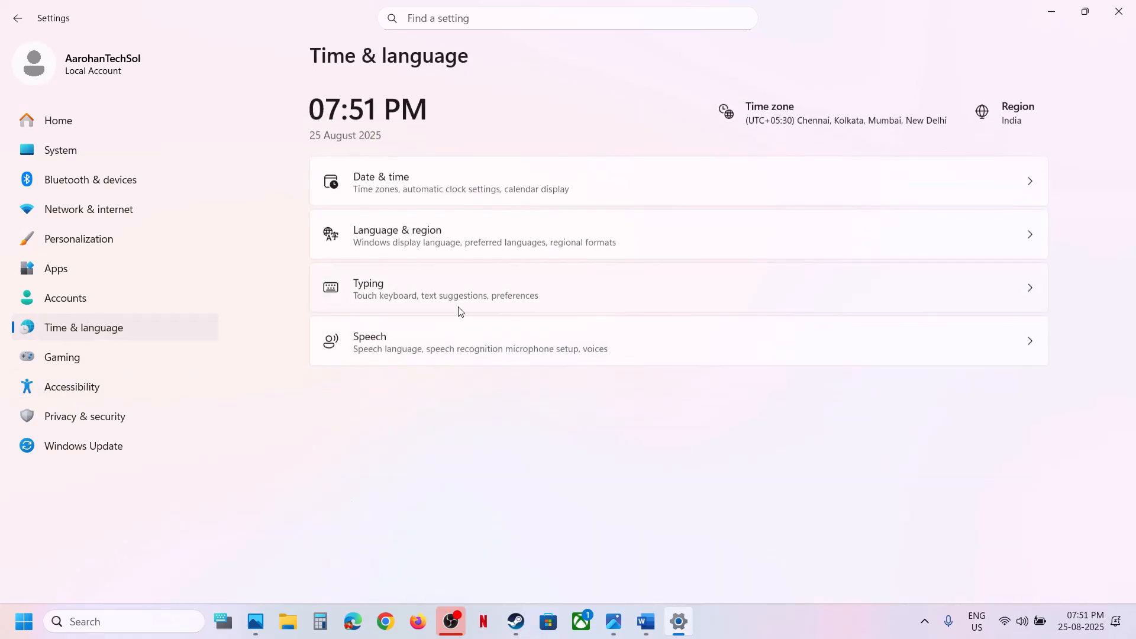
click(424, 253)
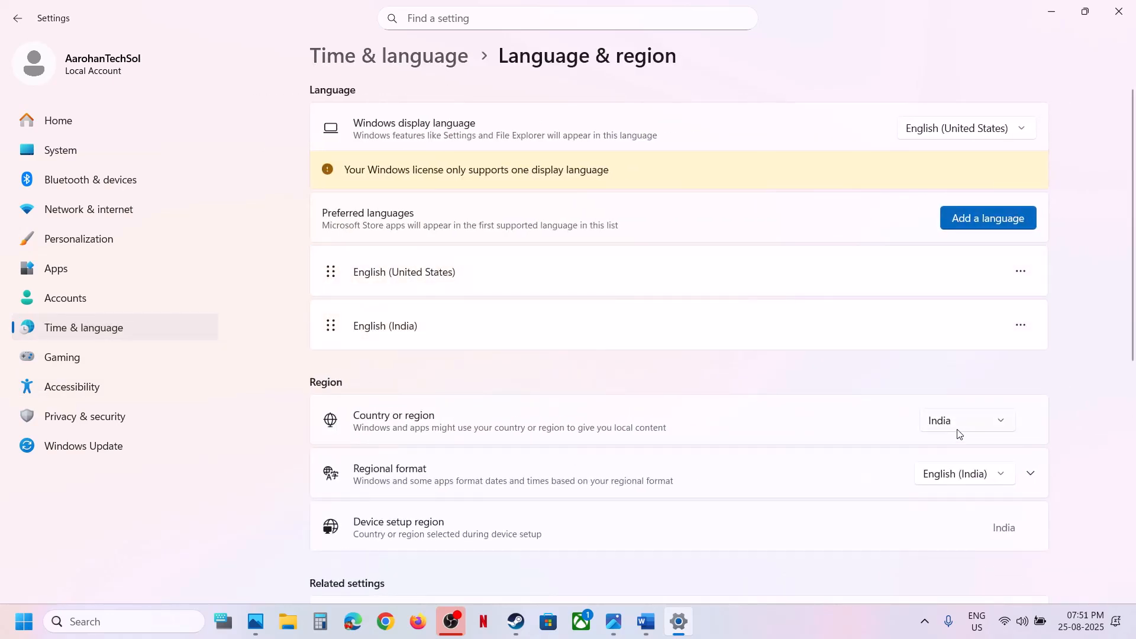
click(958, 430)
click(953, 431)
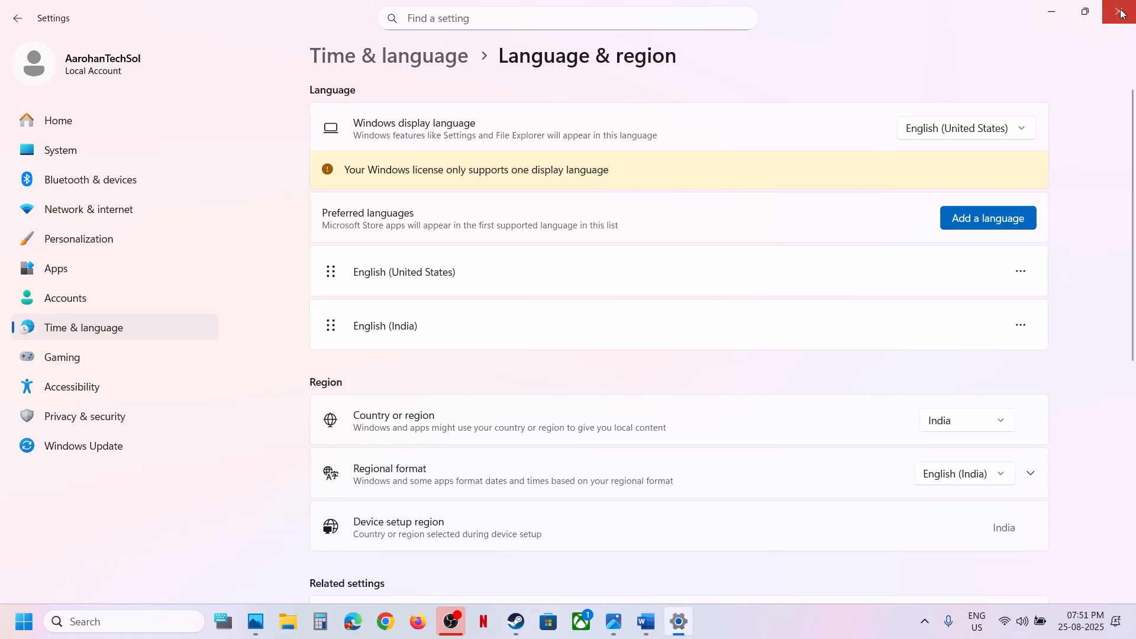
click(1121, 13)
Copy the wsreset command from Step 2 of the Word notes and run it from Windows search
click(657, 633)
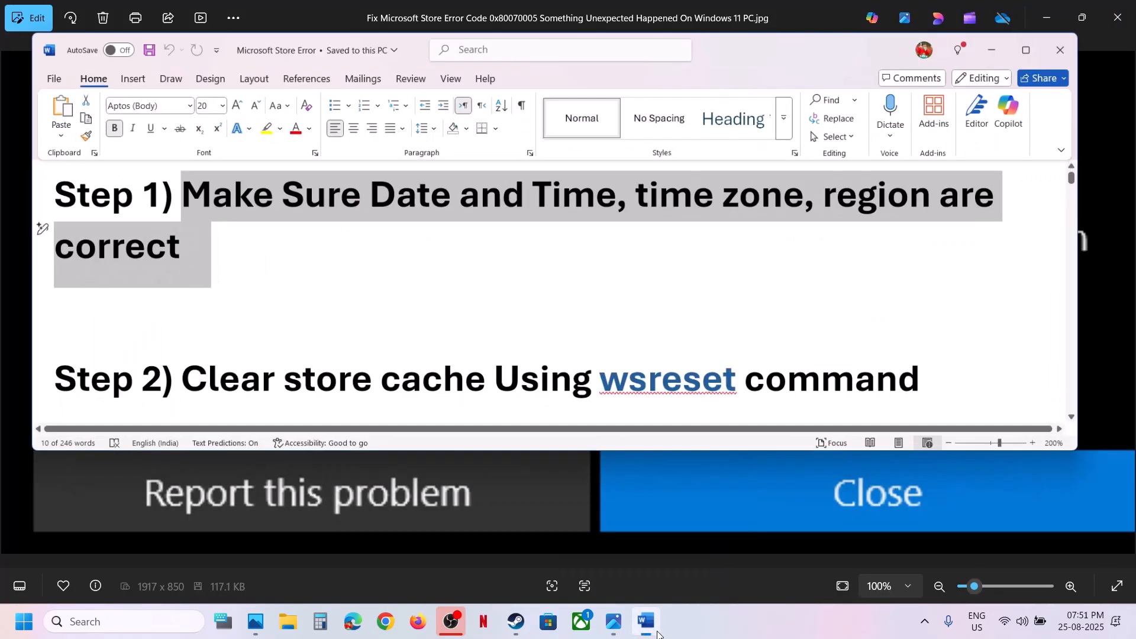
scroll(474, 365, down, 1)
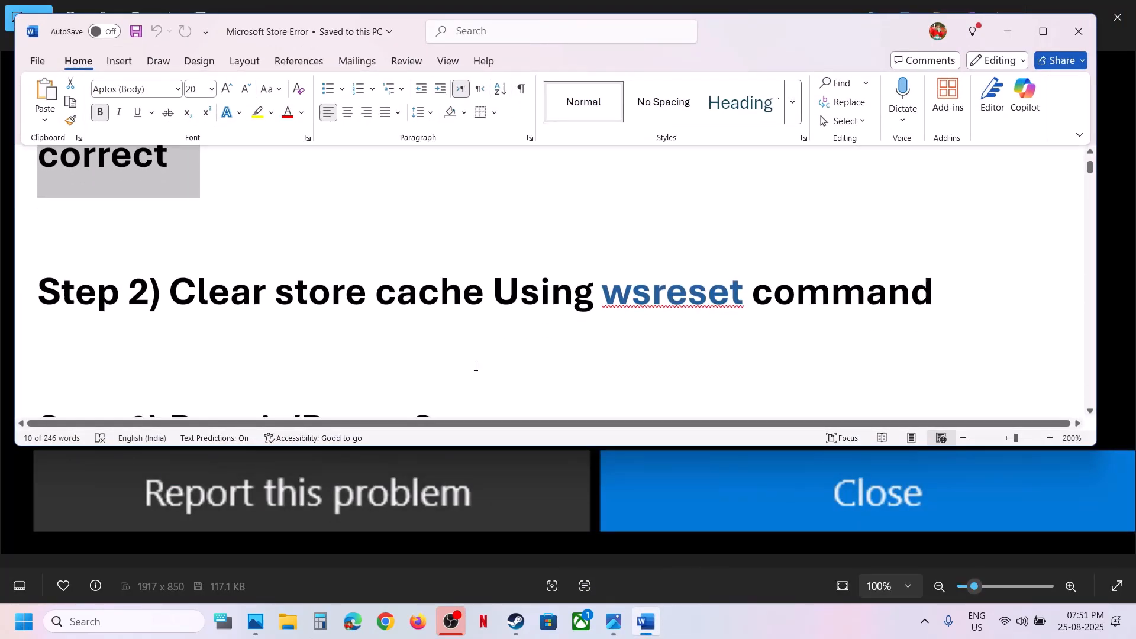
double_click(657, 289)
key(ctrl+c)
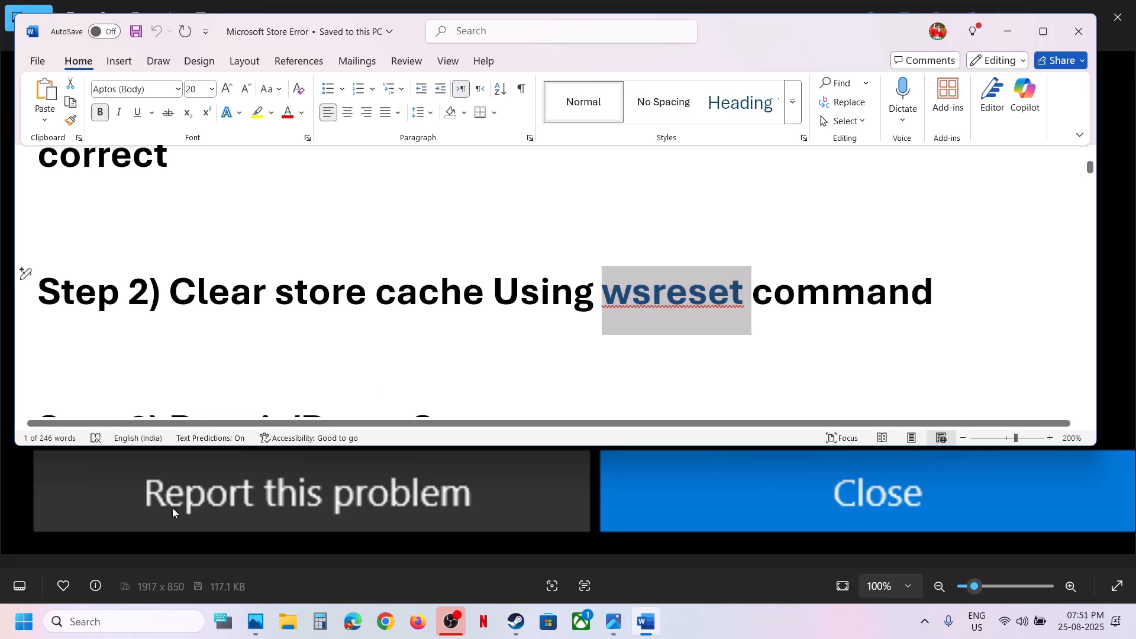
click(85, 620)
key(ctrl+v)
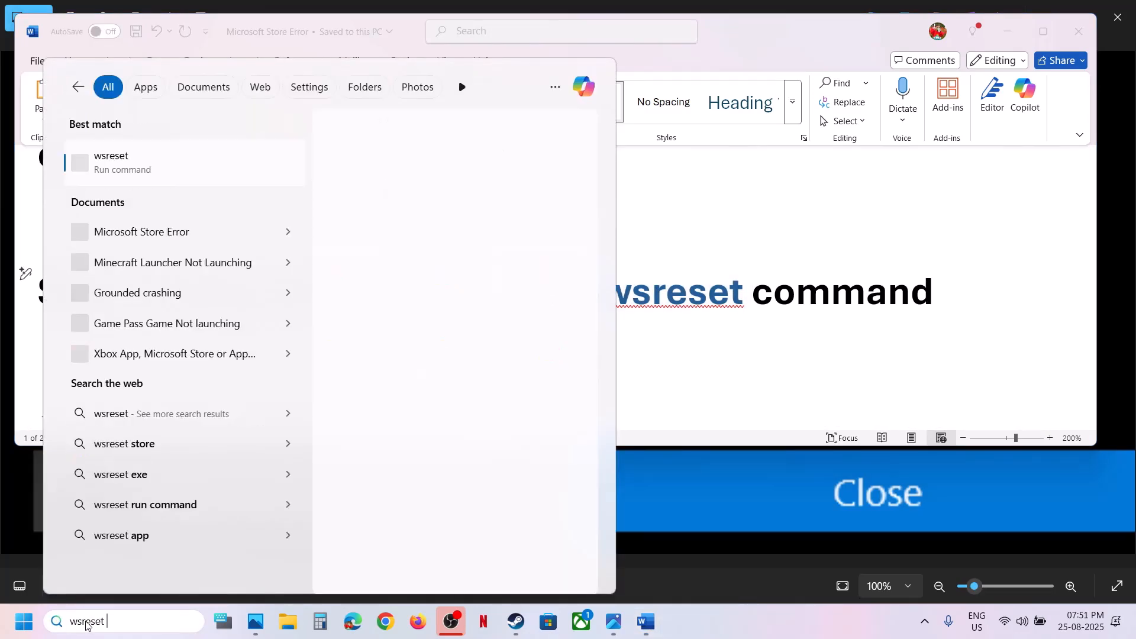
click(123, 162)
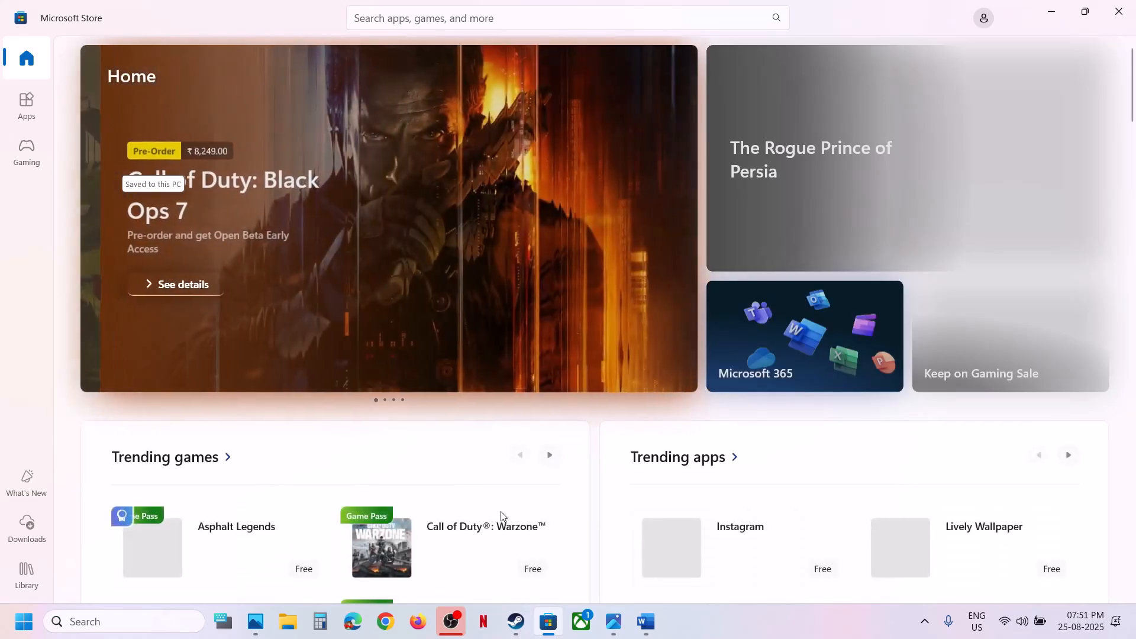
Go to Step 3 in the Word notes, search Windows for the Store, and open the Microsoft Store app settings
mouse_move(645, 630)
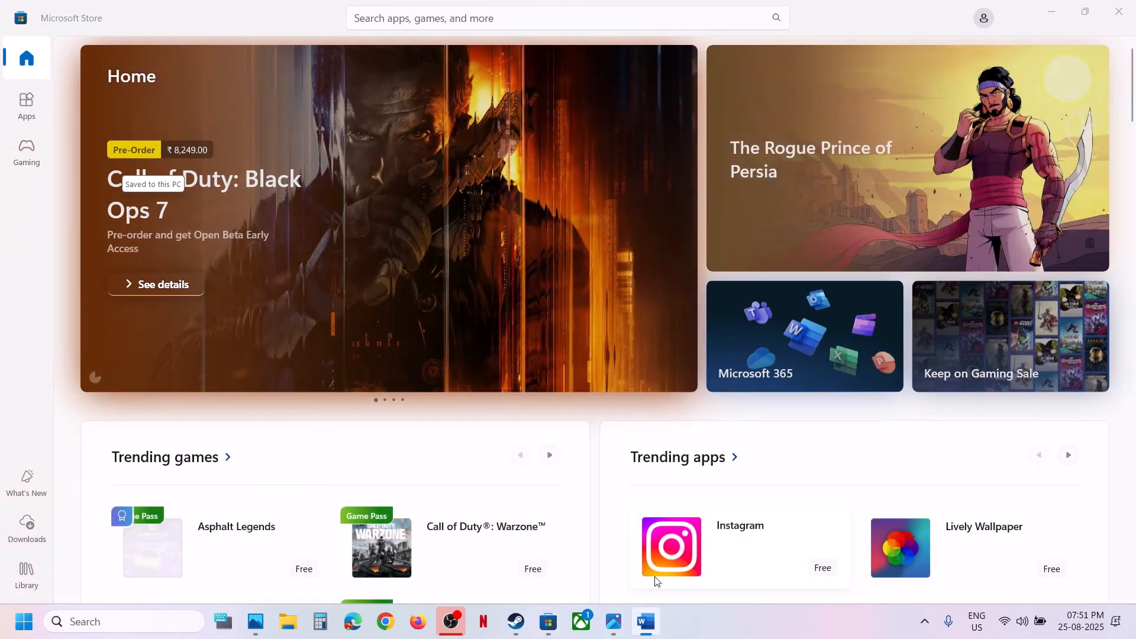
click(648, 629)
scroll(525, 357, down, 3)
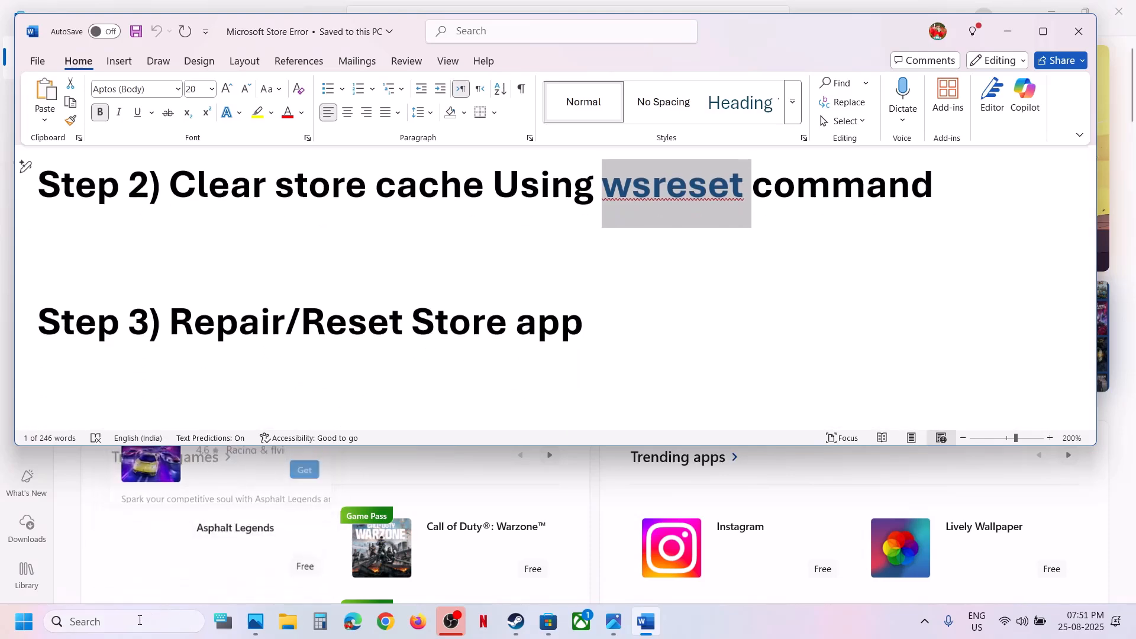
click(112, 623)
text(tore)
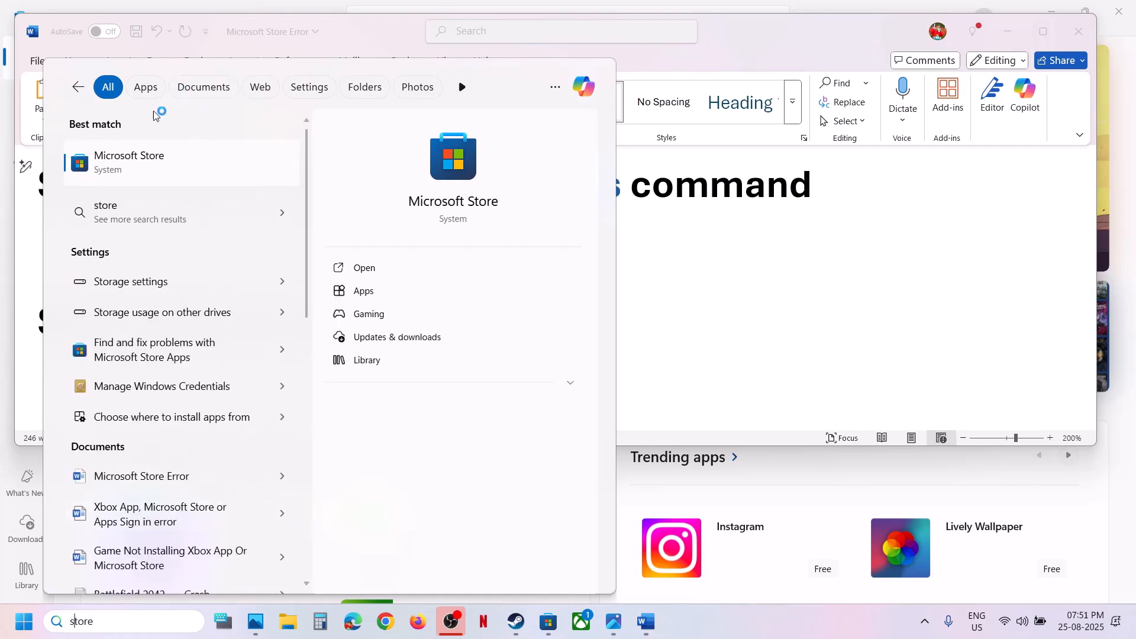
right_click(124, 175)
click(189, 246)
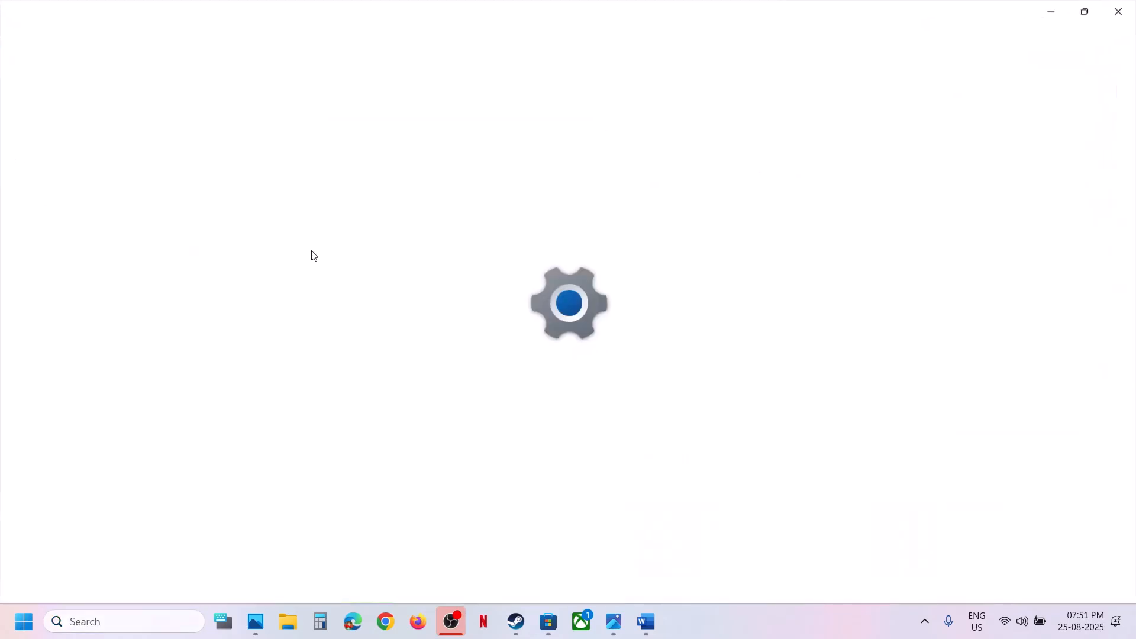
Terminate the Microsoft Store component and repair it
scroll(487, 433, down, 6)
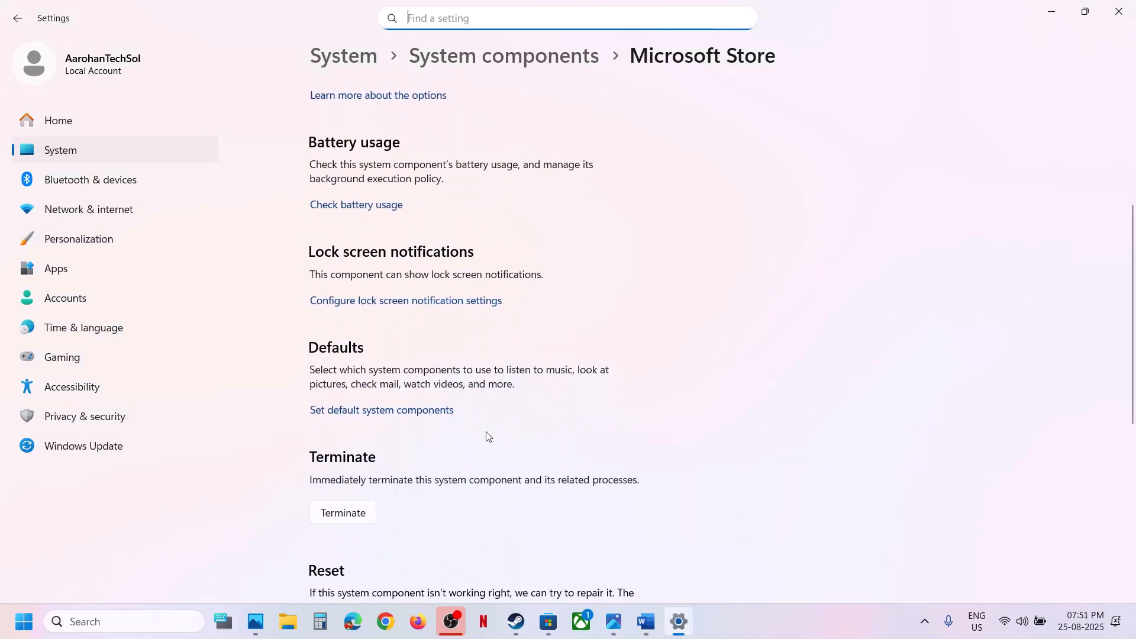
click(346, 367)
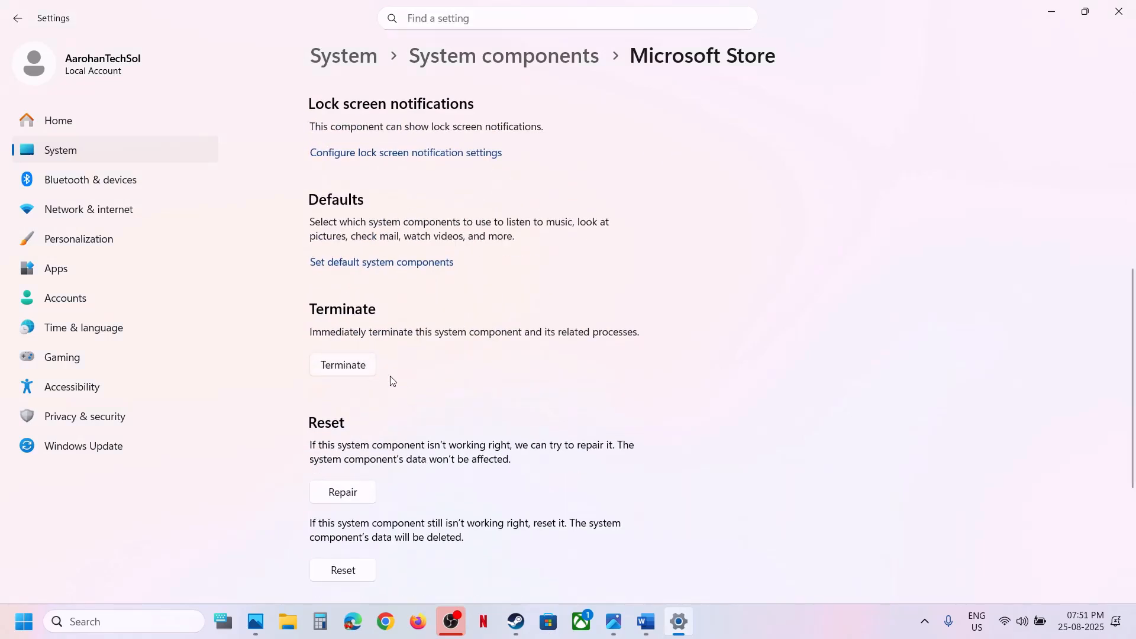
scroll(389, 375, down, 2)
click(334, 399)
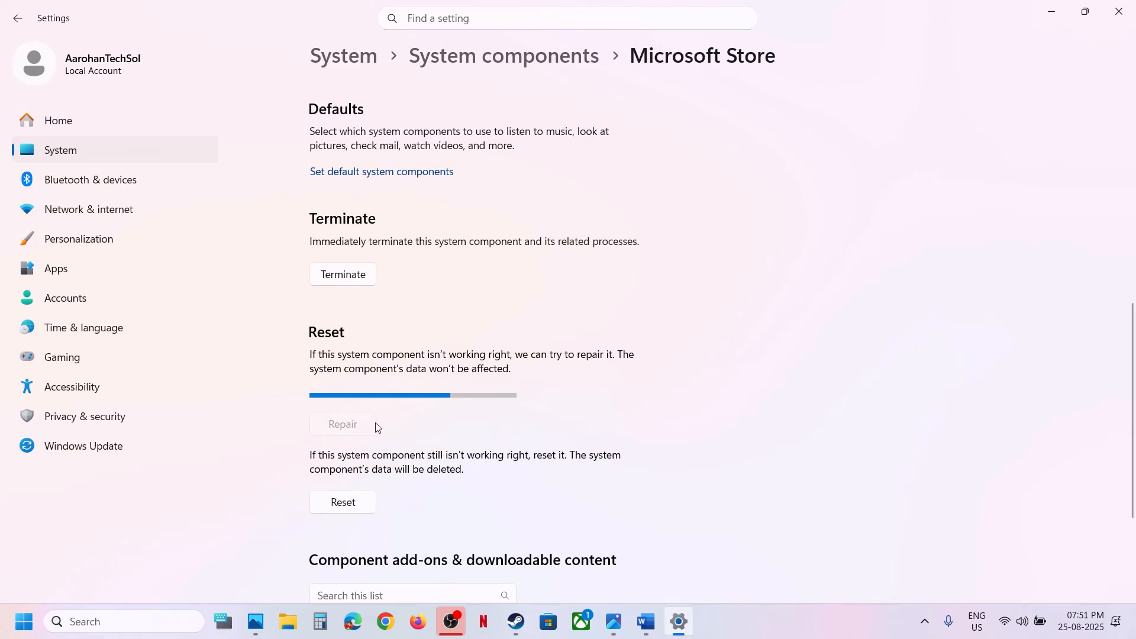
Reset the Microsoft Store component and confirm deleting its data
scroll(378, 428, down, 1)
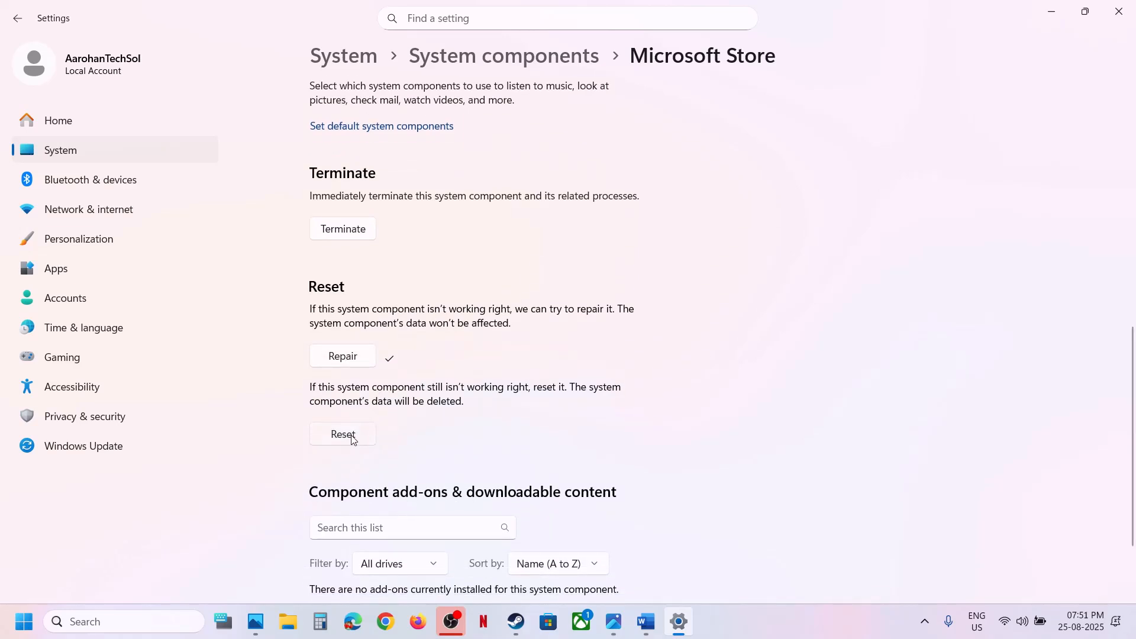
click(353, 440)
click(417, 401)
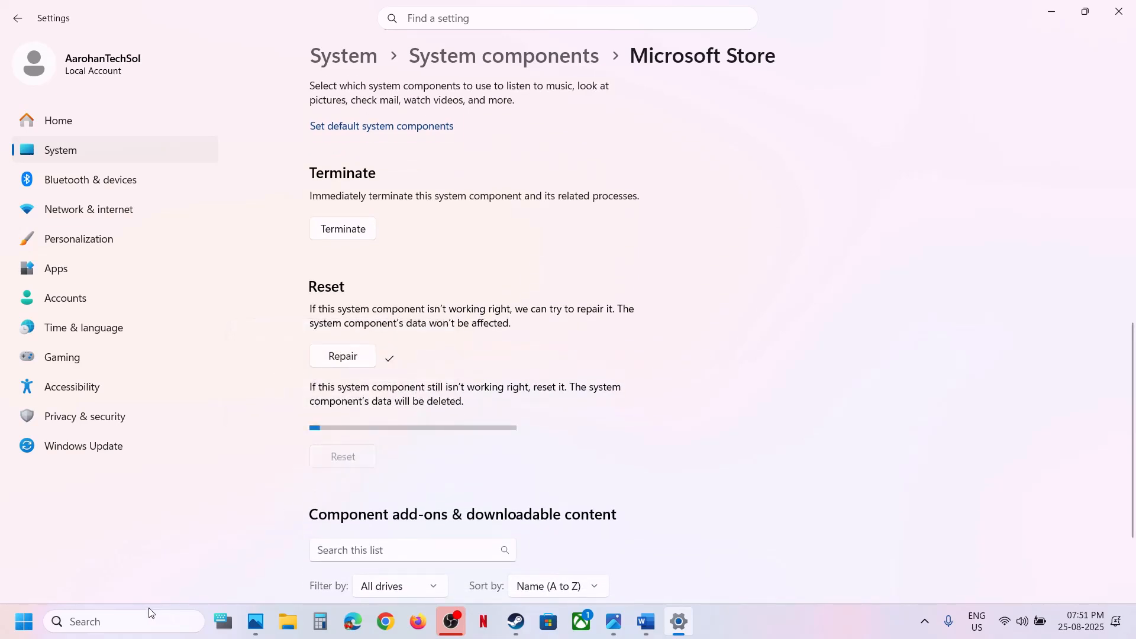
Launch Microsoft Store from Windows search
click(123, 620)
text(to)
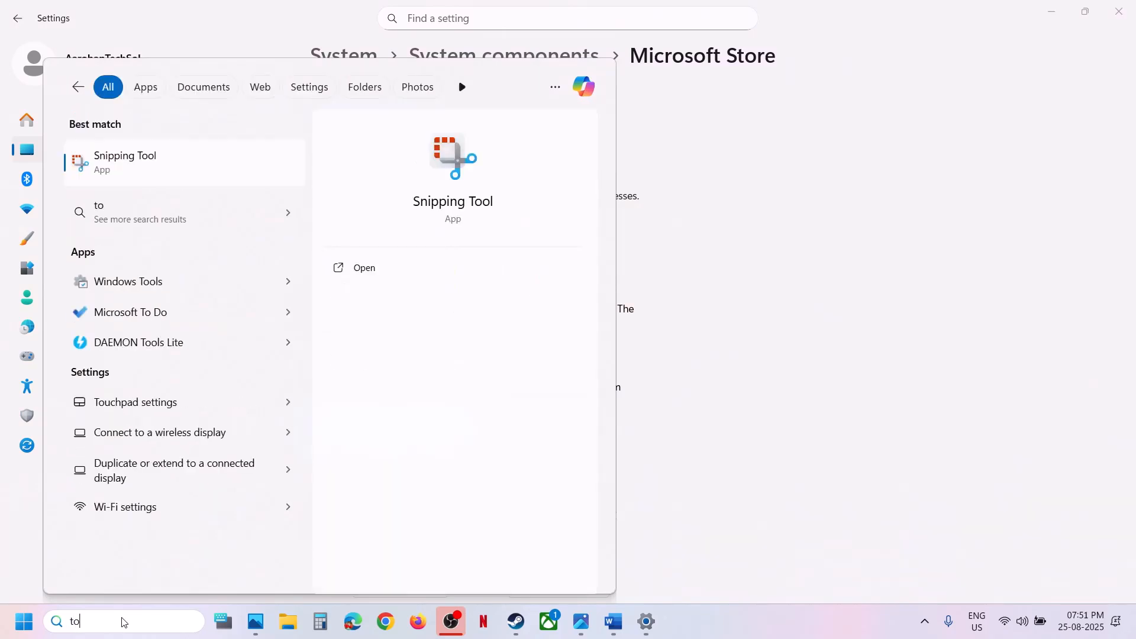
text(re)
key(Return)
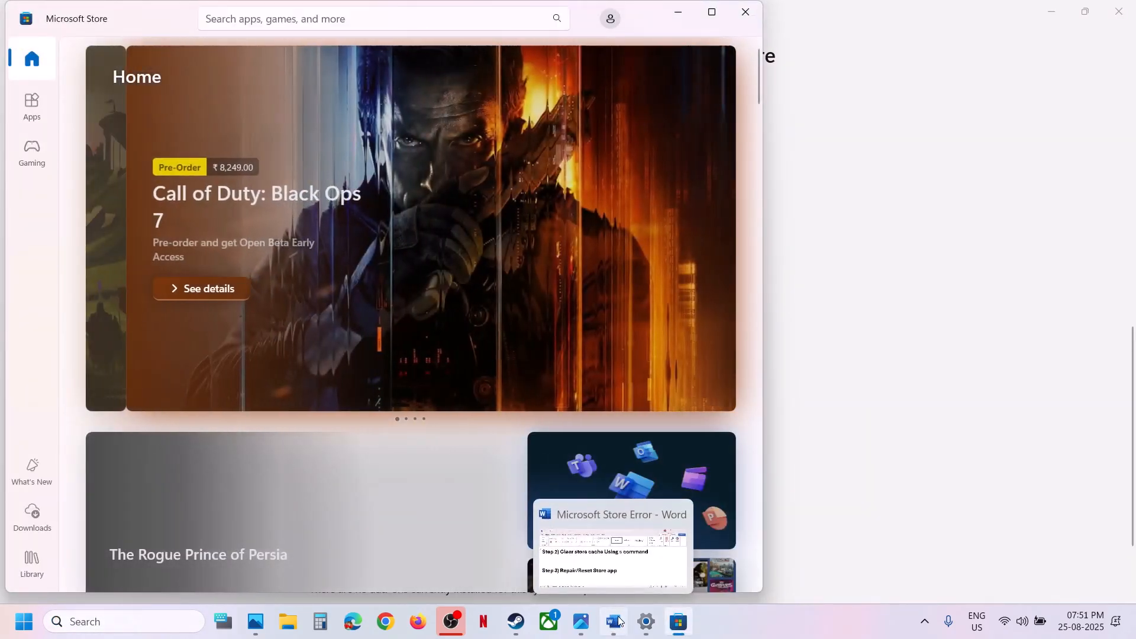
Switch to the Word notes, maximize the document window, and read Step 4 about restarting services
click(613, 621)
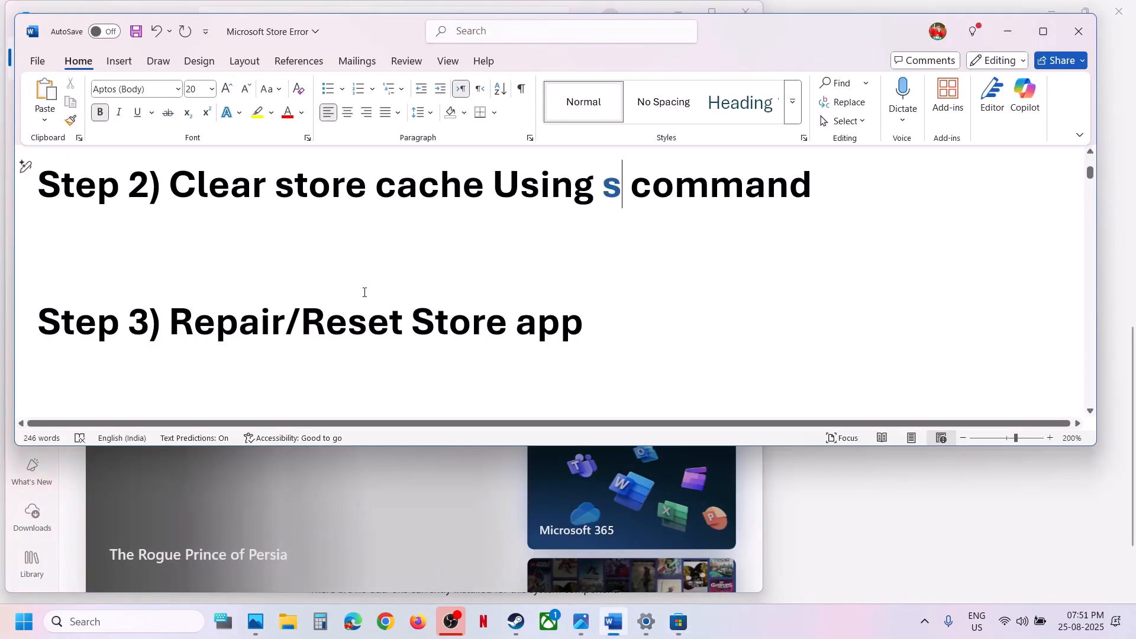
scroll(365, 292, down, 3)
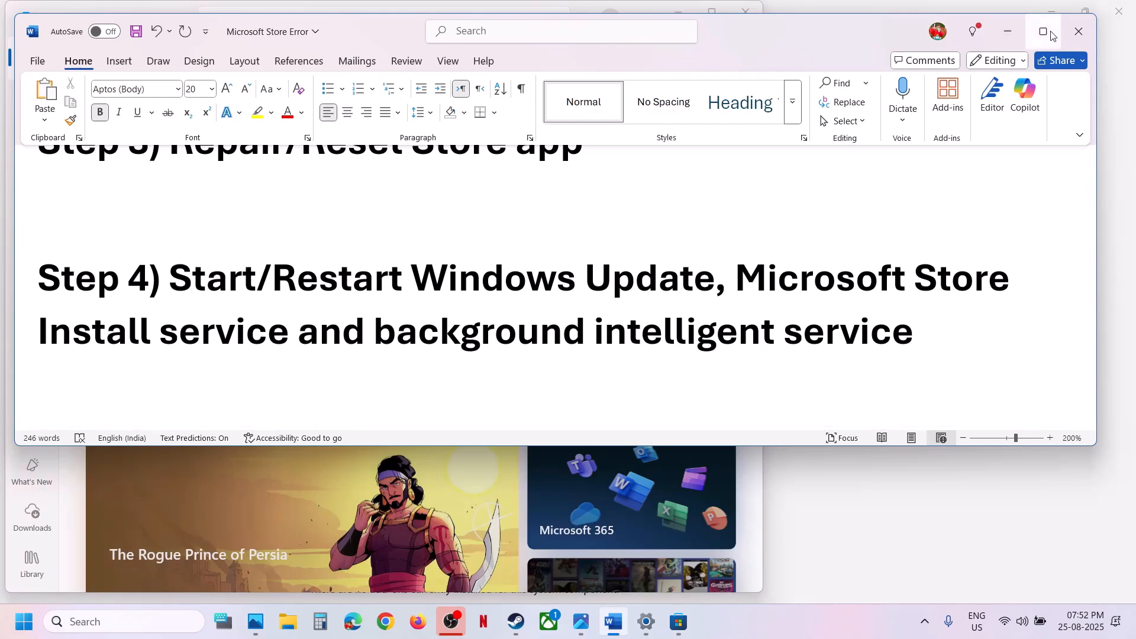
click(1042, 31)
scroll(532, 364, up, 4)
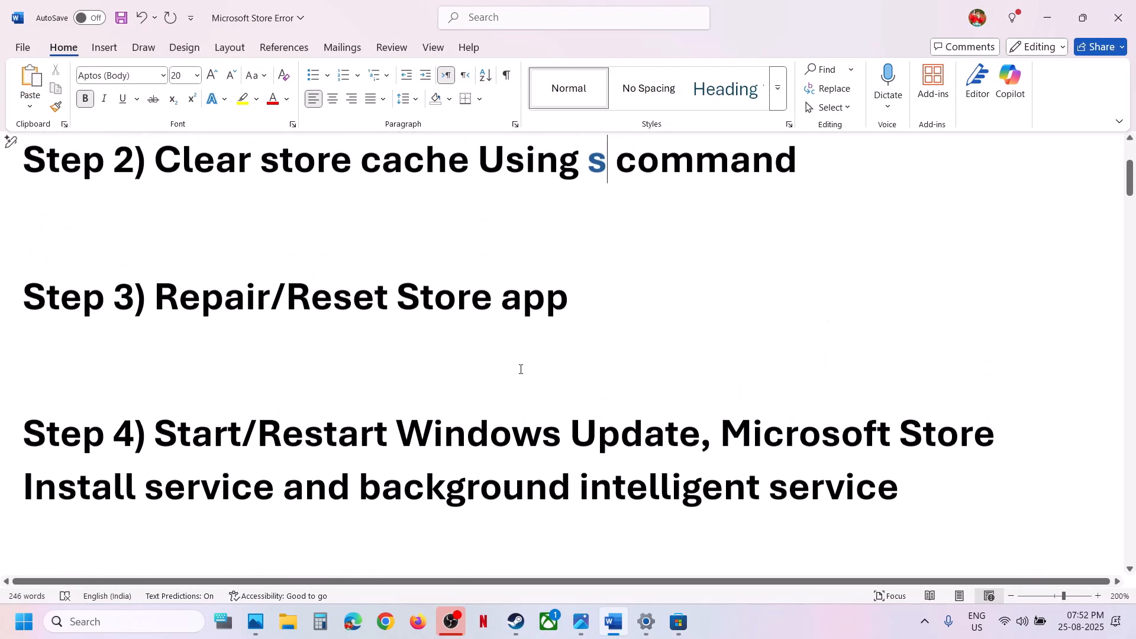
scroll(521, 369, down, 1)
Open the Windows Services console from search and maximize its window
click(116, 622)
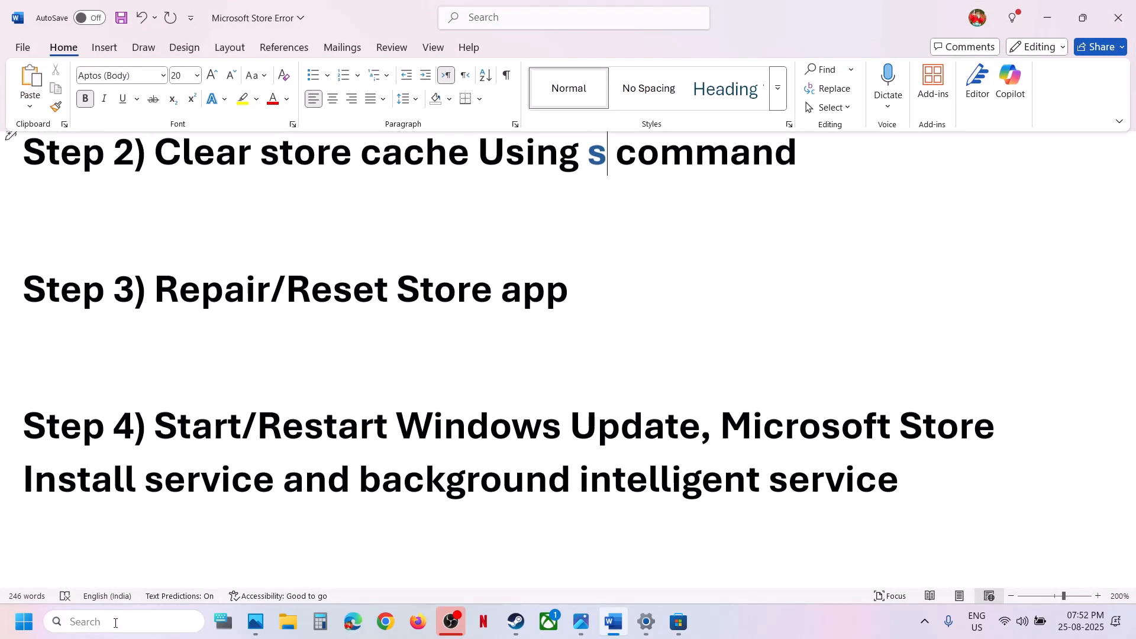
text(serv)
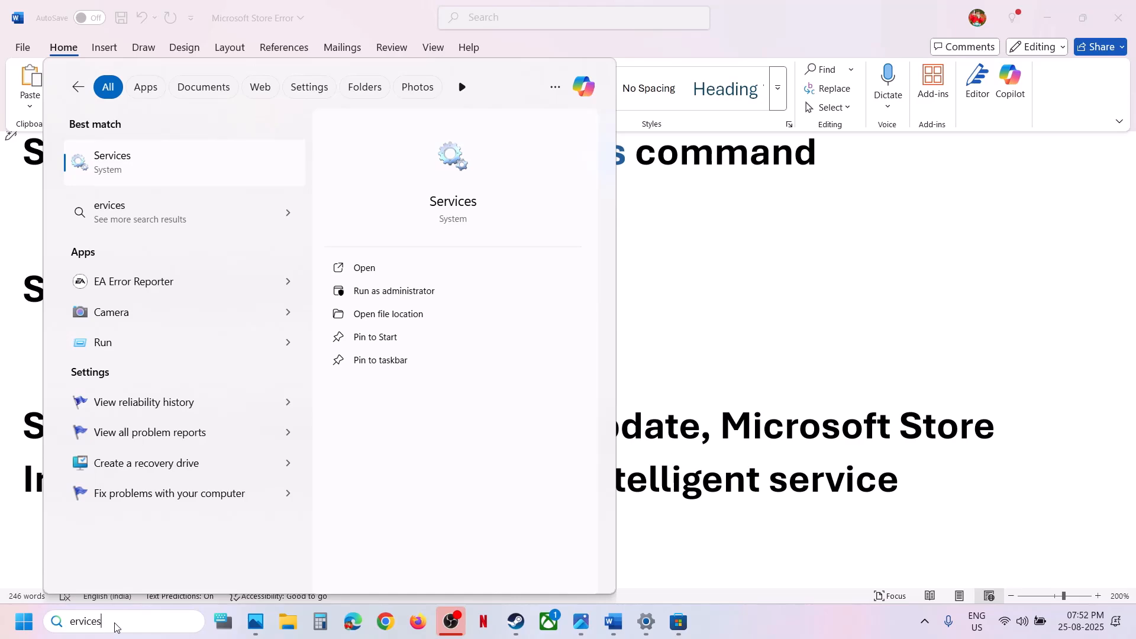
key(Return)
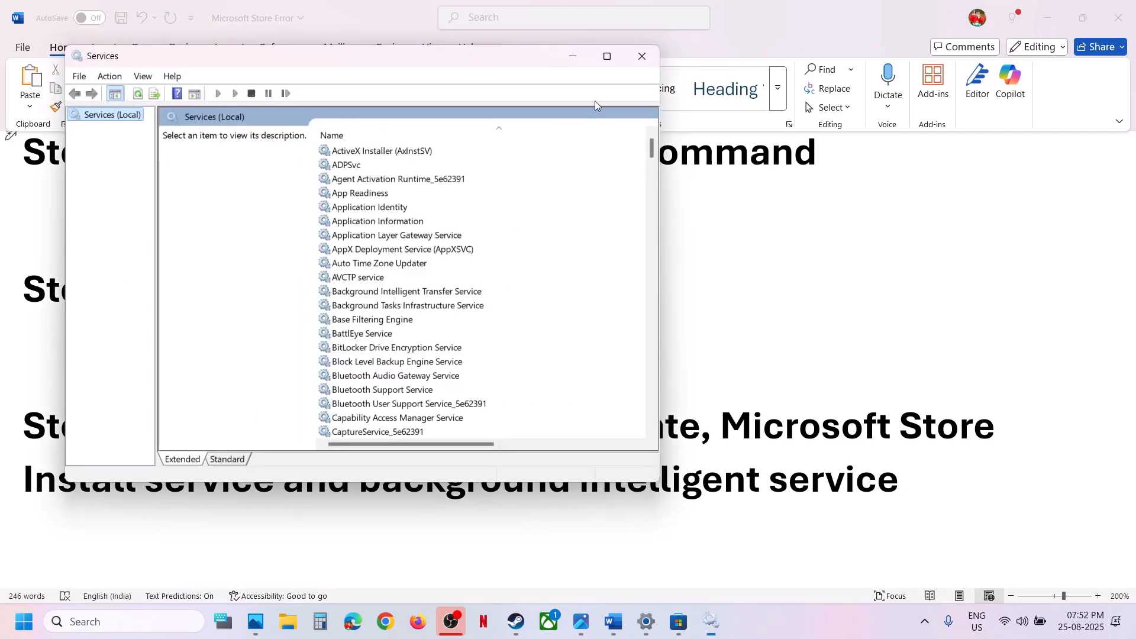
click(607, 55)
Set the Windows Update service's startup type to Automatic and restart the service
click(385, 482)
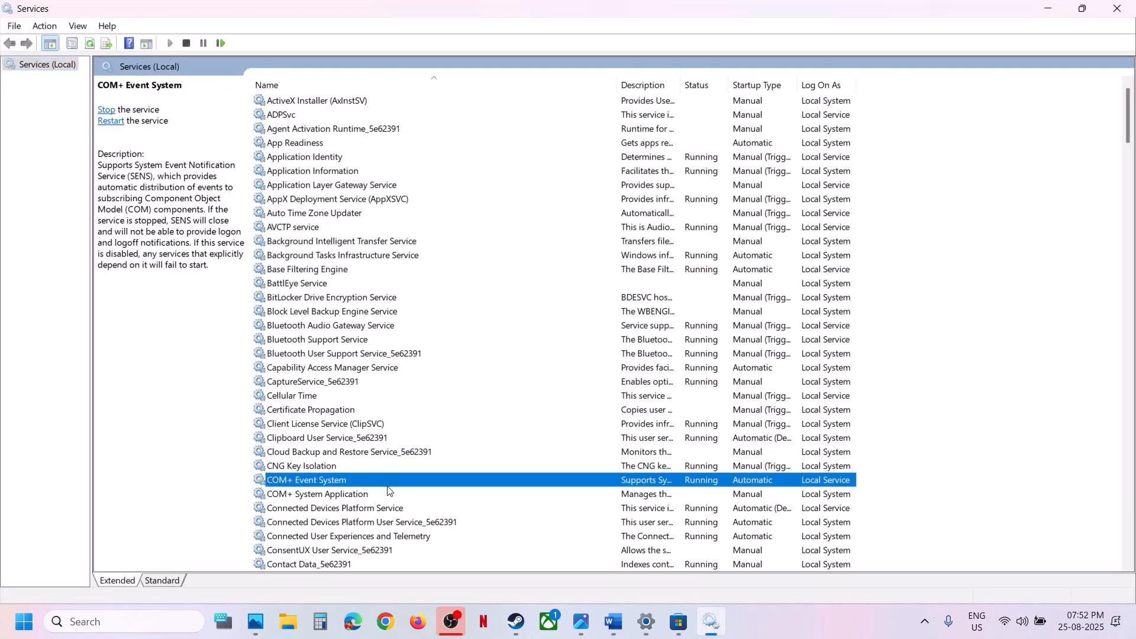
key(w)
scroll(388, 490, down, 8)
click(329, 370)
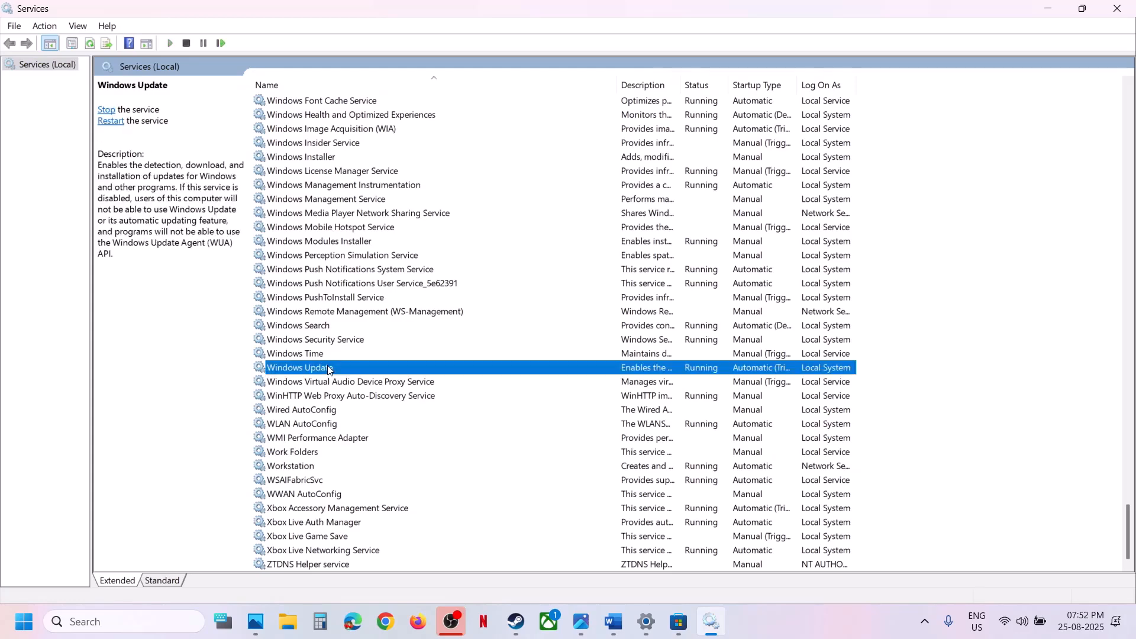
double_click(389, 367)
click(537, 293)
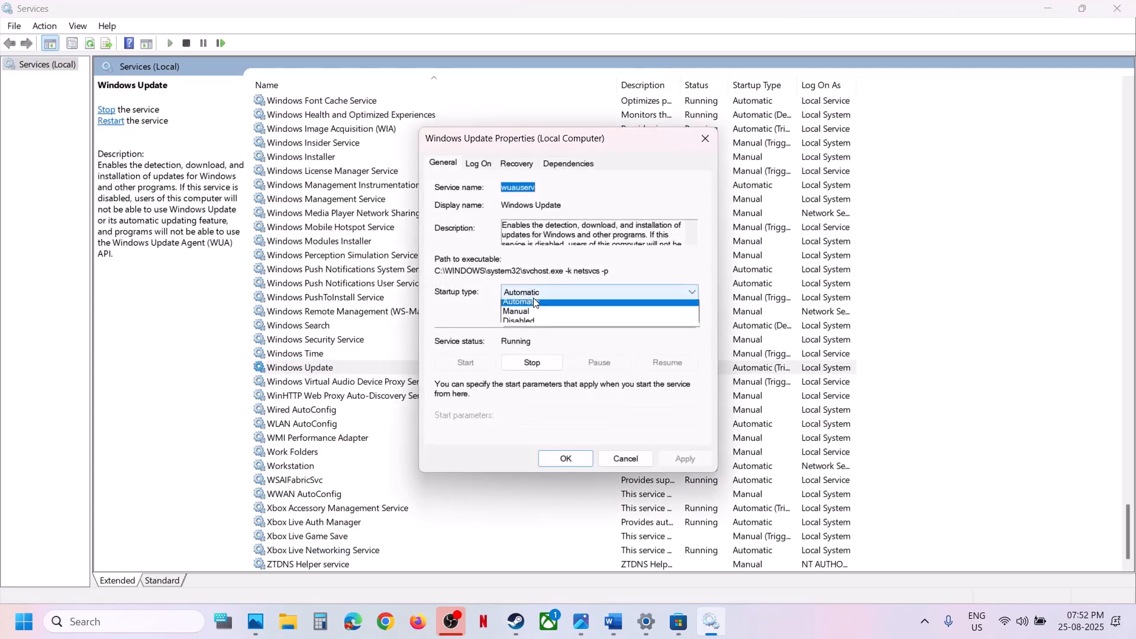
click(533, 314)
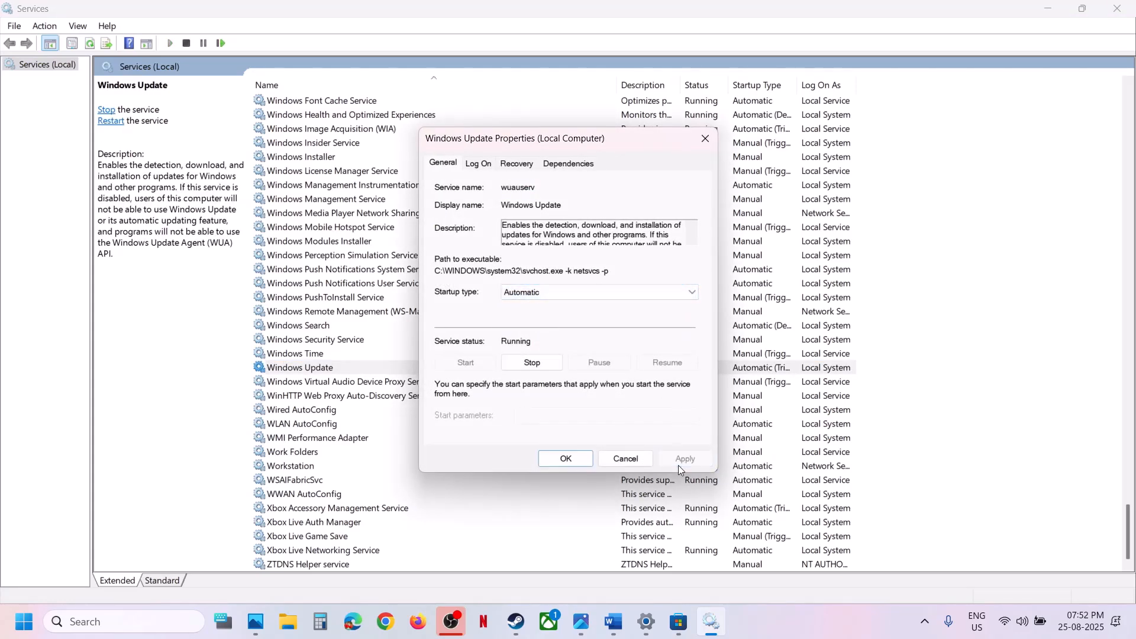
click(563, 460)
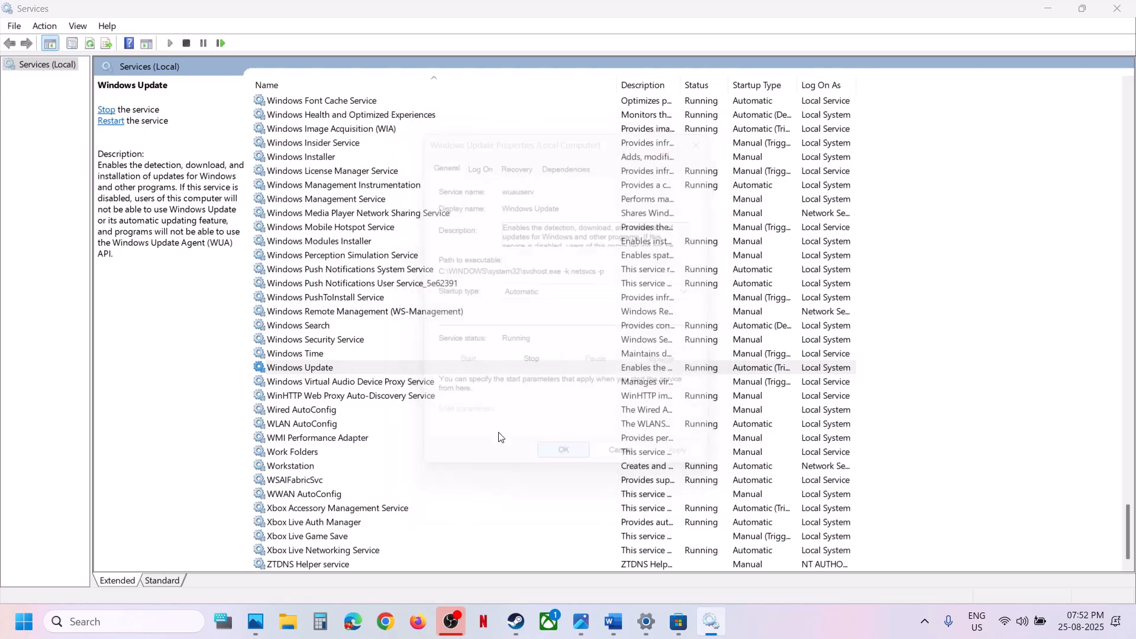
right_click(330, 368)
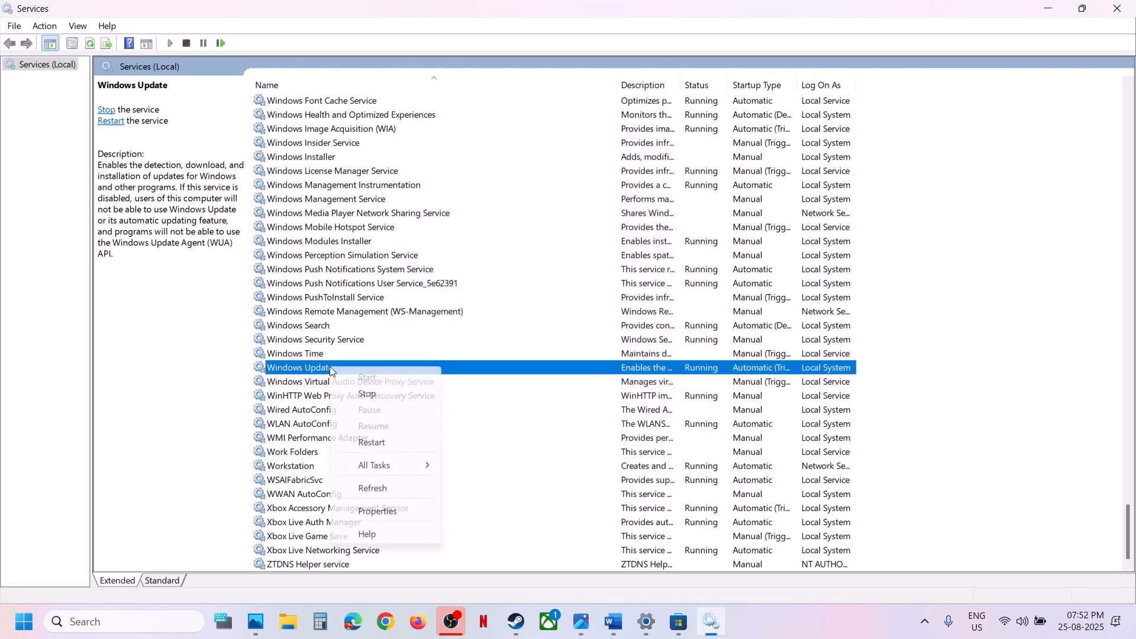
click(373, 443)
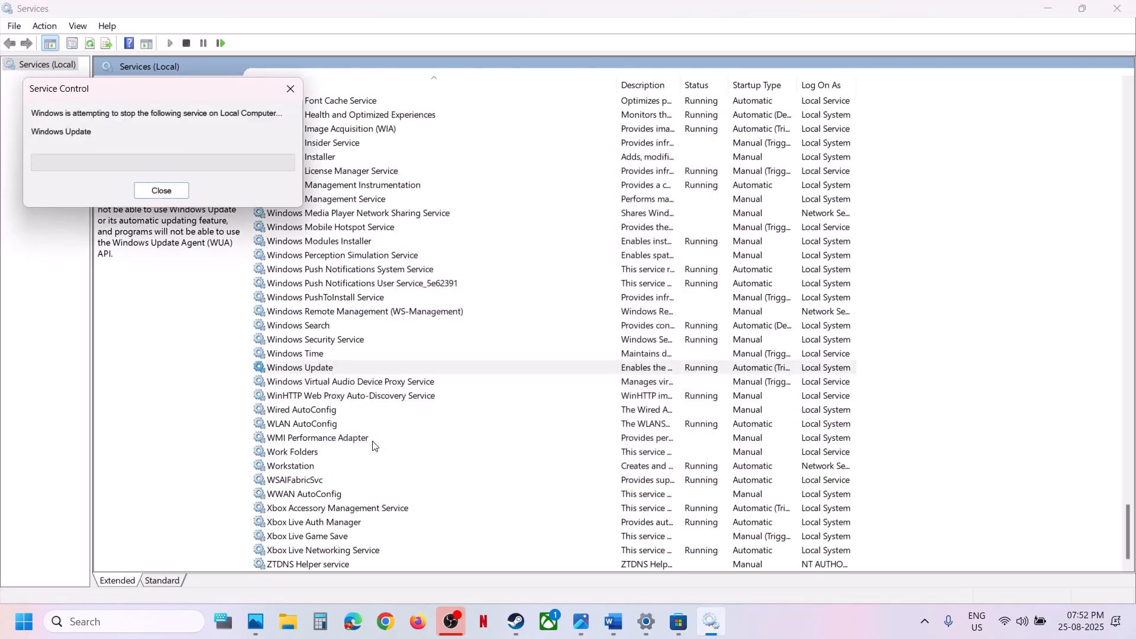
Set the Microsoft Store Install Service's startup type to Automatic and restart the service
click(373, 261)
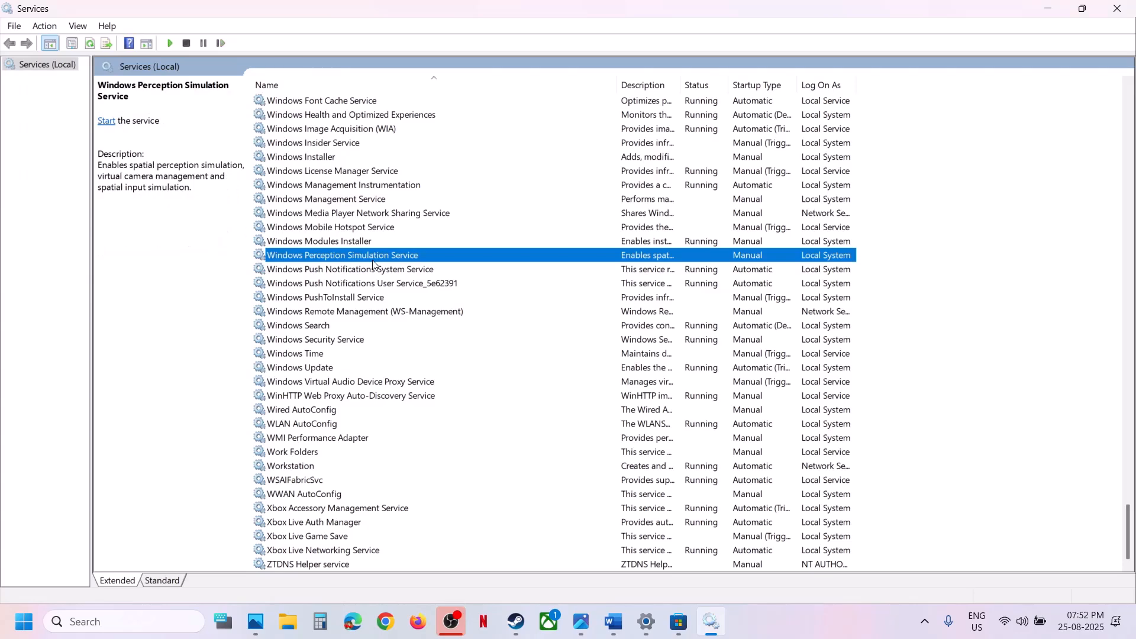
key(m)
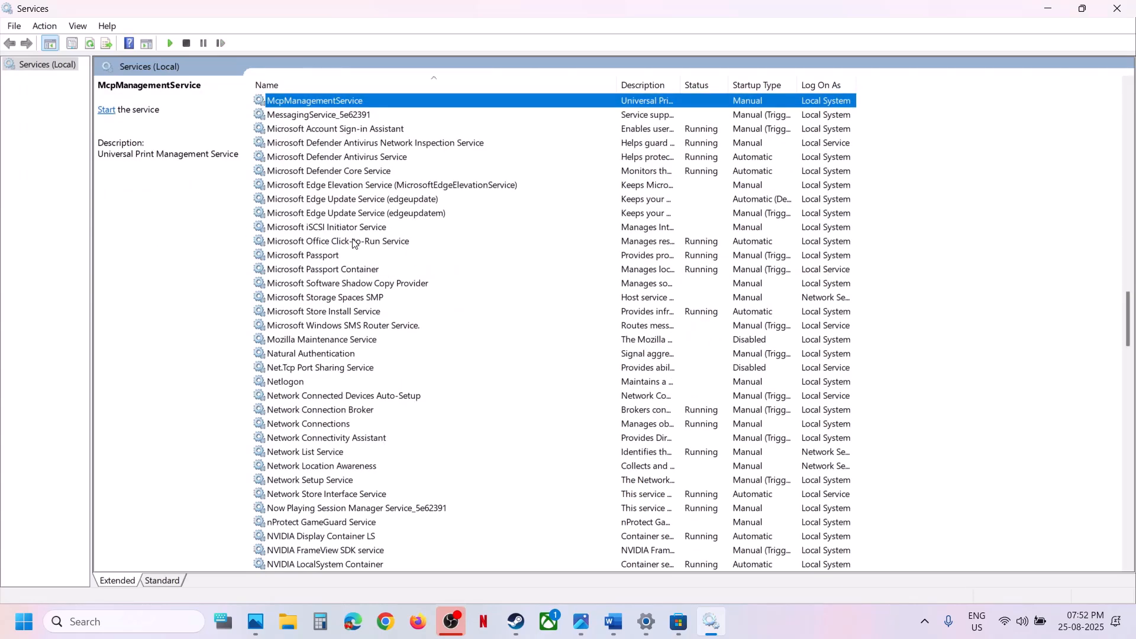
click(359, 318)
double_click(449, 317)
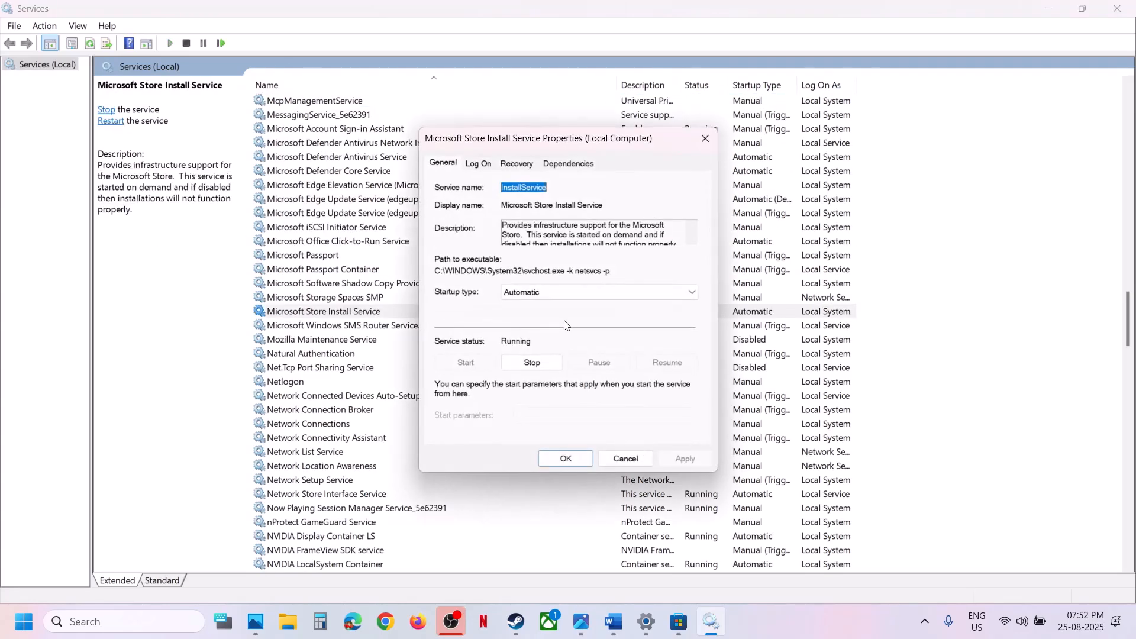
click(550, 293)
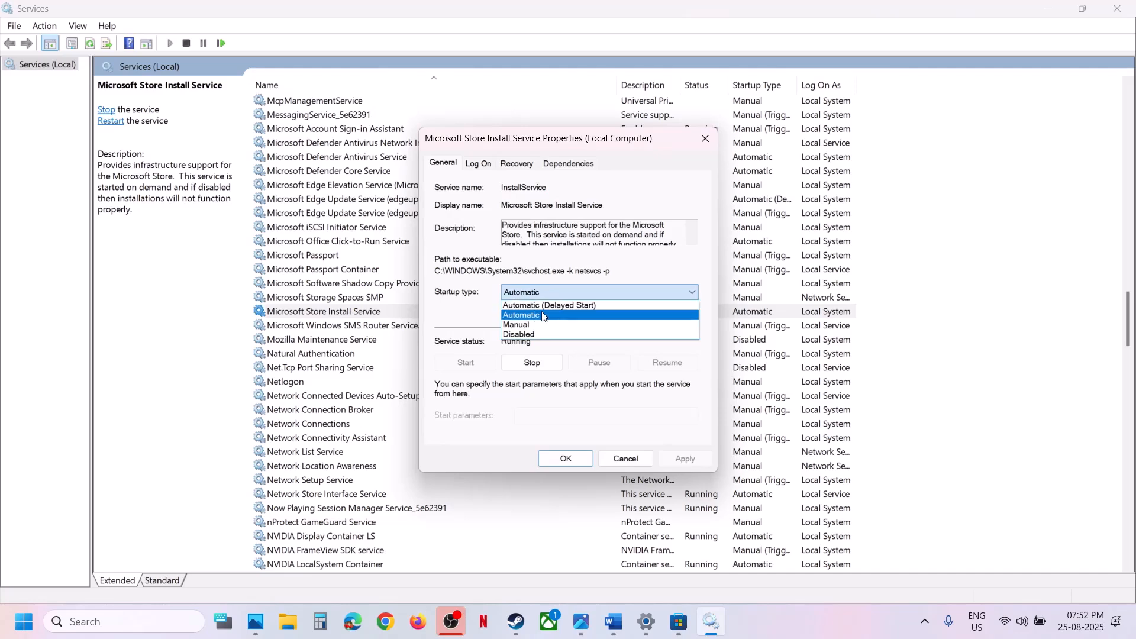
click(532, 314)
click(696, 460)
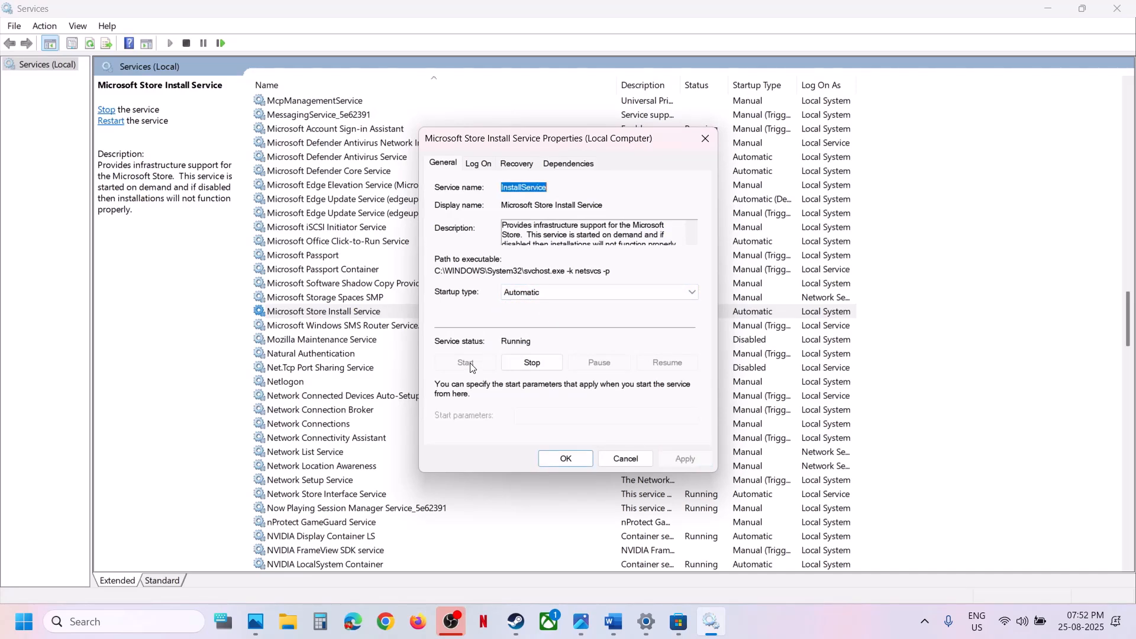
click(566, 458)
right_click(342, 309)
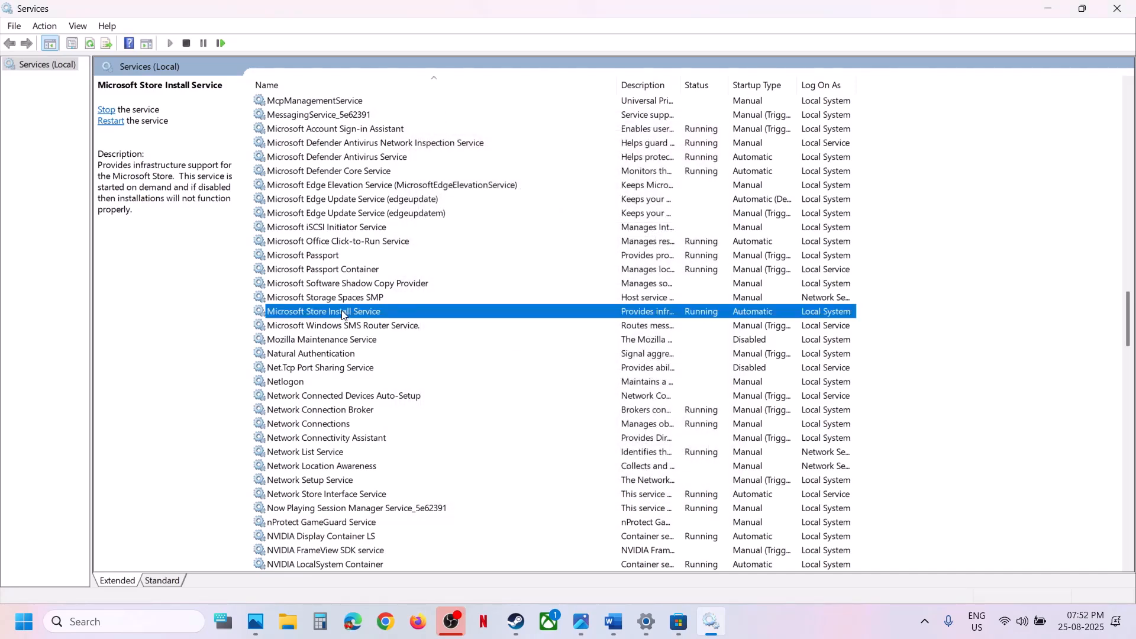
click(383, 388)
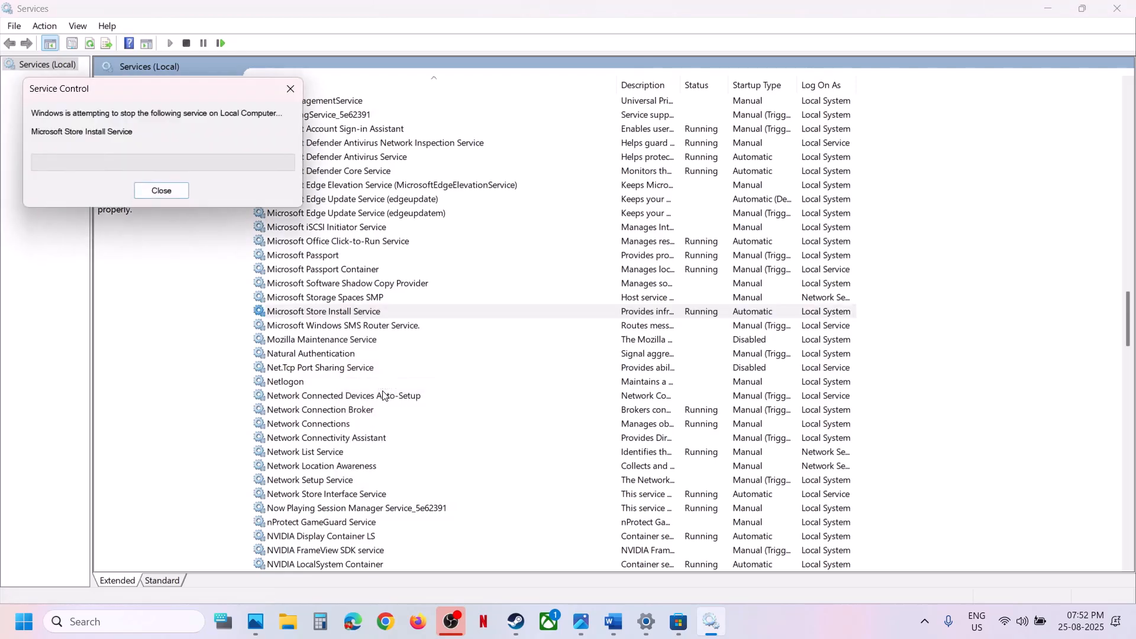
Set the Background Intelligent Transfer Service's startup type to Automatic, apply it, and start the service
click(400, 247)
key(b)
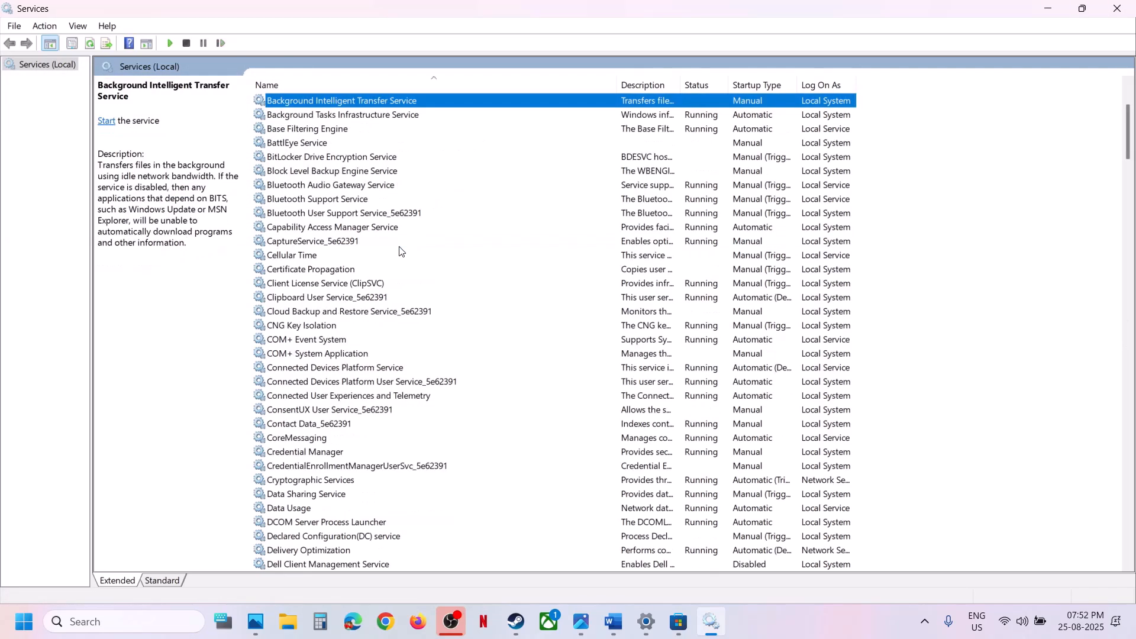
scroll(408, 230, up, 3)
double_click(422, 239)
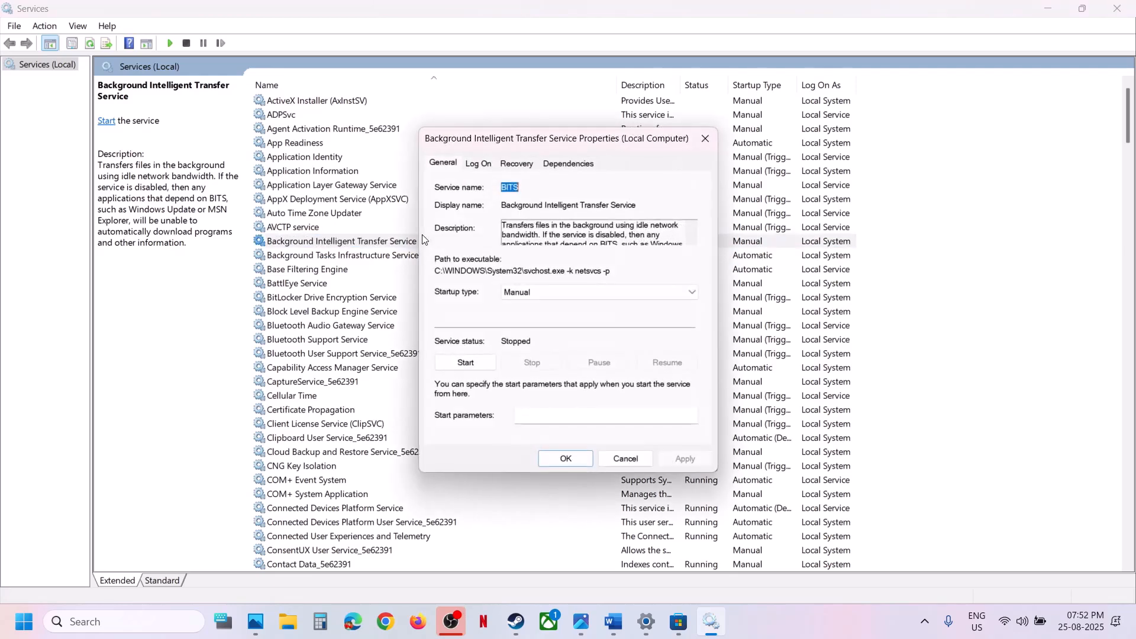
click(534, 293)
click(531, 317)
click(689, 460)
click(461, 366)
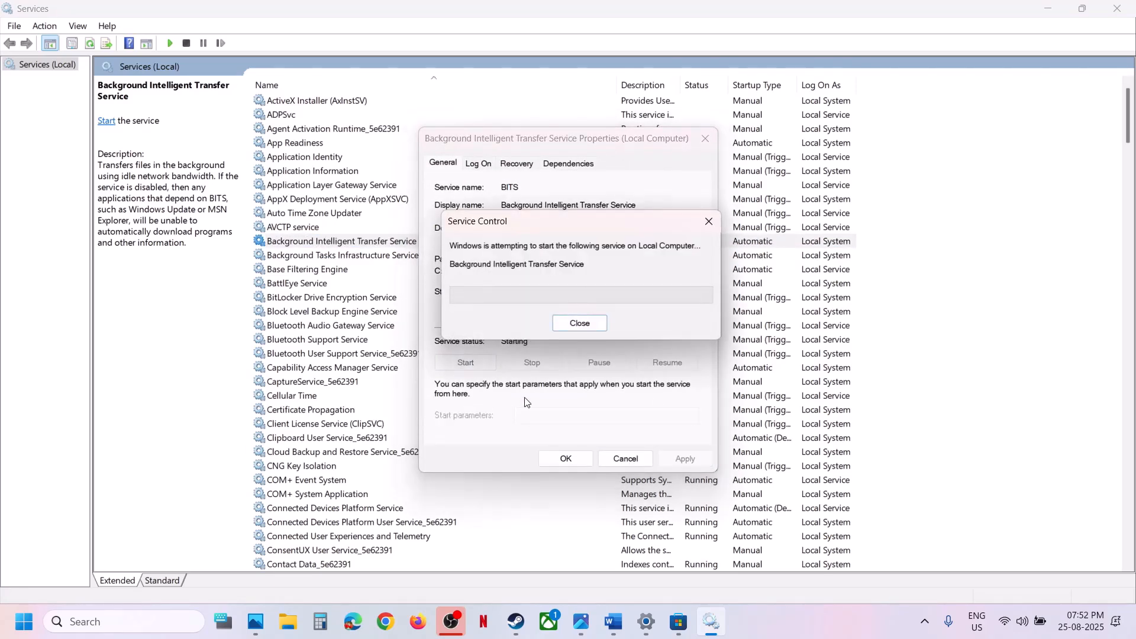
click(558, 461)
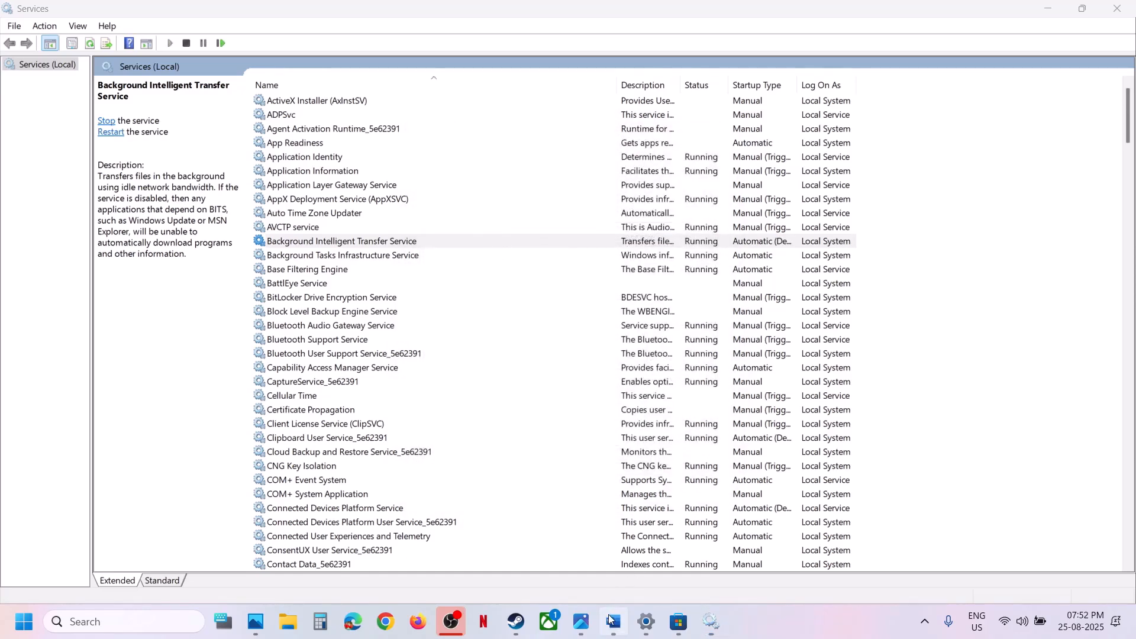
Switch to the Word notes and copy the Get-AppxPackage command listed under Step 5
click(612, 621)
scroll(375, 269, down, 5)
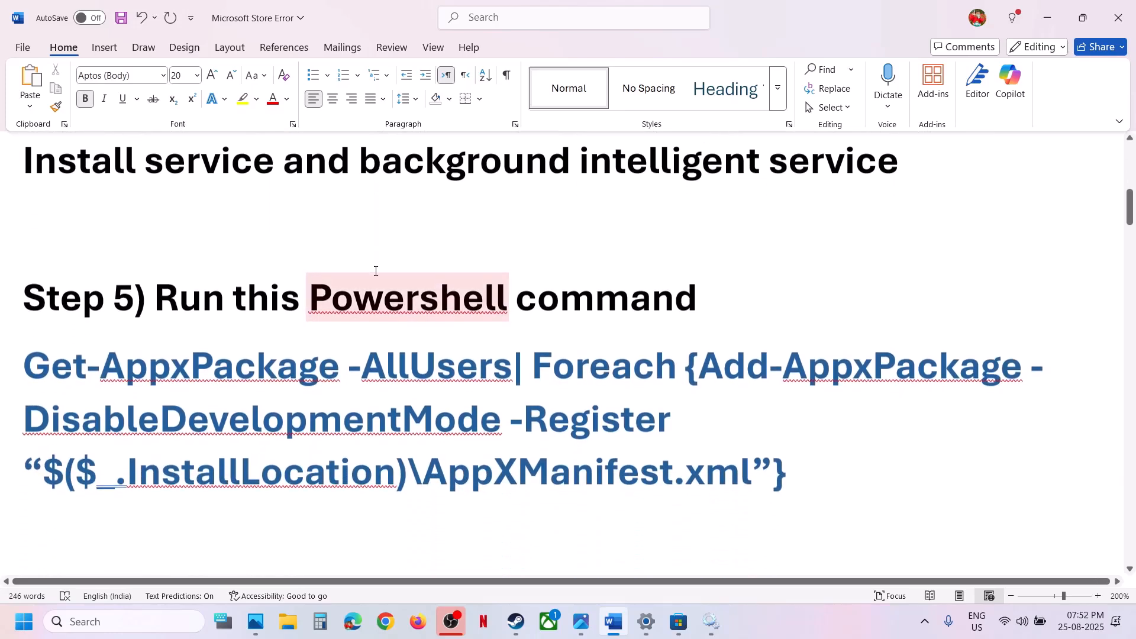
drag(801, 437, 40, 339)
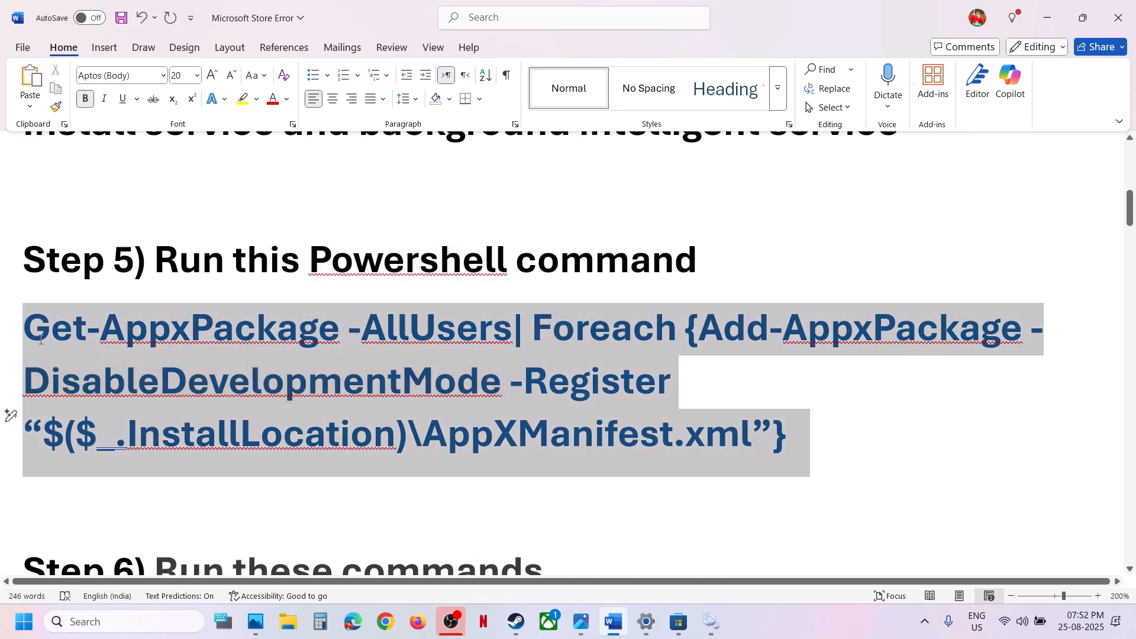
right_click(41, 339)
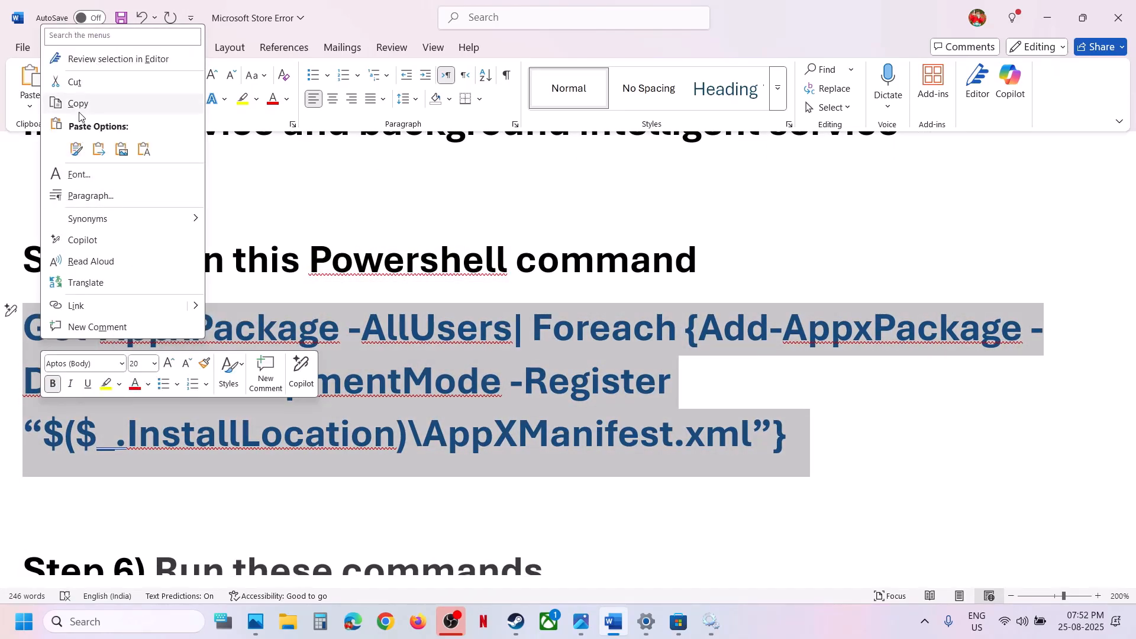
click(79, 109)
Find PowerShell through Windows search and run it as administrator, allowing it to make changes
click(123, 622)
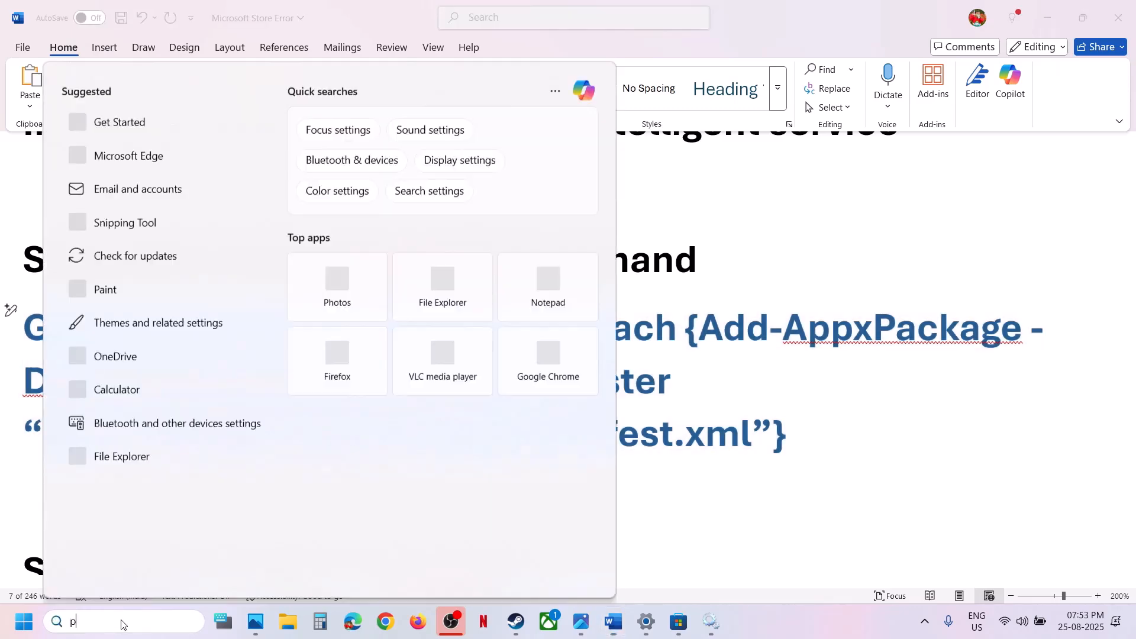
text(powershell)
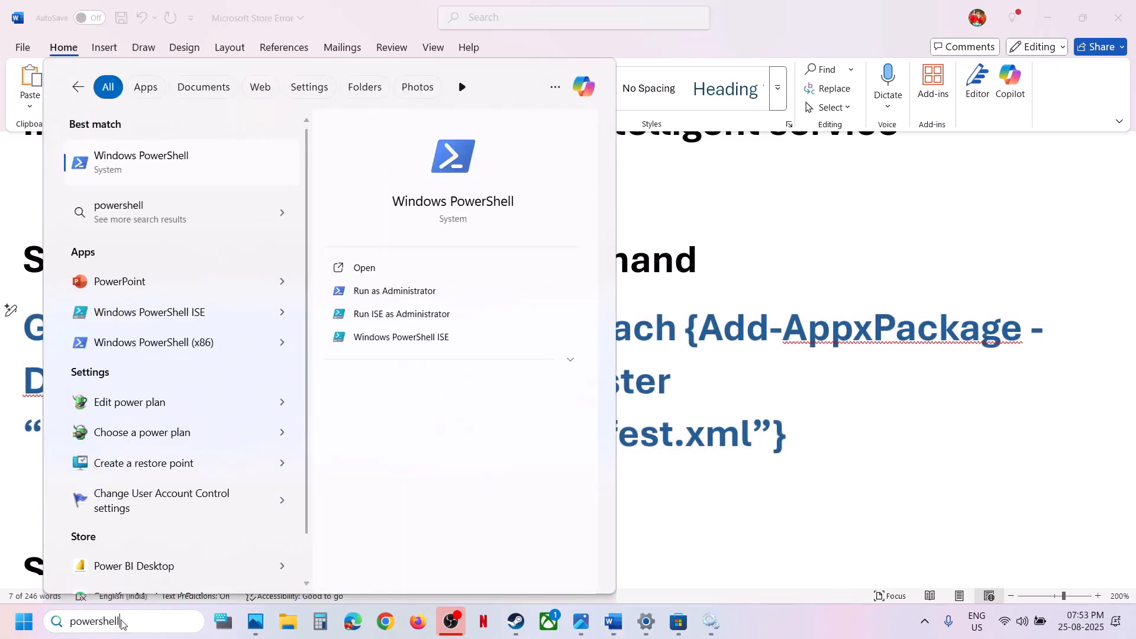
right_click(145, 181)
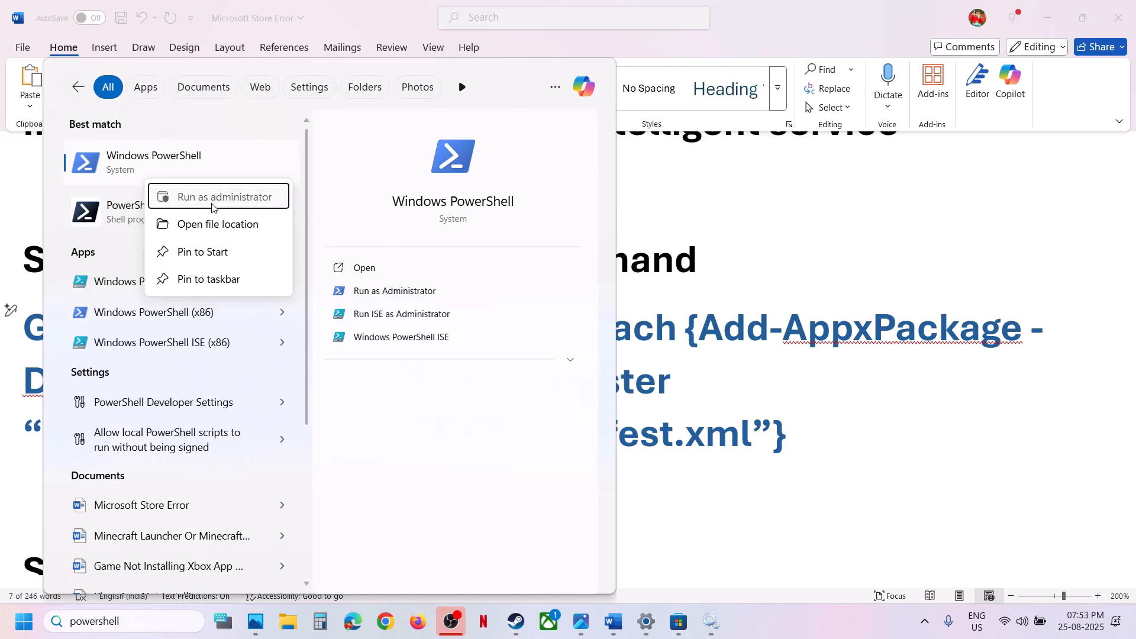
click(213, 202)
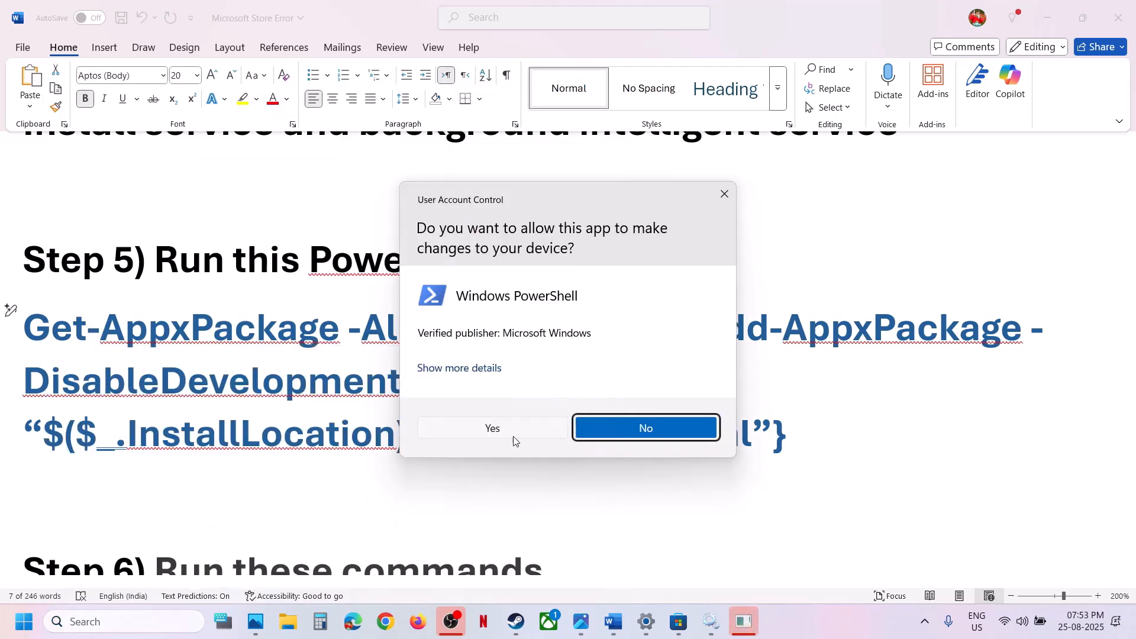
click(506, 436)
Paste the copied Get-AppxPackage command into PowerShell and run it to re-register all users' app packages
click(374, 283)
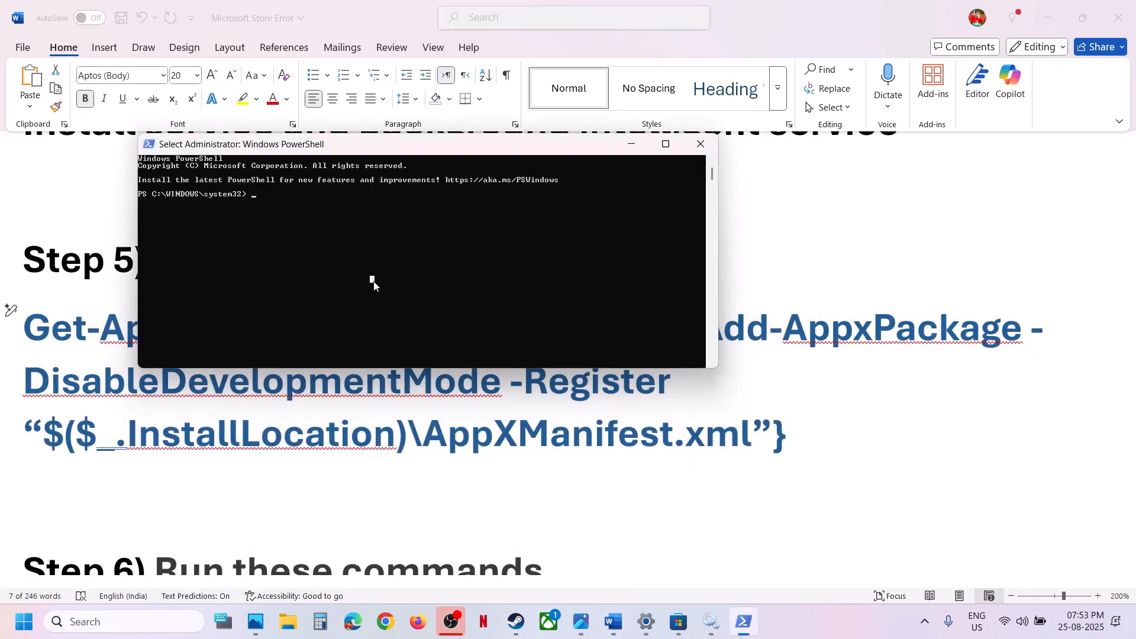
right_click(374, 282)
key(Return)
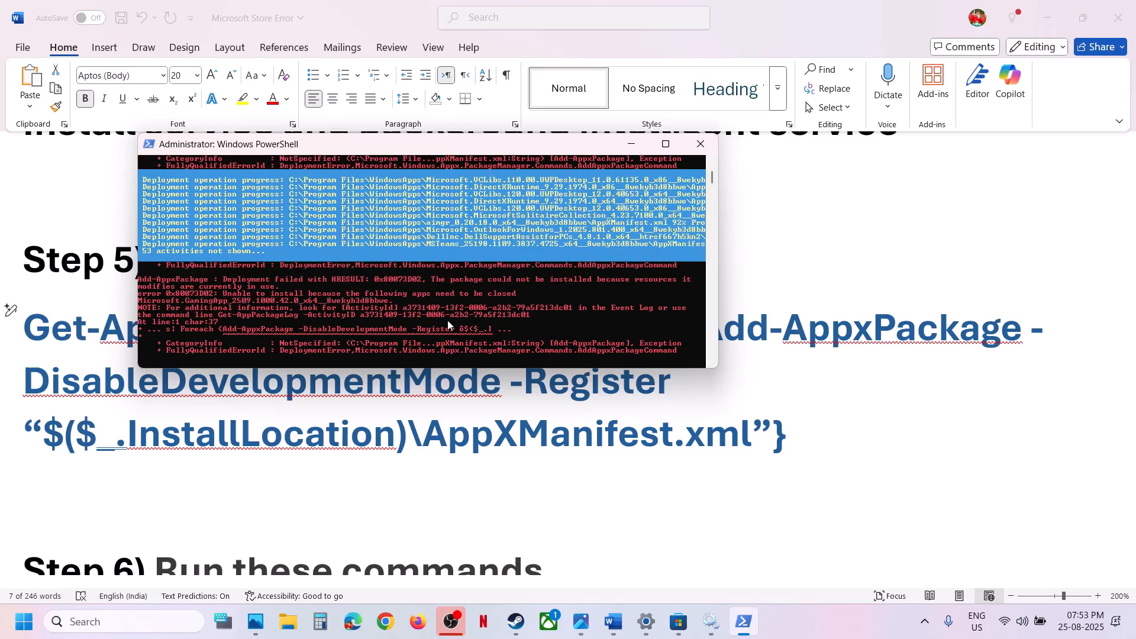
Return to the Word notes to read the Step 6 commands and open Command Prompt as administrator
click(409, 498)
scroll(410, 498, down, 5)
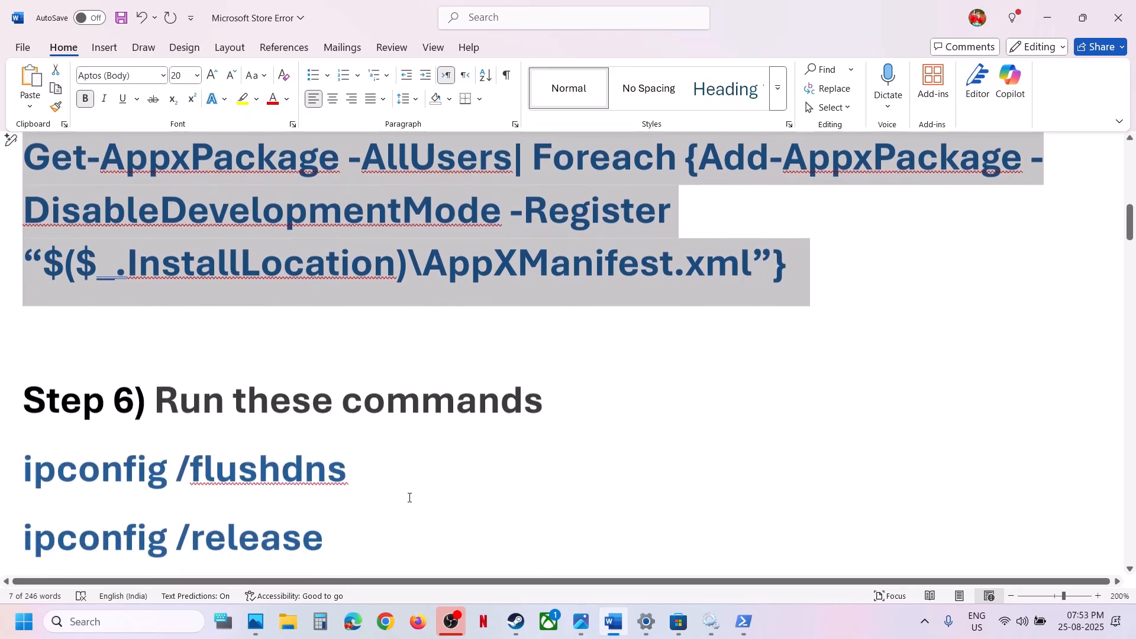
scroll(408, 497, down, 2)
scroll(409, 497, up, 1)
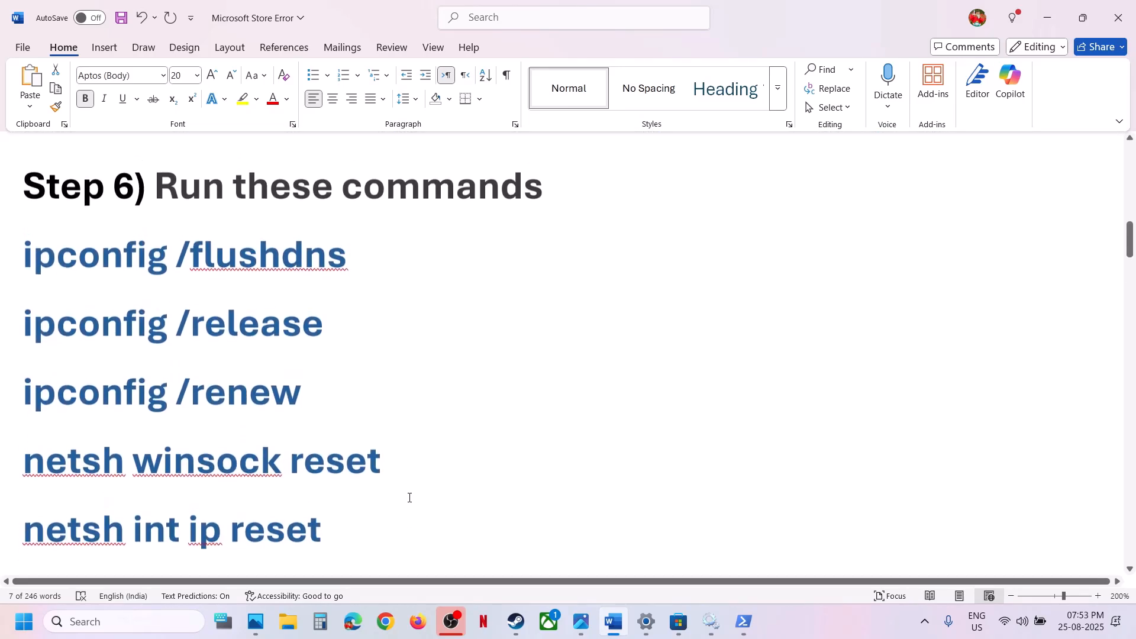
click(136, 627)
text(cm)
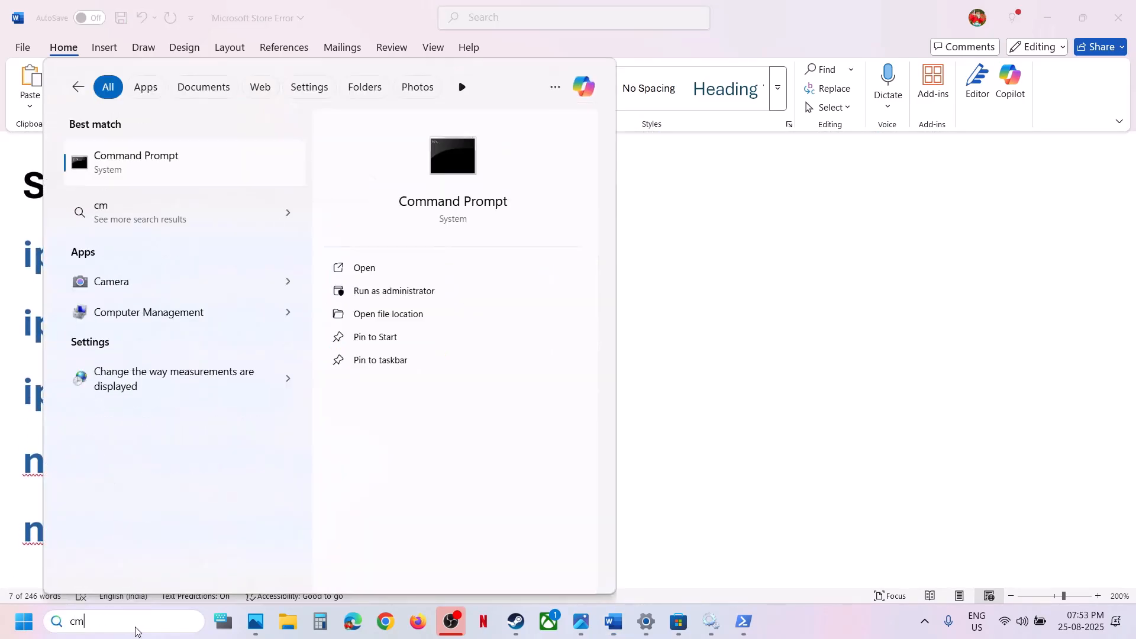
text(d)
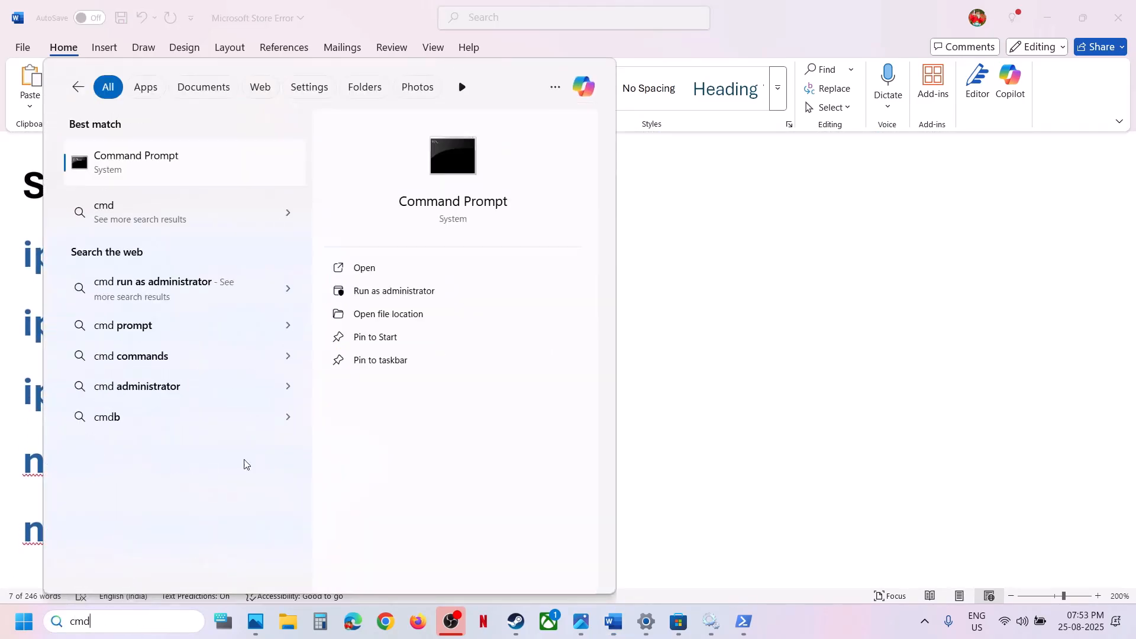
right_click(150, 159)
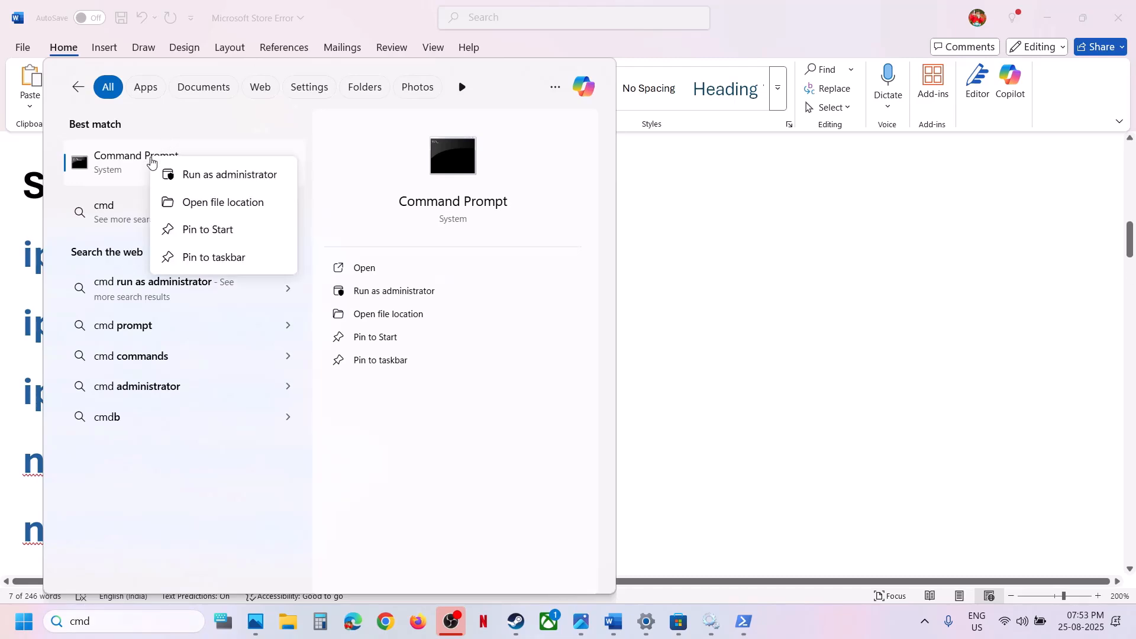
click(225, 177)
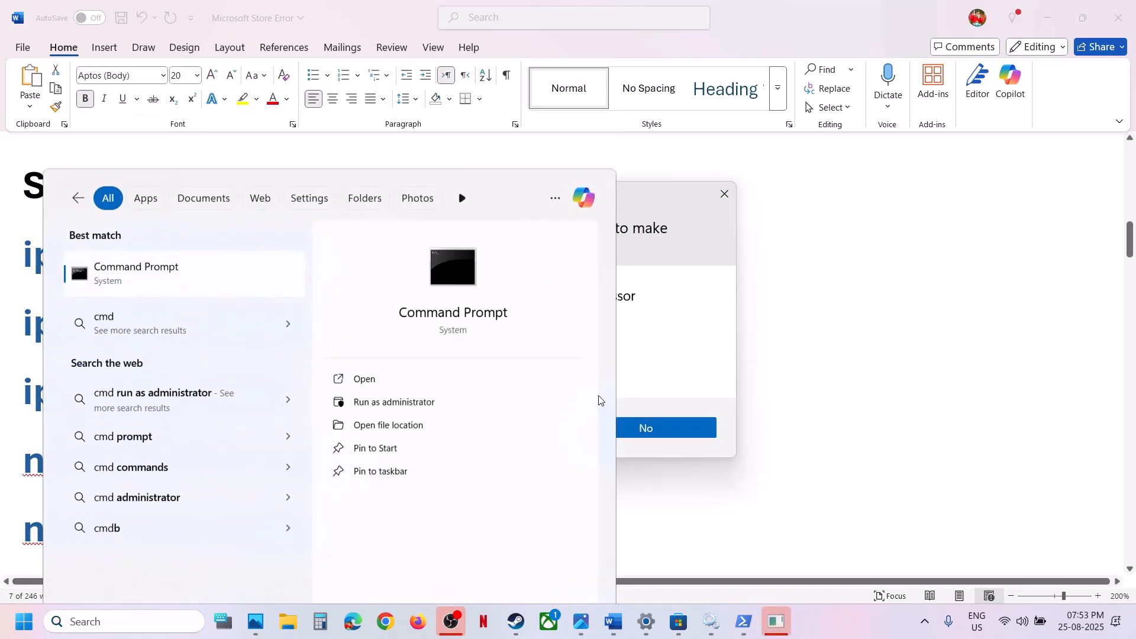
click(523, 433)
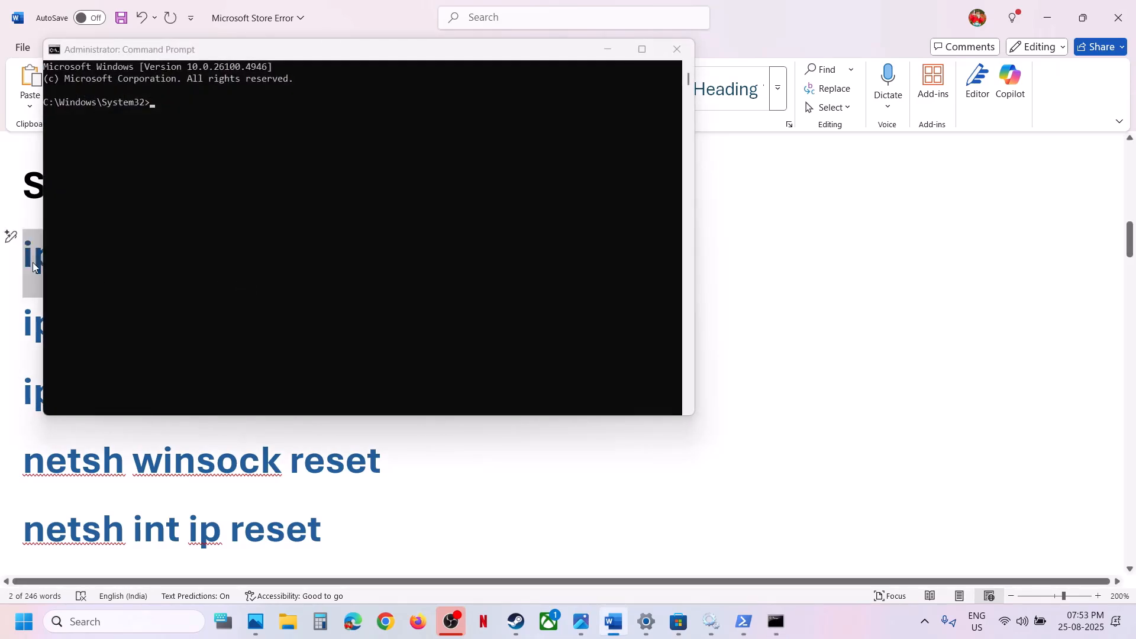
Paste the copied ipconfig /flushdns command into the administrator Command Prompt and run it
click(344, 203)
key(ctrl+v)
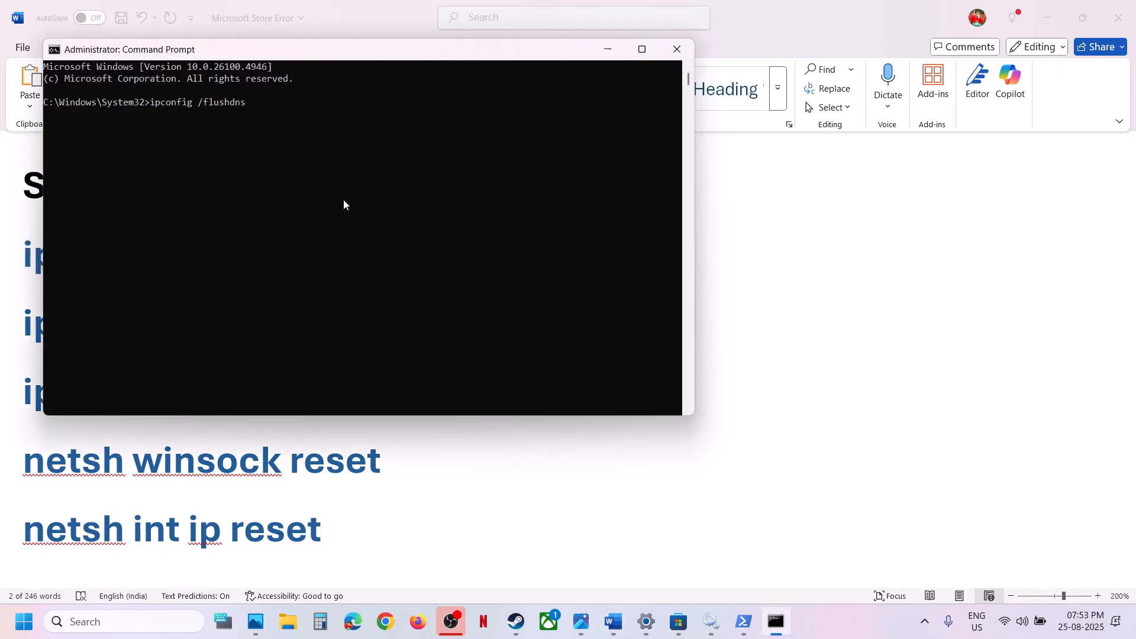
key(Return)
Copy ipconfig /release from the Word notes and run it in Command Prompt
key(alt+Tab)
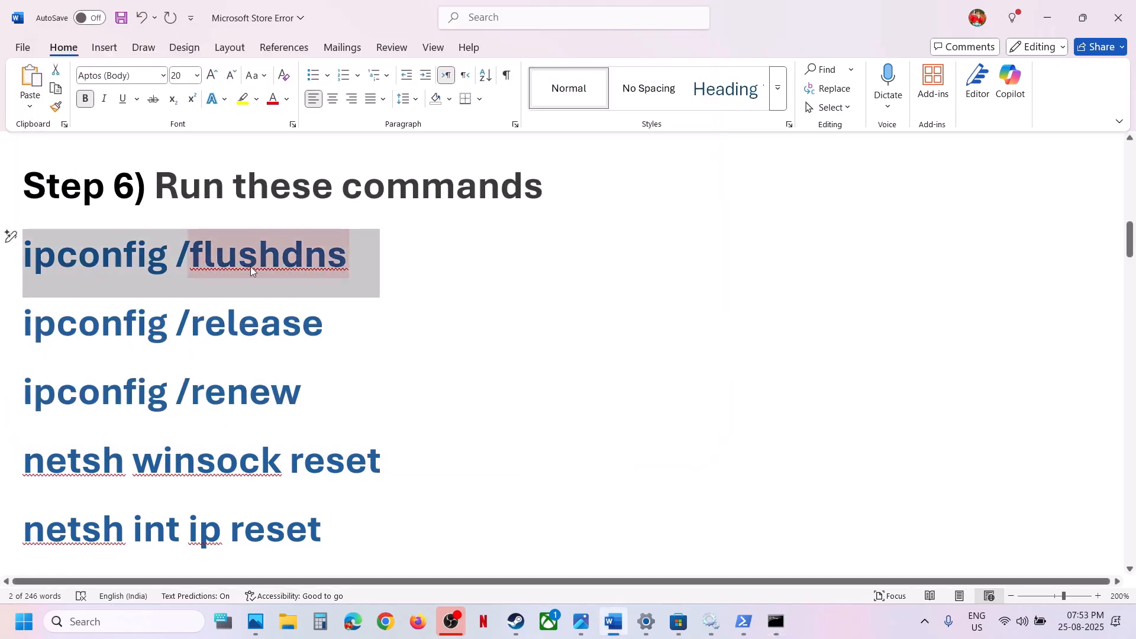
drag(230, 316, 26, 324)
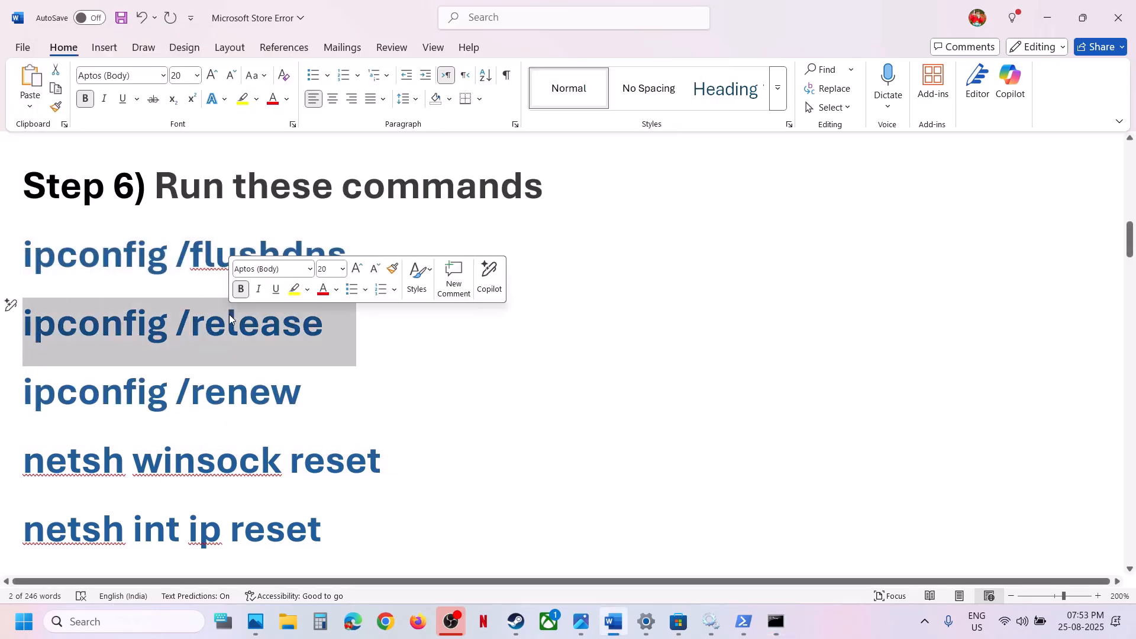
key(alt+Tab)
key(ctrl+v)
key(Return)
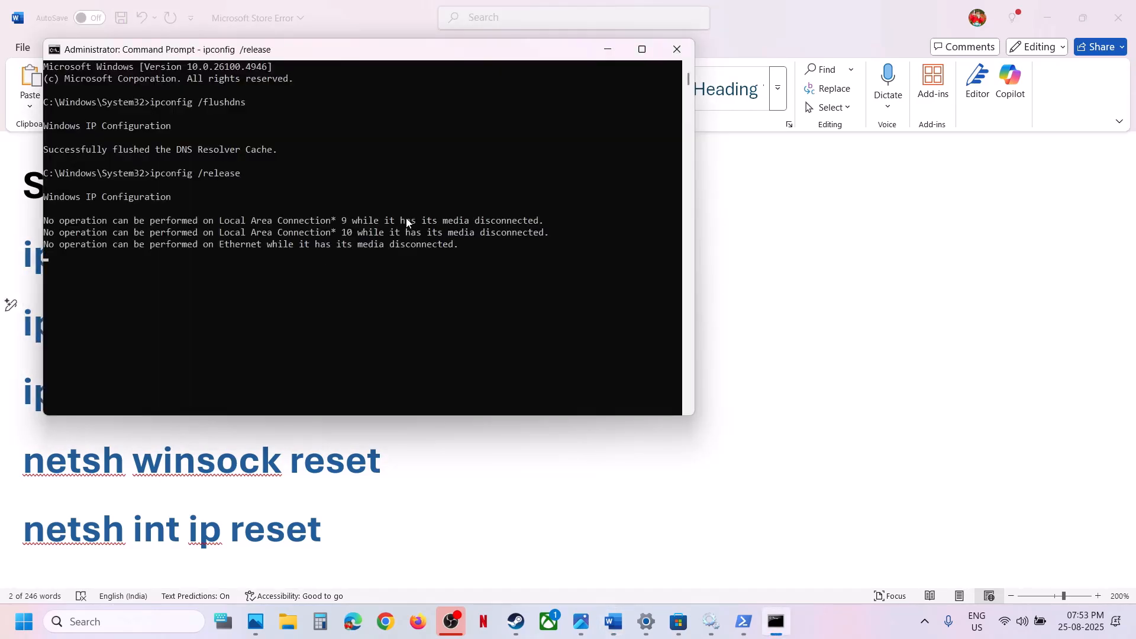
Copy ipconfig /renew from the Word notes and run it in Command Prompt
key(alt+Tab)
triple_click(246, 389)
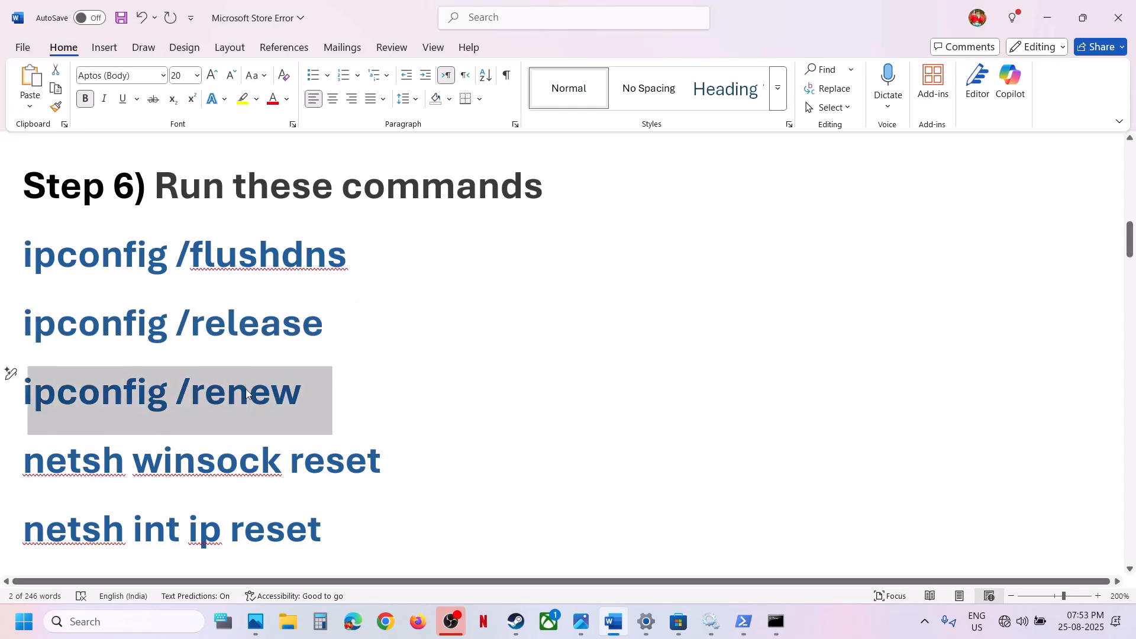
key(alt+Tab)
key(ctrl+v)
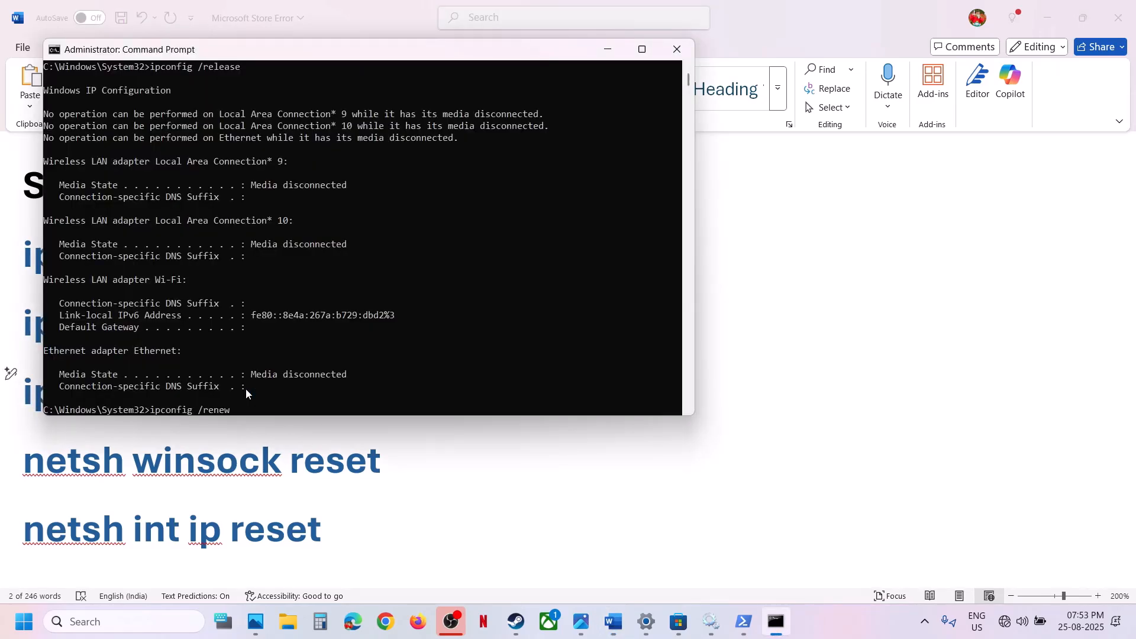
key(Return)
Copy netsh winsock reset from the Word notes and run it in Command Prompt
key(alt+Tab)
click(201, 472)
triple_click(201, 473)
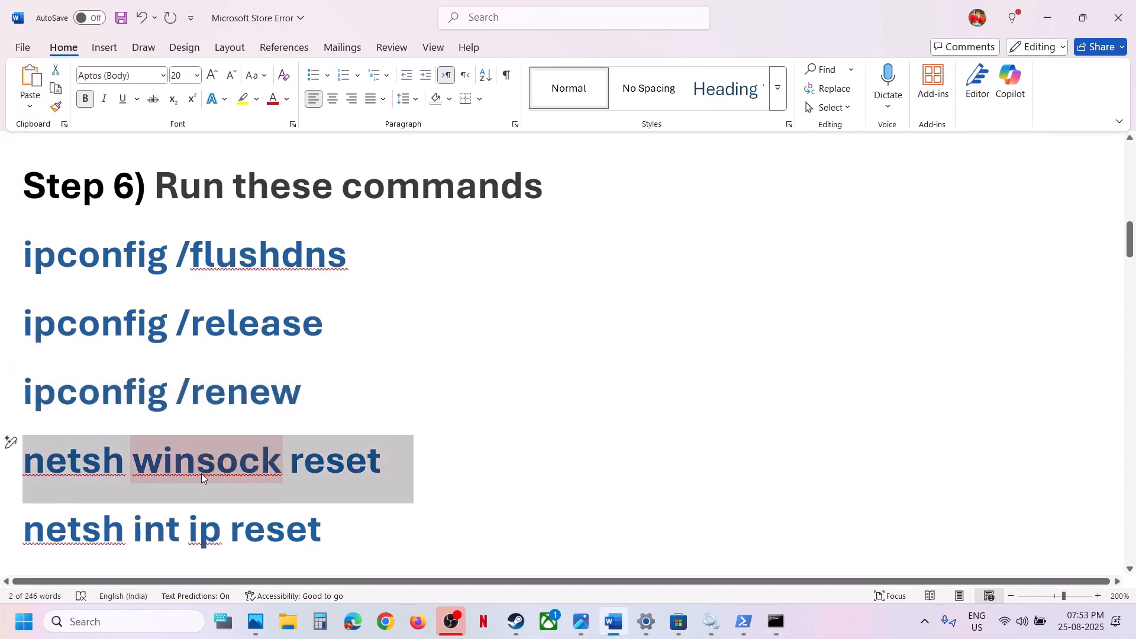
key(alt+Tab)
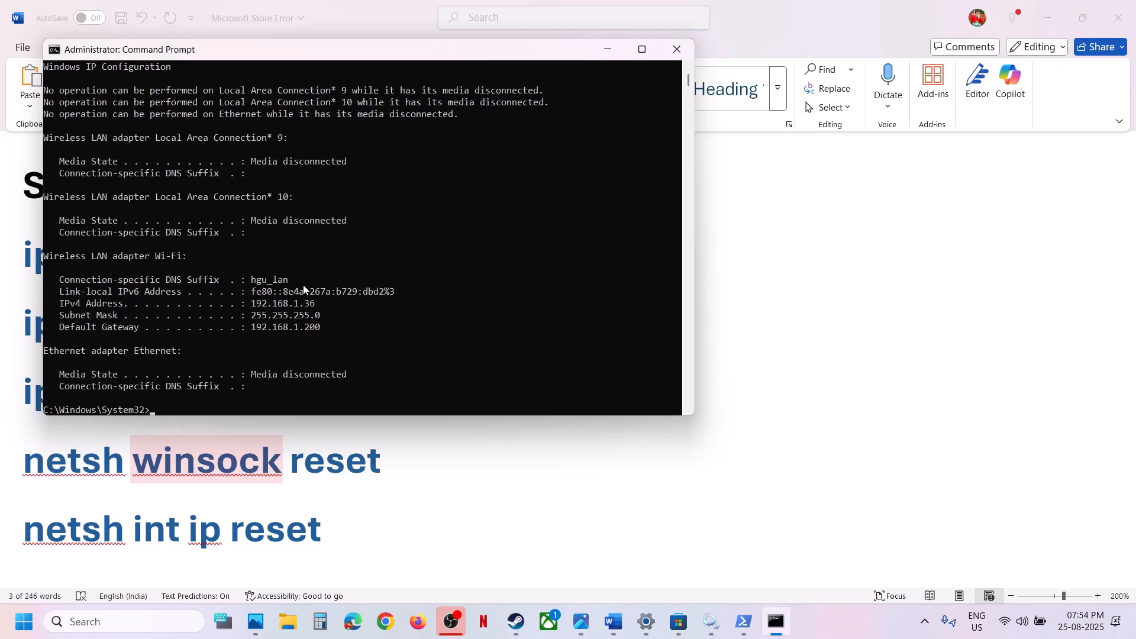
key(ctrl+v)
key(Return)
Copy netsh int ip reset from the Word notes, run it in Command Prompt and close the Command Prompt window
key(alt+Tab)
scroll(223, 360, down, 3)
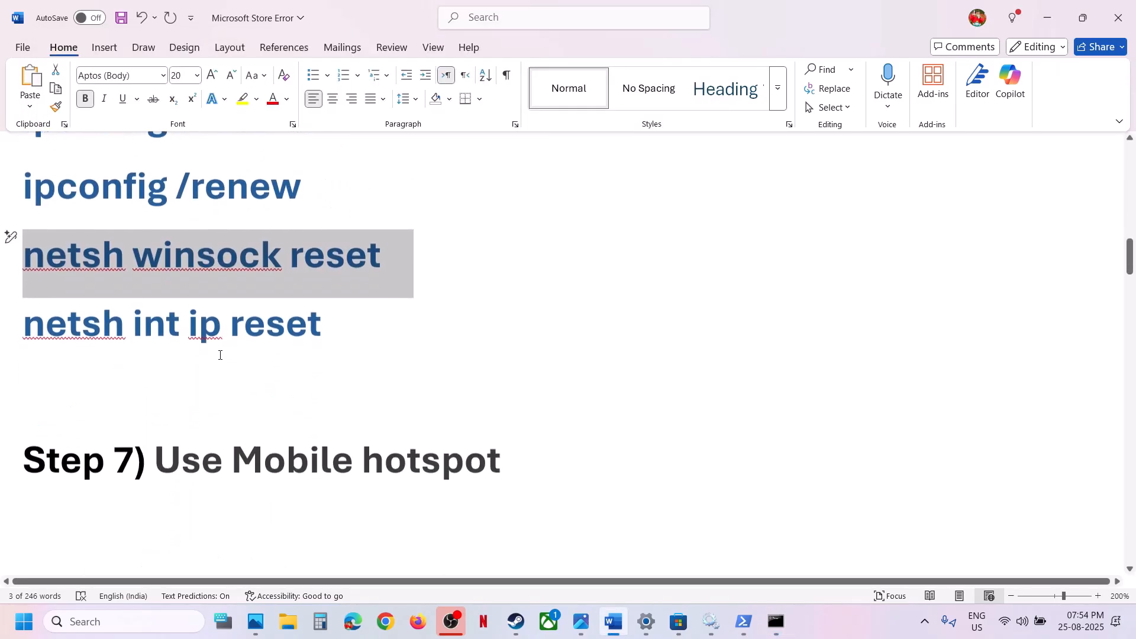
triple_click(212, 339)
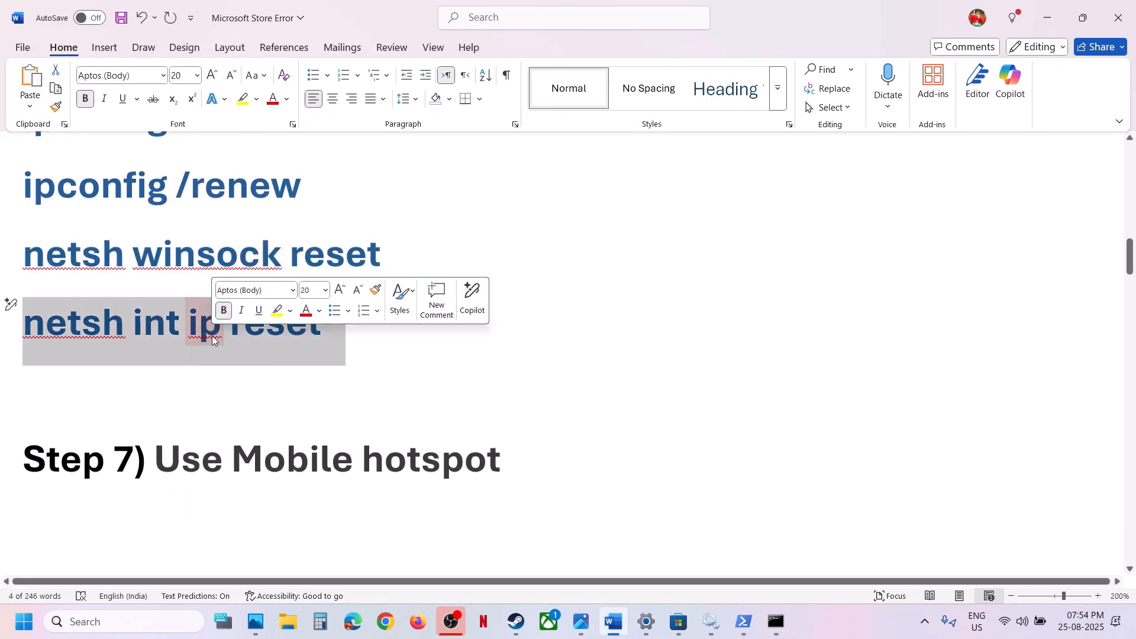
key(ctrl+c)
key(alt+Tab)
right_click(374, 320)
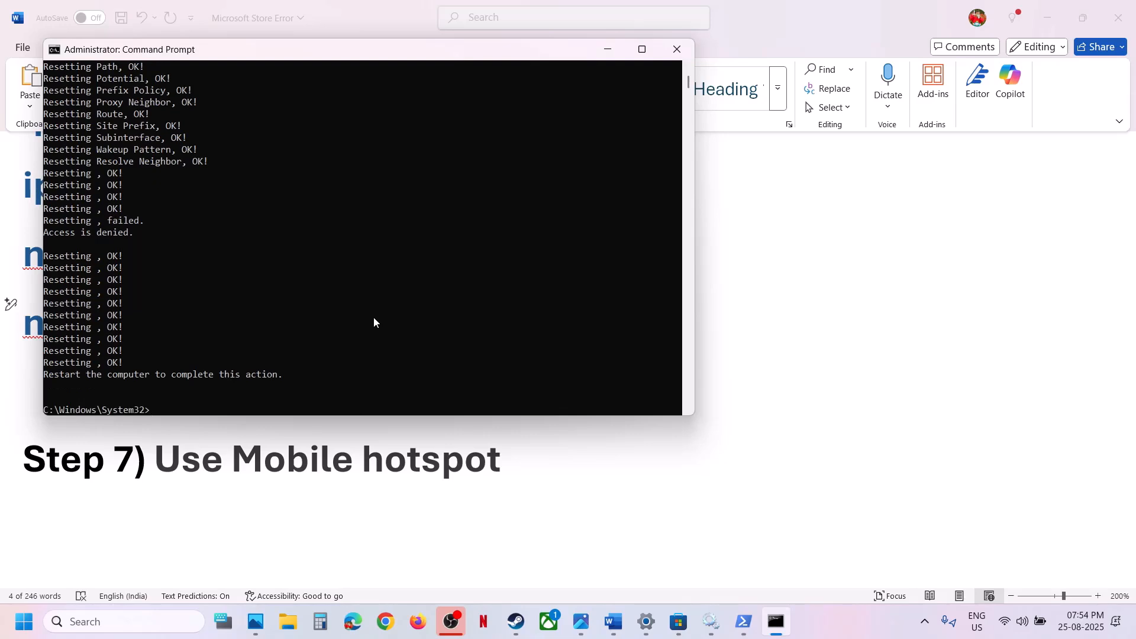
click(677, 48)
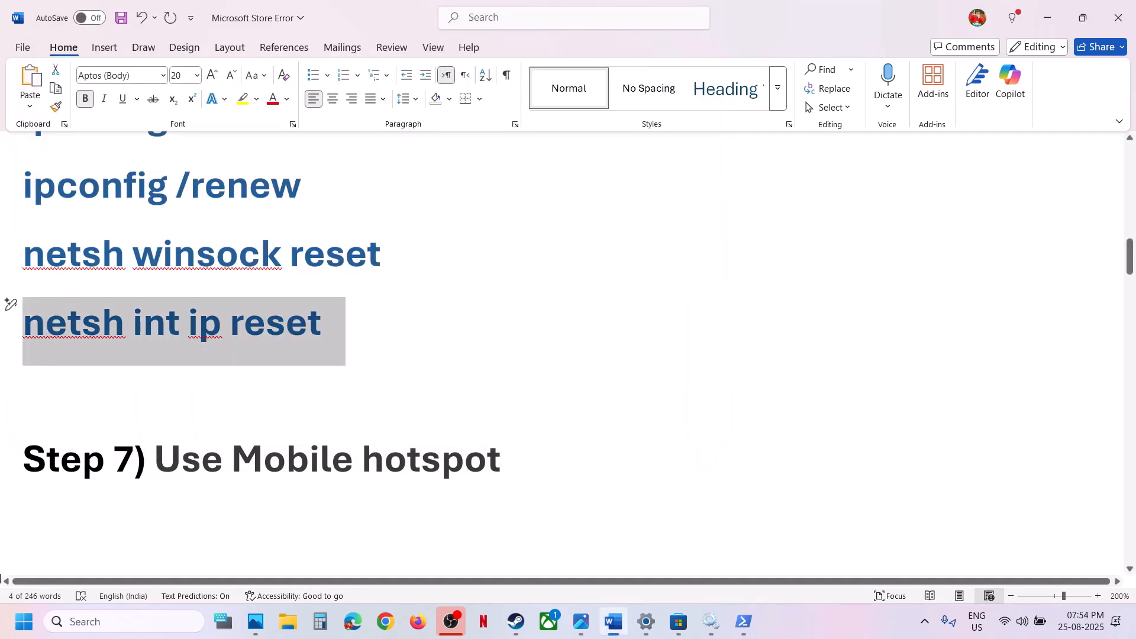
View the Windows power options for the computer and dismiss them
click(24, 621)
click(431, 570)
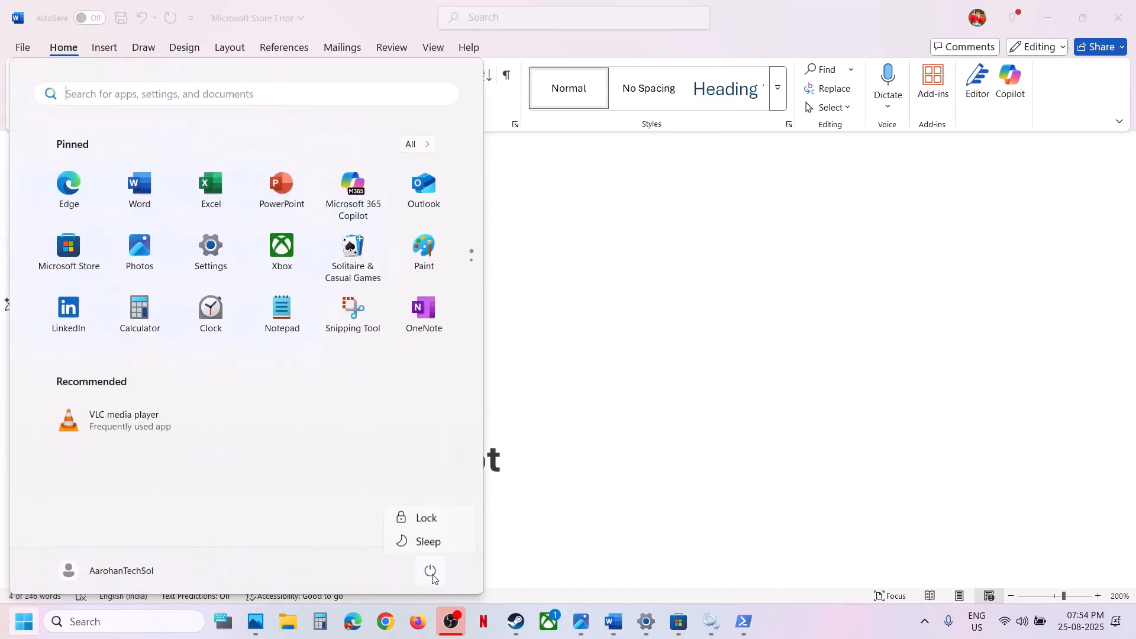
click(435, 539)
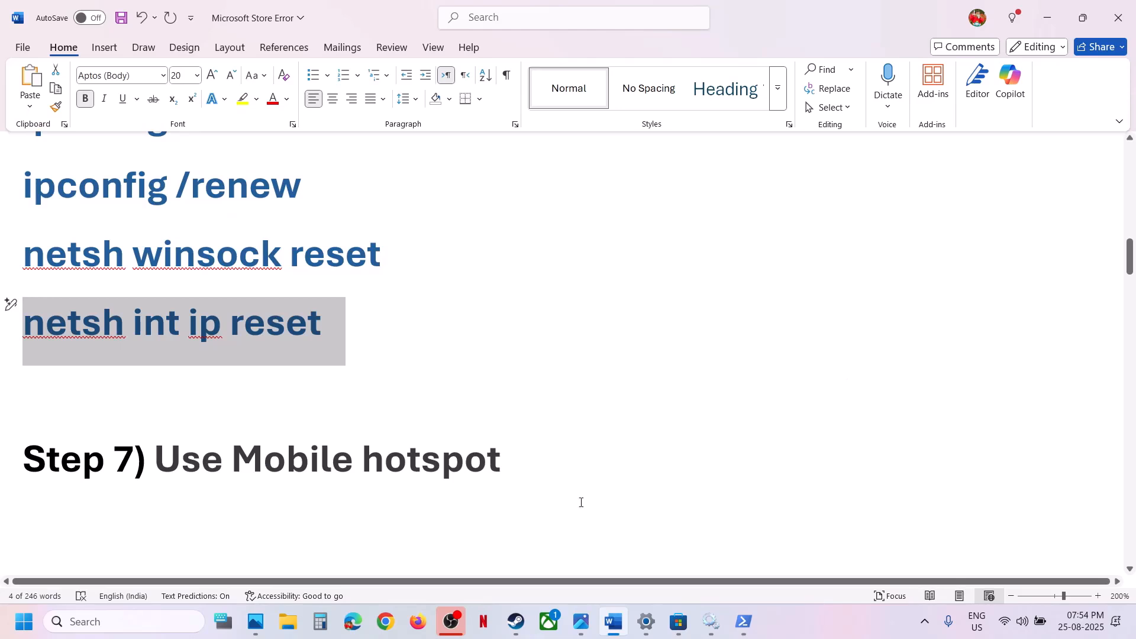
Examine the available Wi-Fi networks and their connection options for the mobile hotspot step
click(1022, 621)
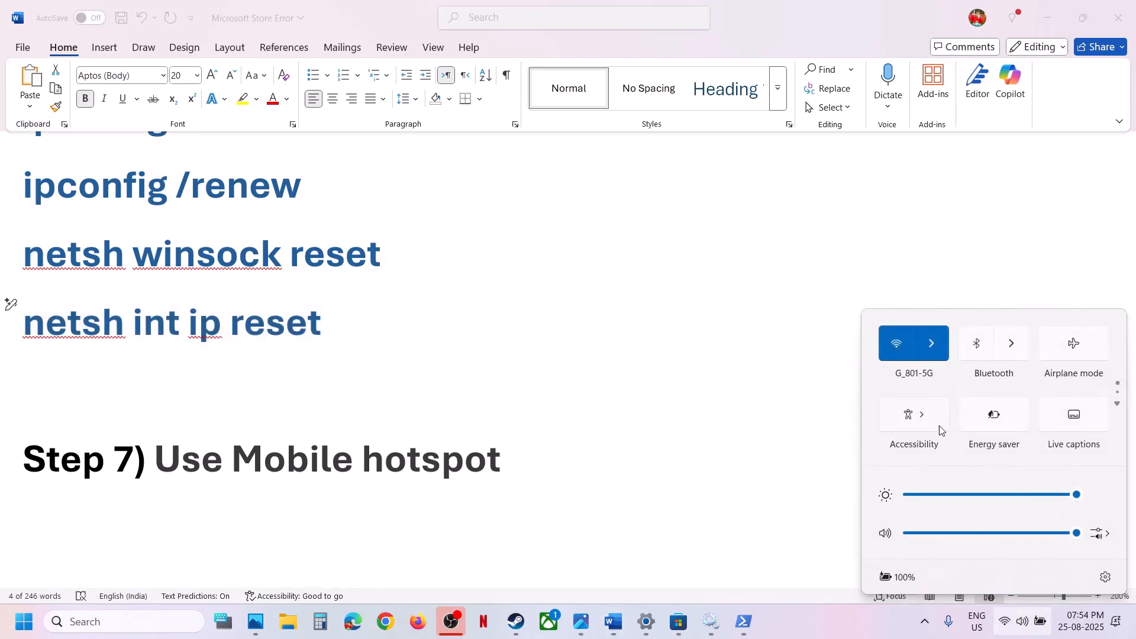
click(940, 353)
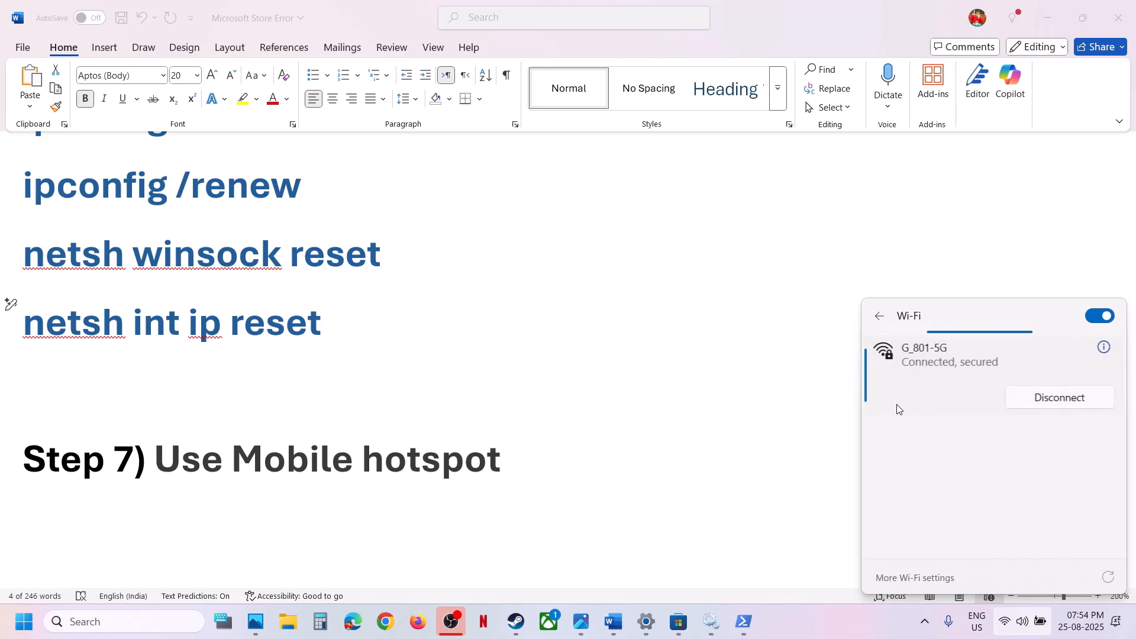
click(936, 436)
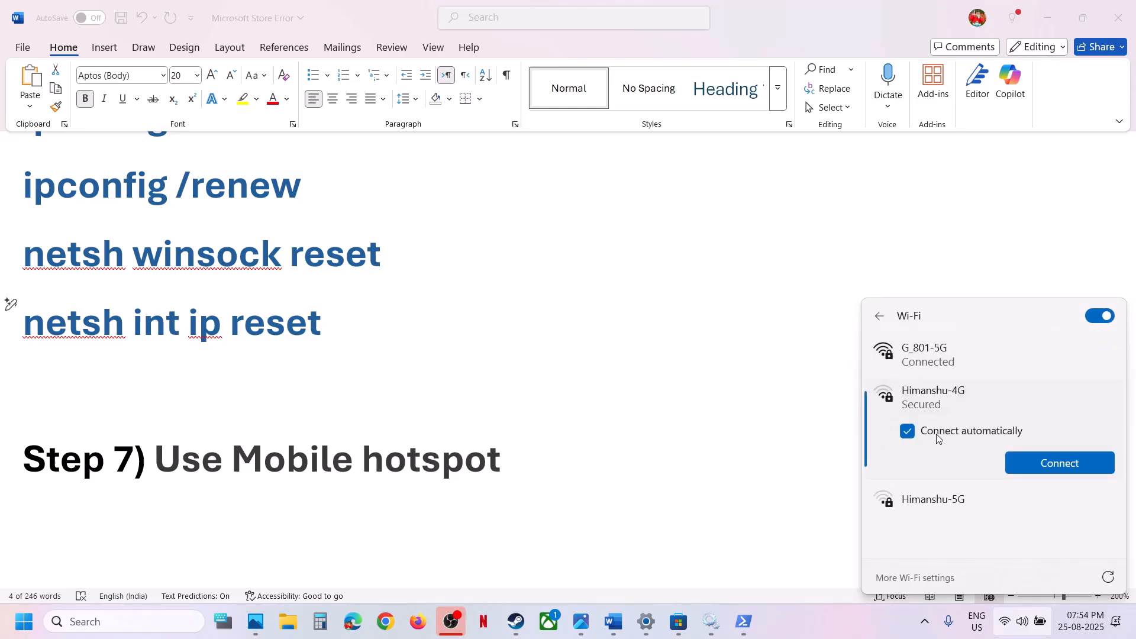
click(928, 357)
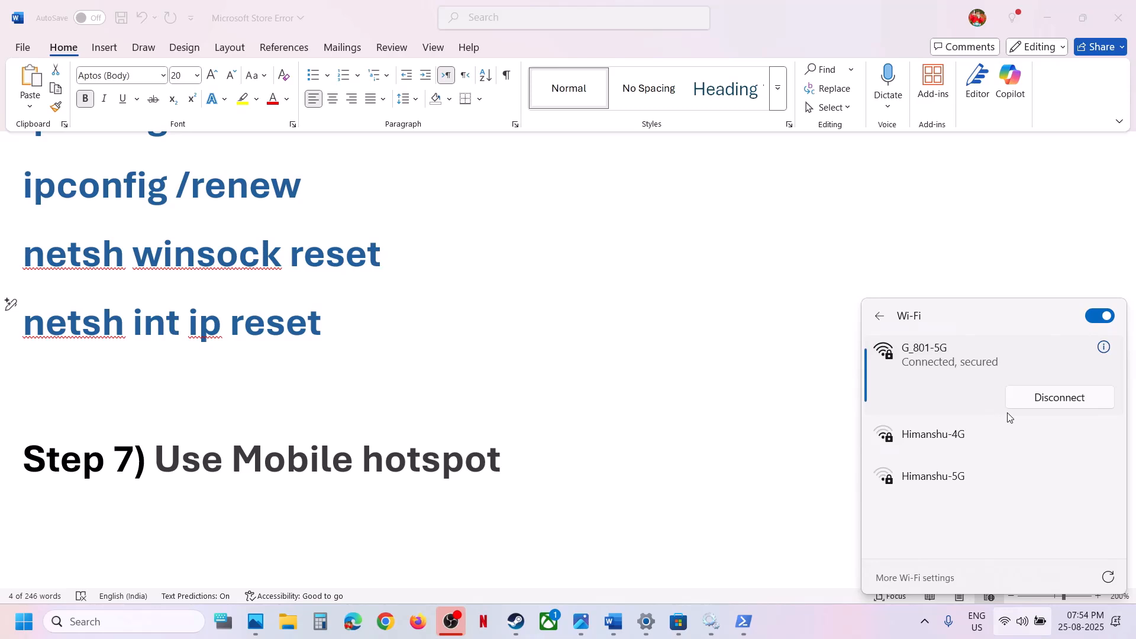
click(878, 318)
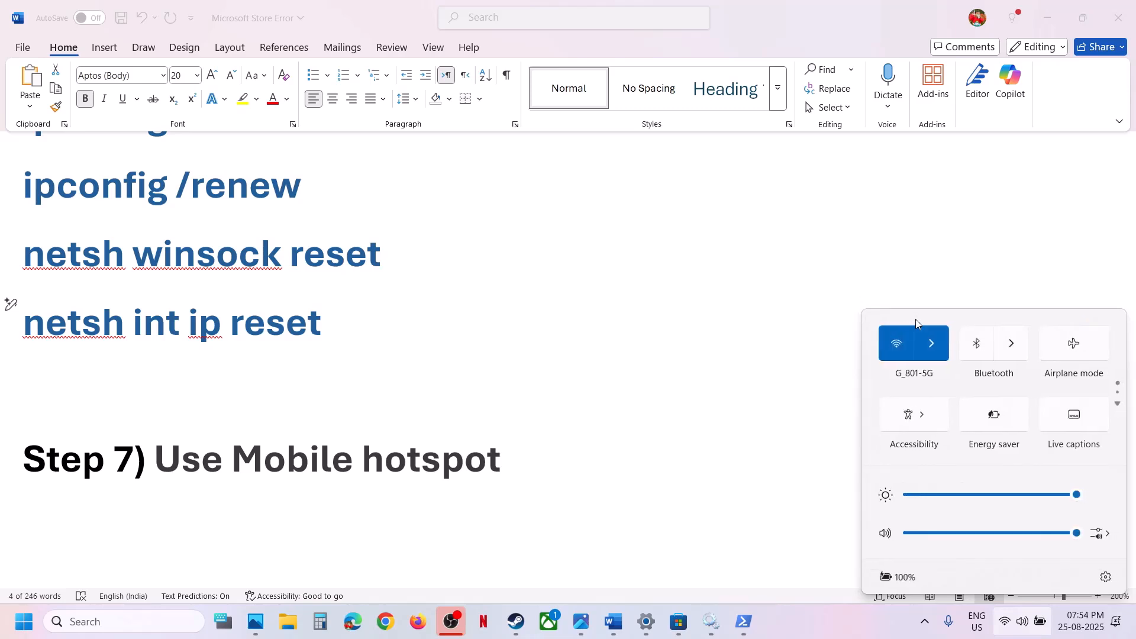
Connect the computer to the G_801-4G Wi-Fi network and close the network list
click(939, 338)
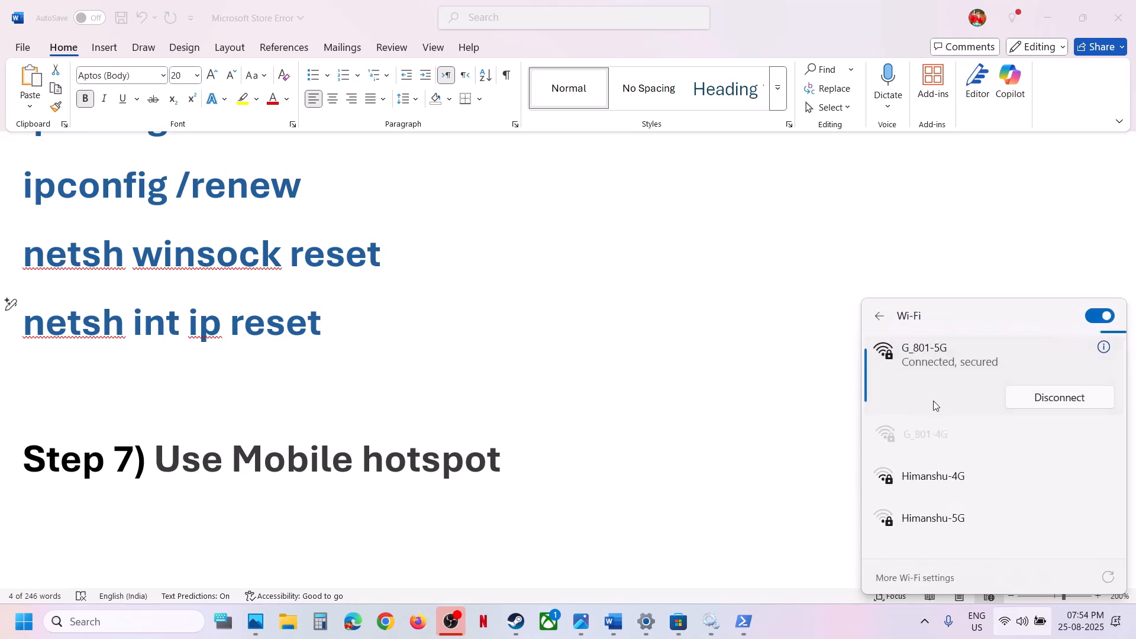
click(1013, 444)
click(1019, 459)
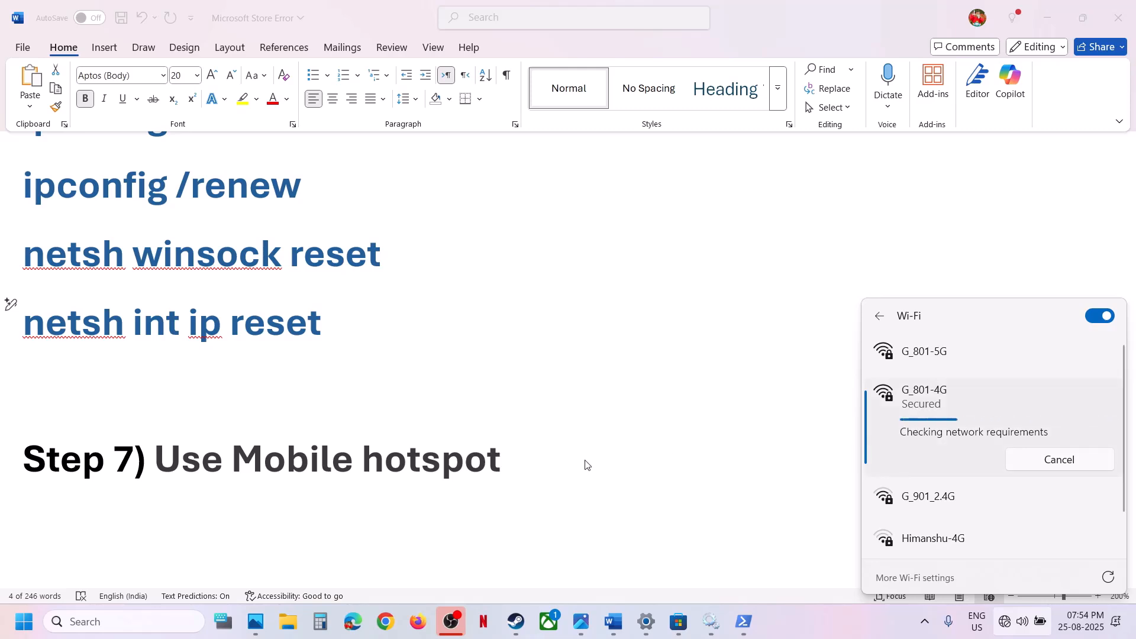
click(970, 355)
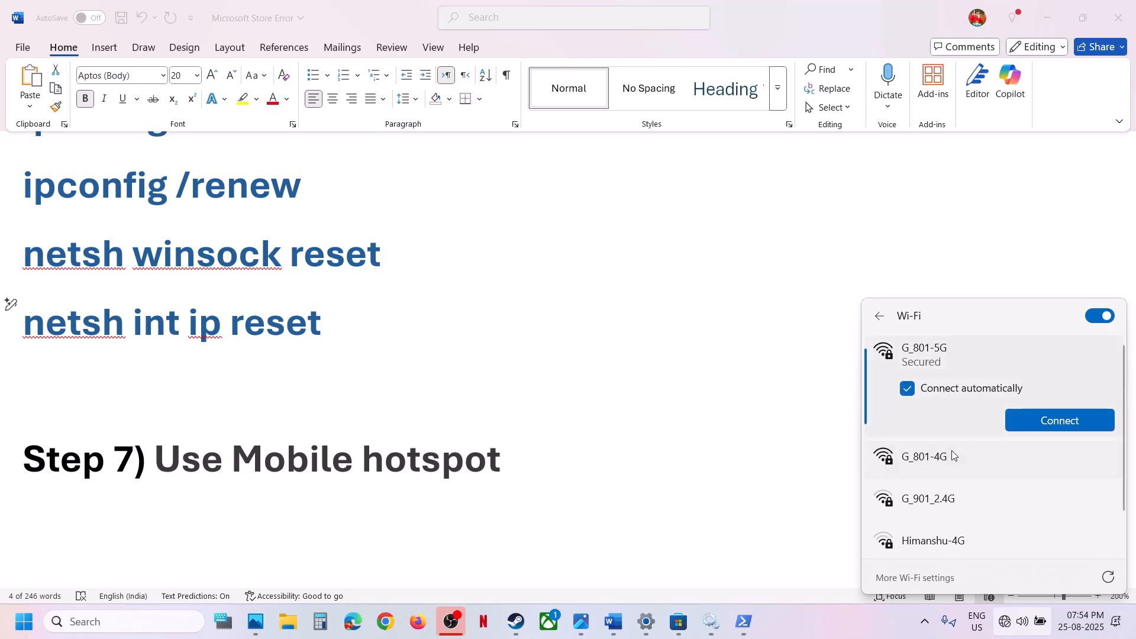
click(639, 464)
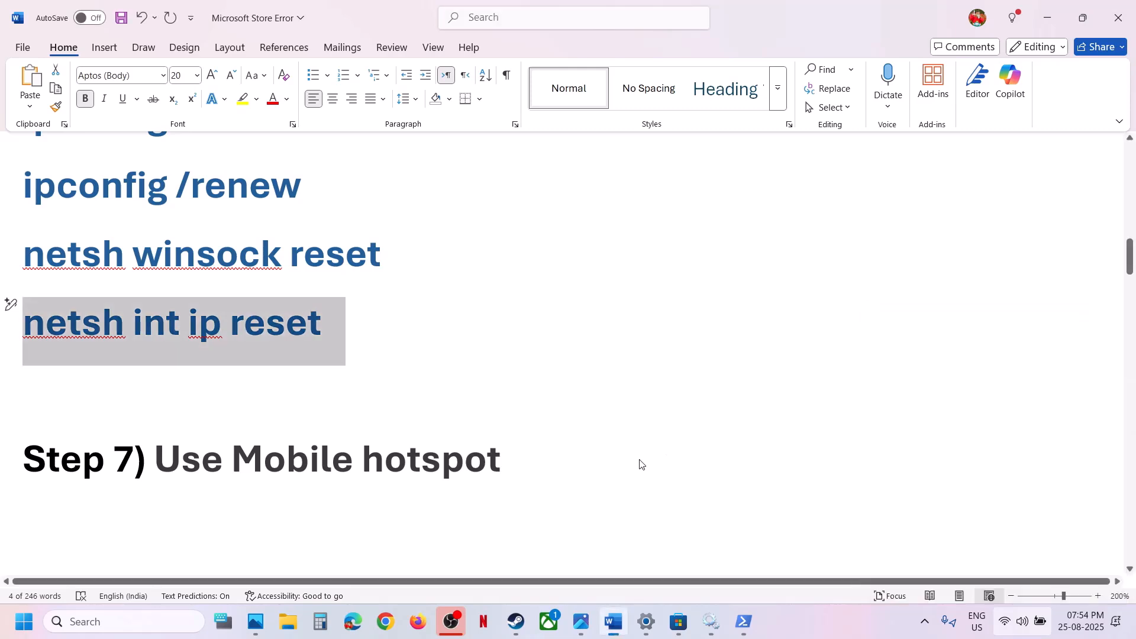
Read Step 8 in the Word notes, switch to Microsoft Store and view its downloads and library pages
scroll(534, 495, down, 2)
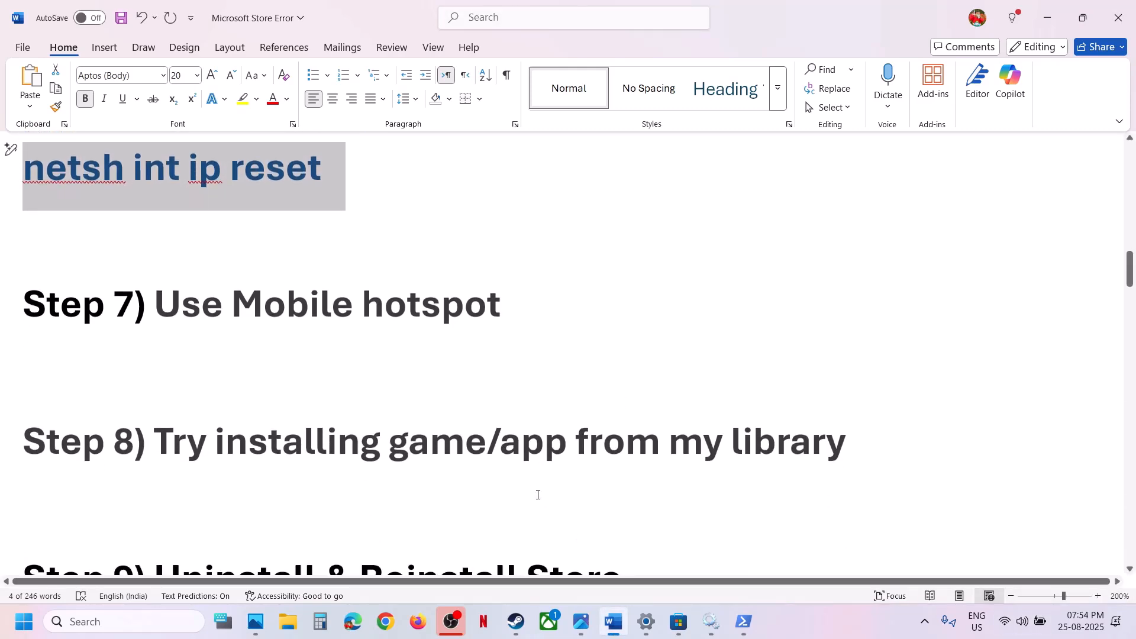
drag(415, 453, 847, 454)
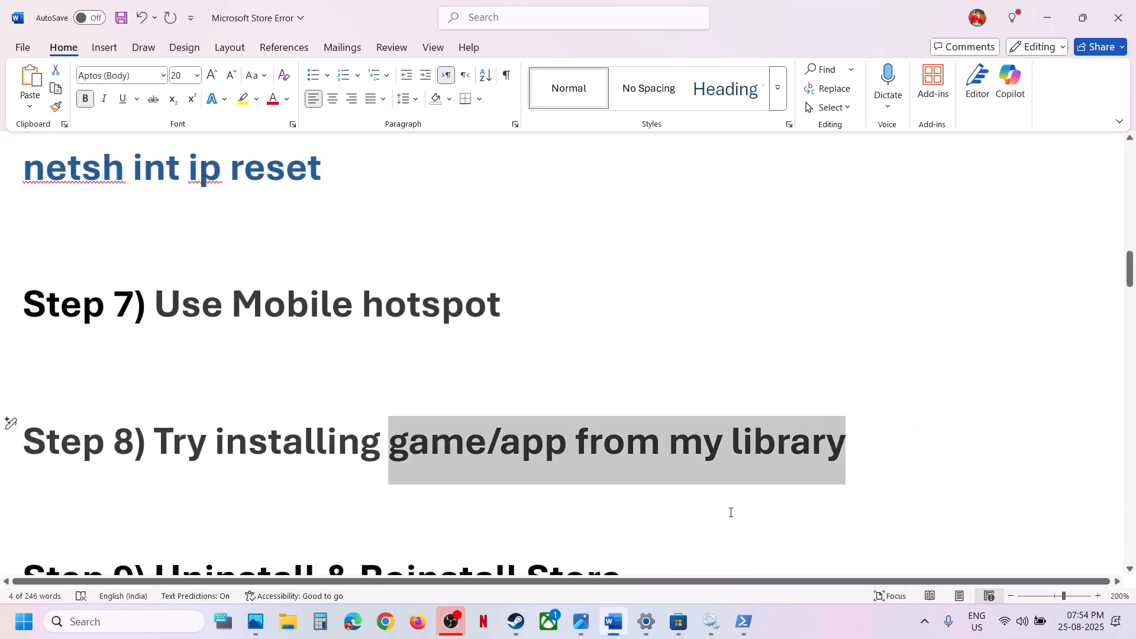
click(679, 624)
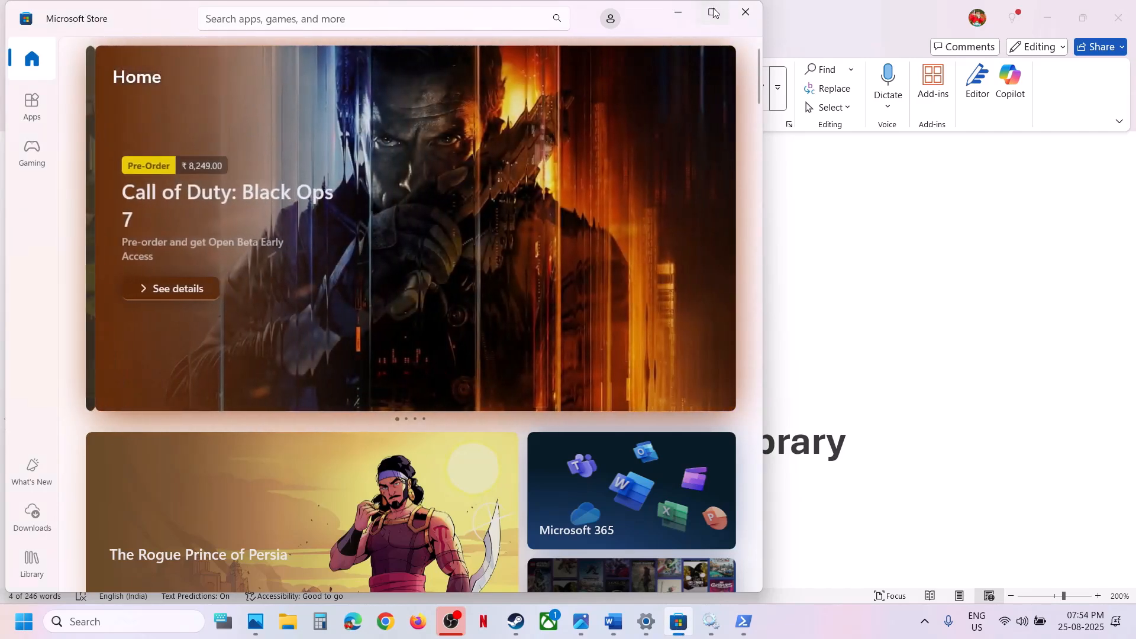
click(713, 11)
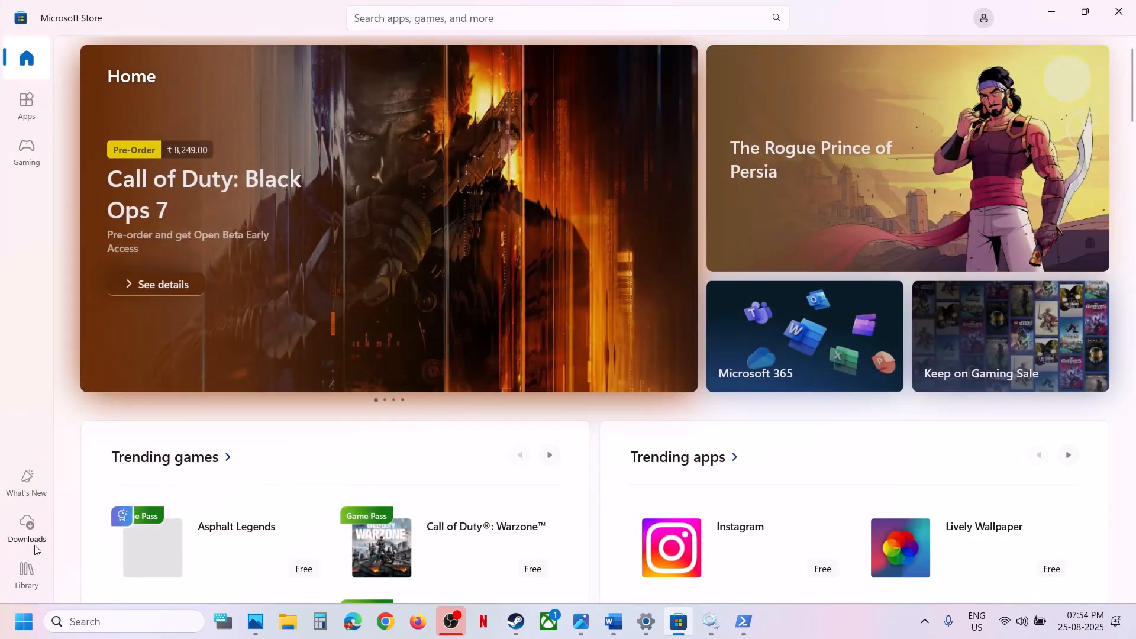
click(26, 526)
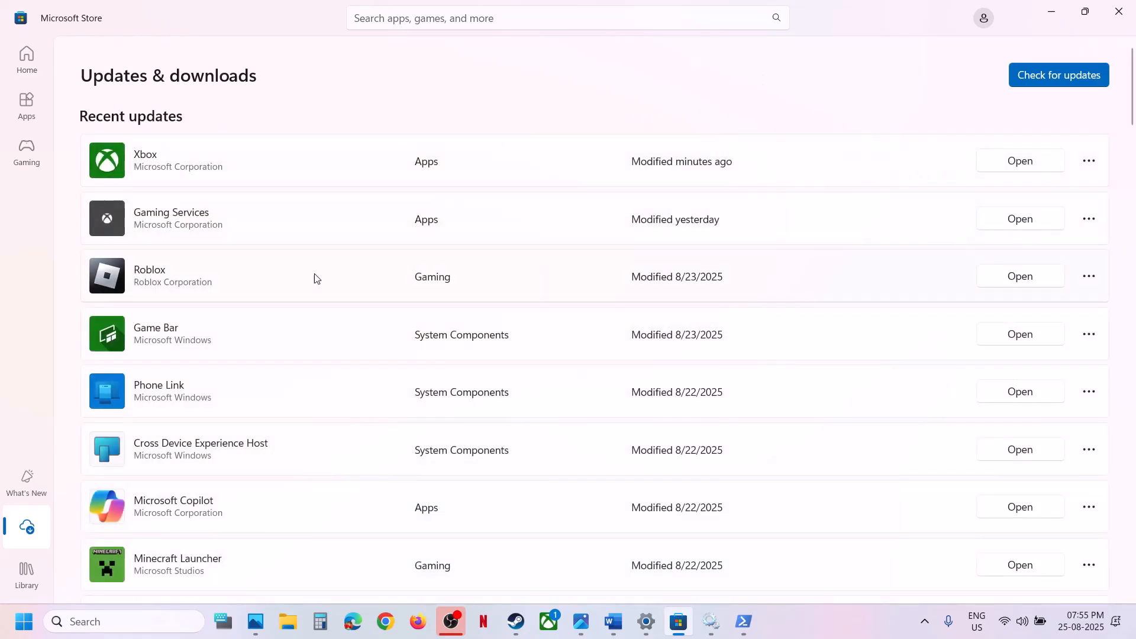
click(26, 571)
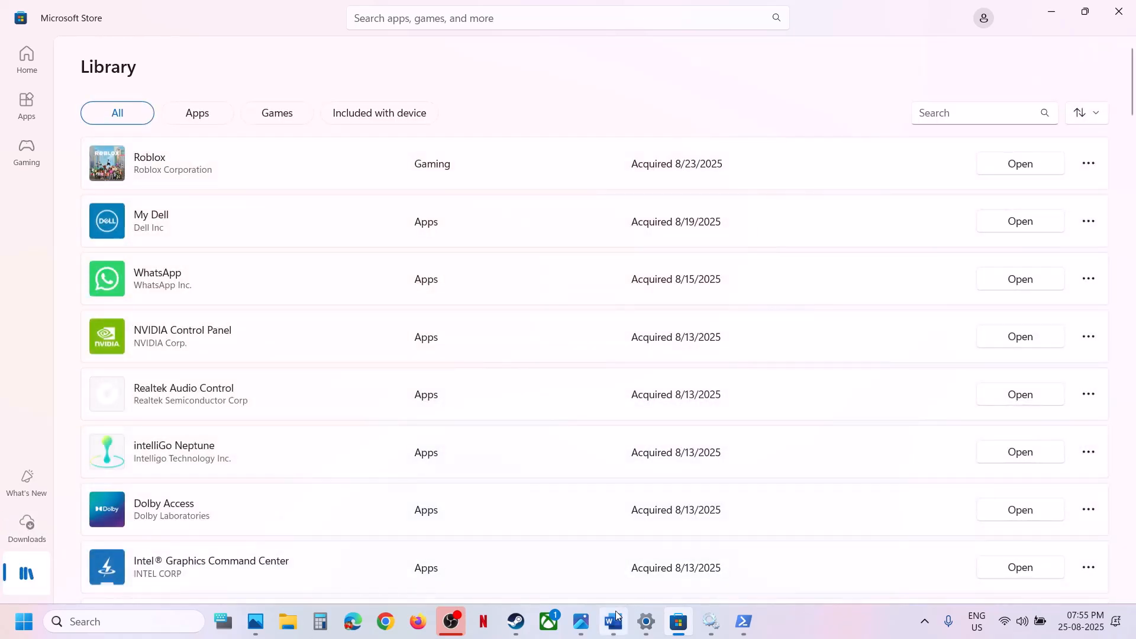
Return to the Word notes and copy the Step 9 command Get-AppxPackage -allusers *WindowsStore* | Remove-AppxPackage
click(617, 615)
scroll(441, 393, down, 3)
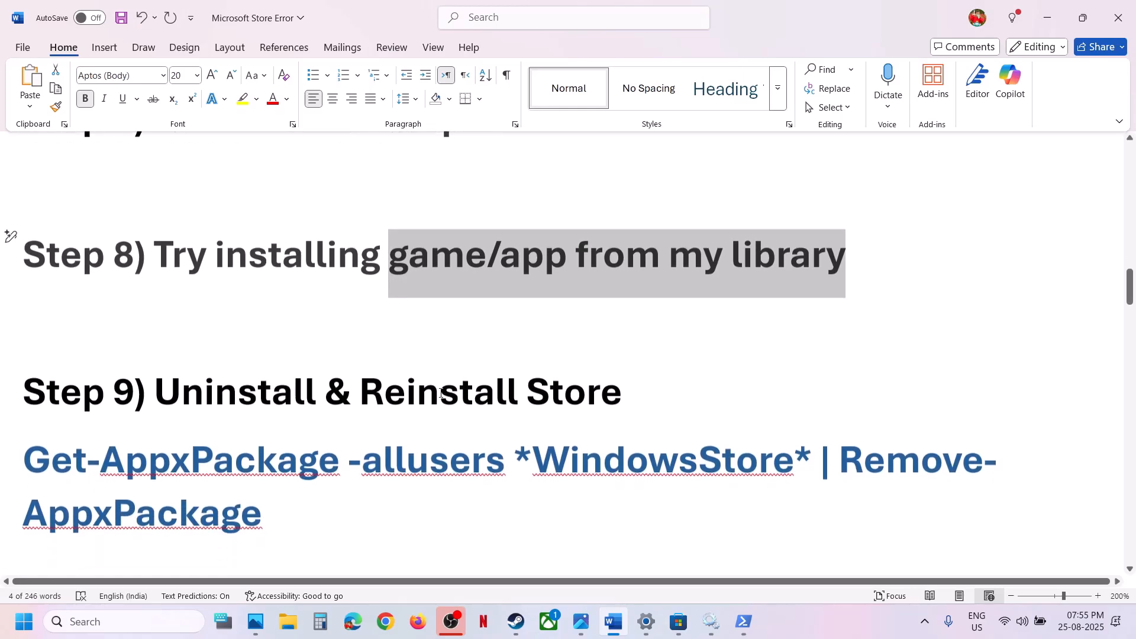
scroll(441, 392, down, 1)
scroll(375, 451, down, 1)
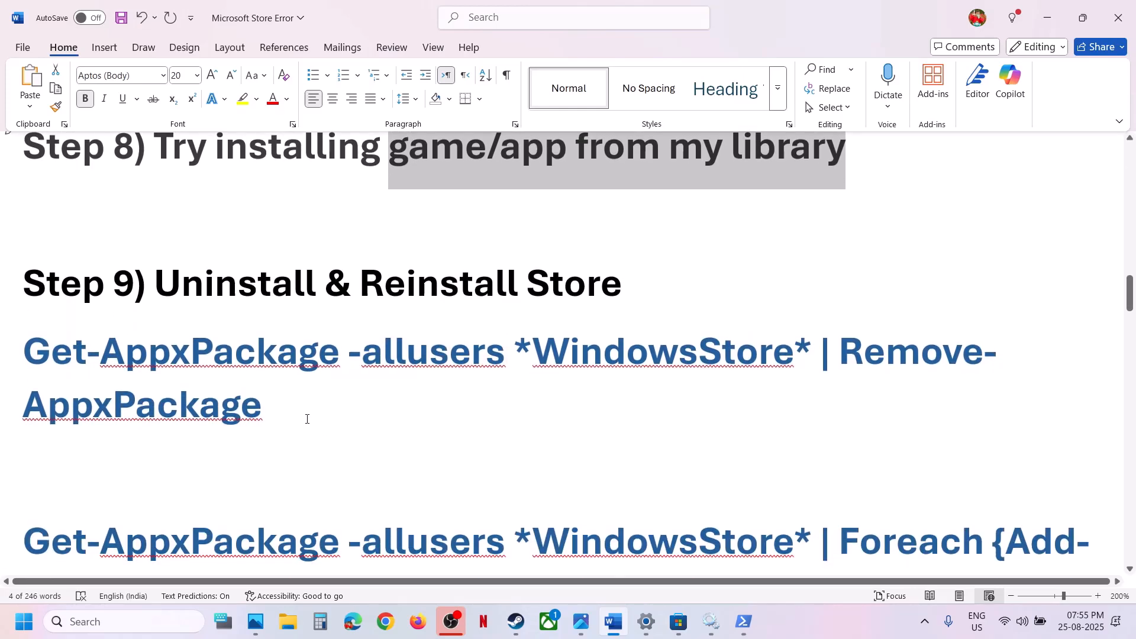
drag(307, 419, 9, 385)
right_click(40, 364)
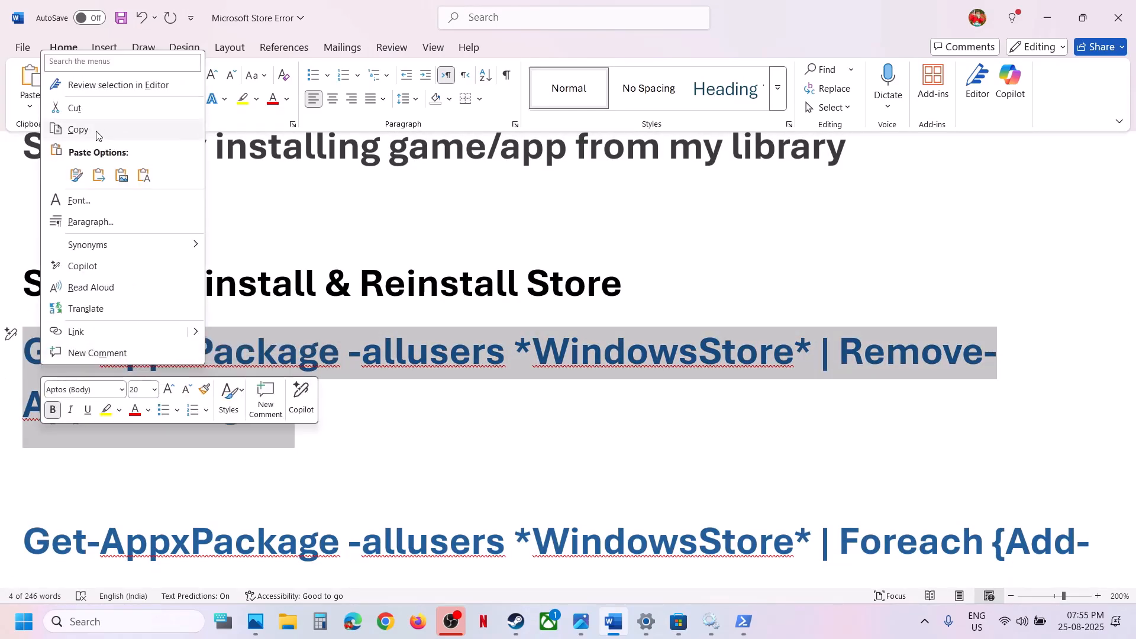
click(97, 135)
Search Windows for powershell and run Windows PowerShell as administrator, approving the permission request
click(108, 628)
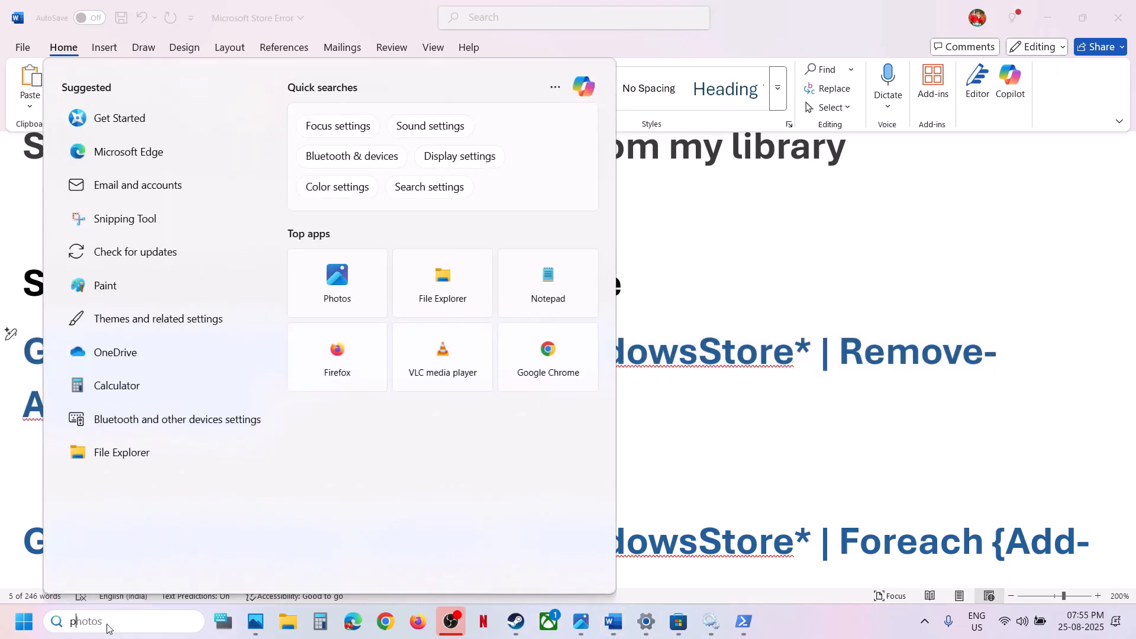
text(powershell)
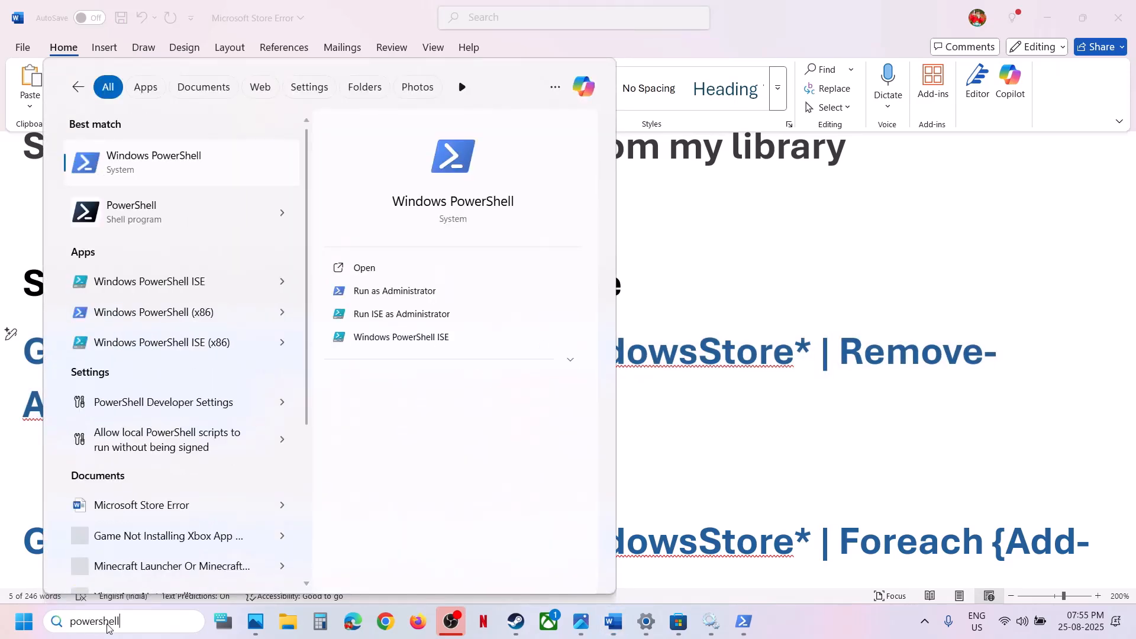
right_click(158, 173)
click(232, 192)
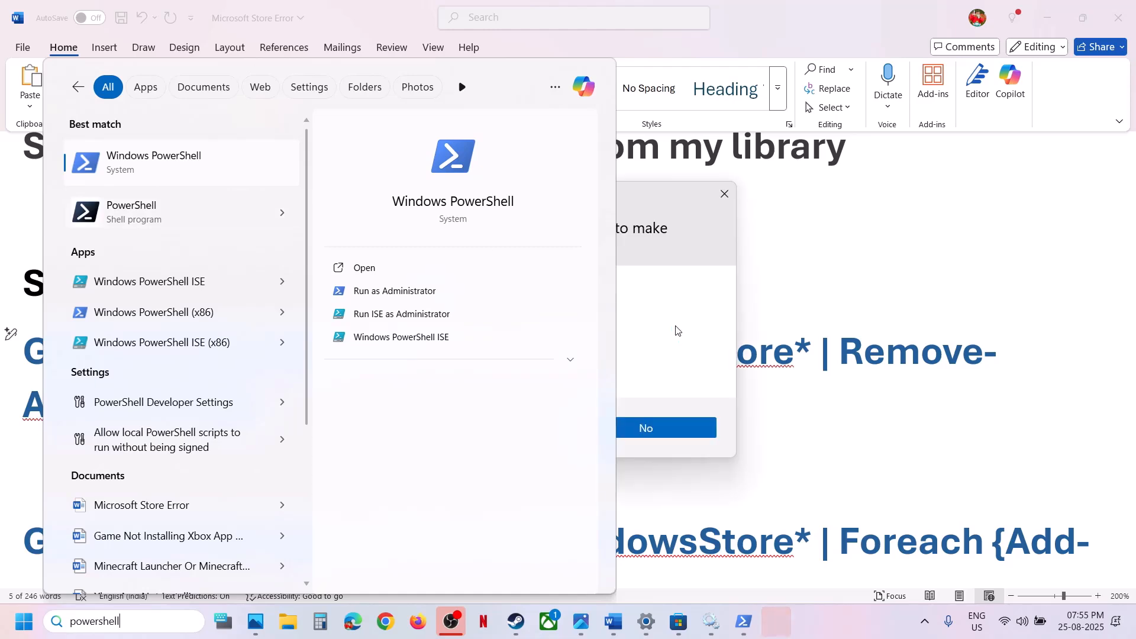
click(513, 426)
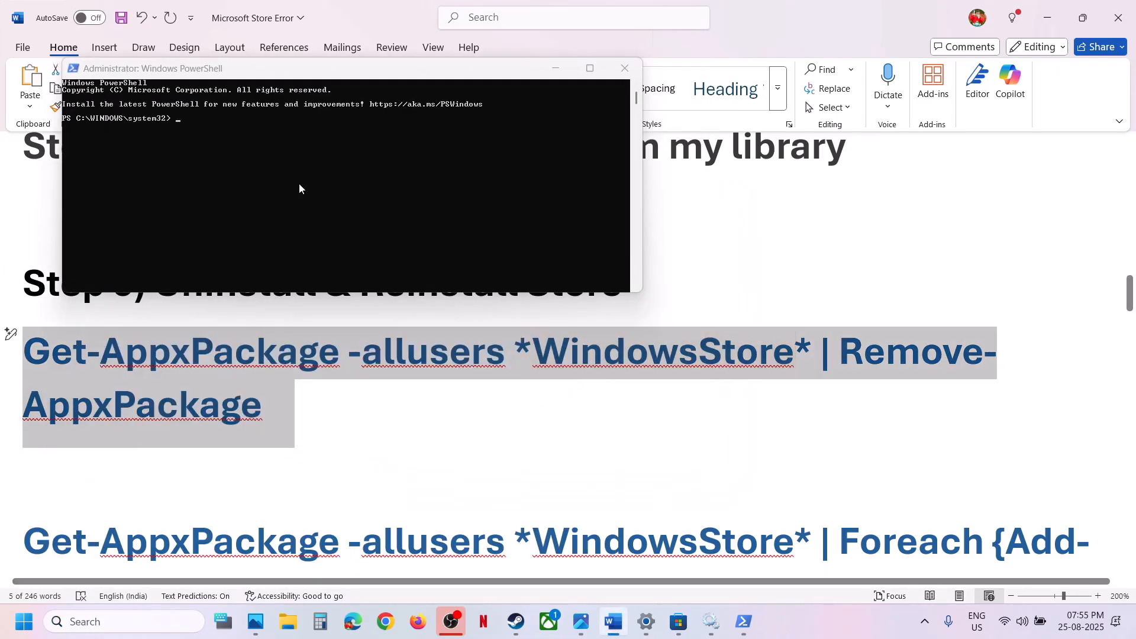
Paste and run the copied command Get-AppxPackage -allusers *WindowsStore* | Remove-AppxPackage in the administrator PowerShell window
click(261, 172)
right_click(262, 171)
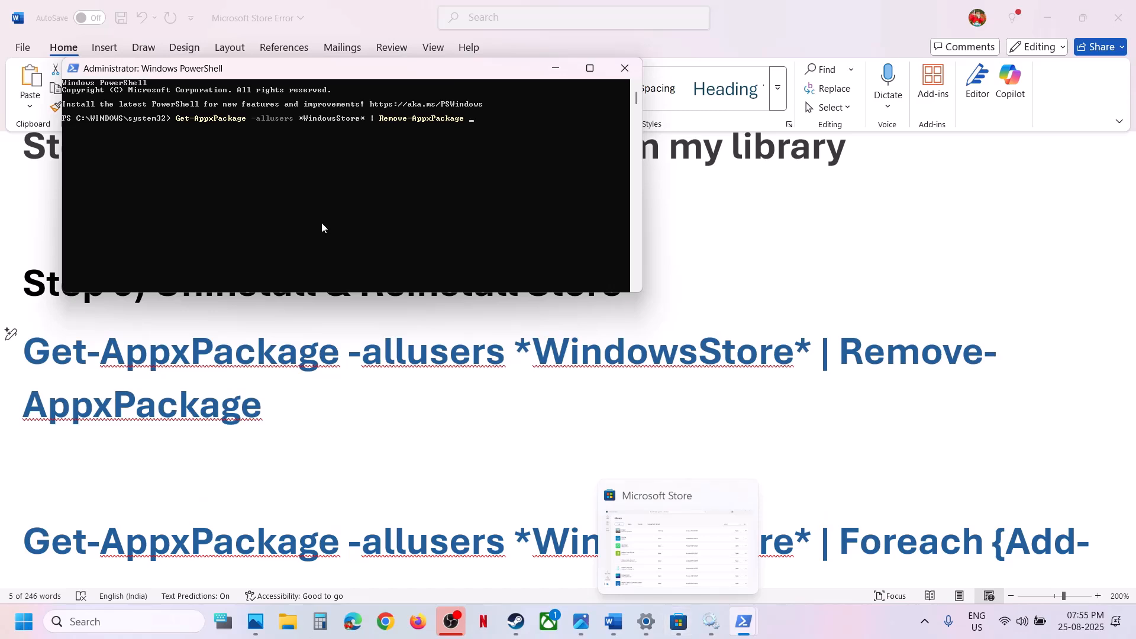
click(509, 140)
key(Escape)
click(457, 183)
key(Escape)
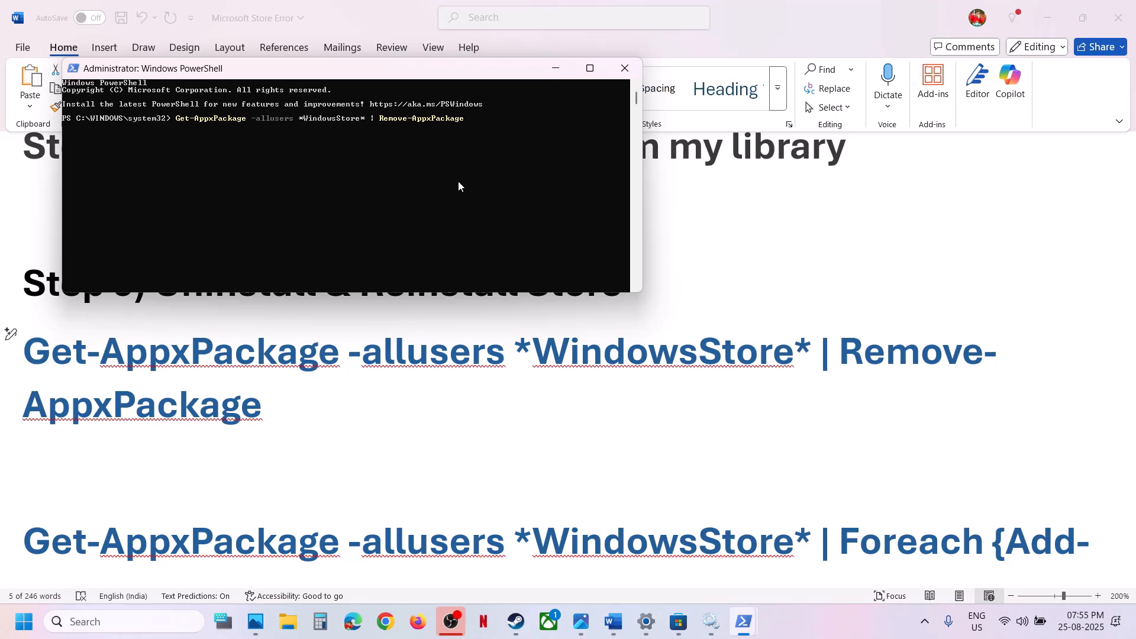
key(Return)
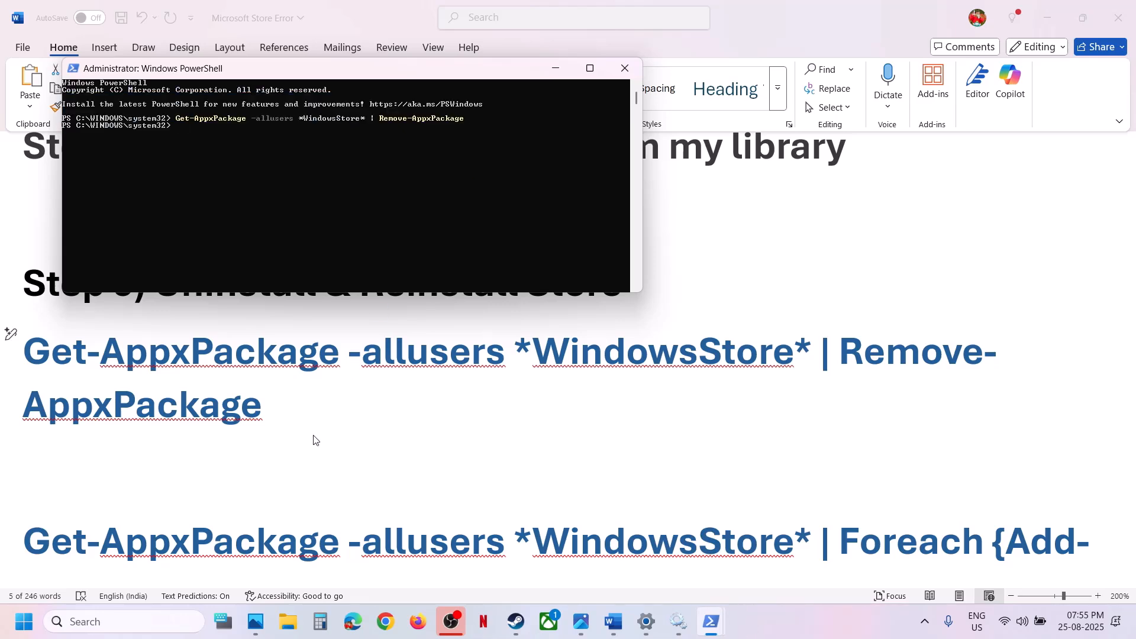
Copy the second Step 9 command, Get-AppxPackage with Foreach {Add-AppxPackage -DisableDevelopmentMode -Register ...}, from the Word notes and run it in PowerShell
key(alt+Tab)
scroll(314, 437, down, 4)
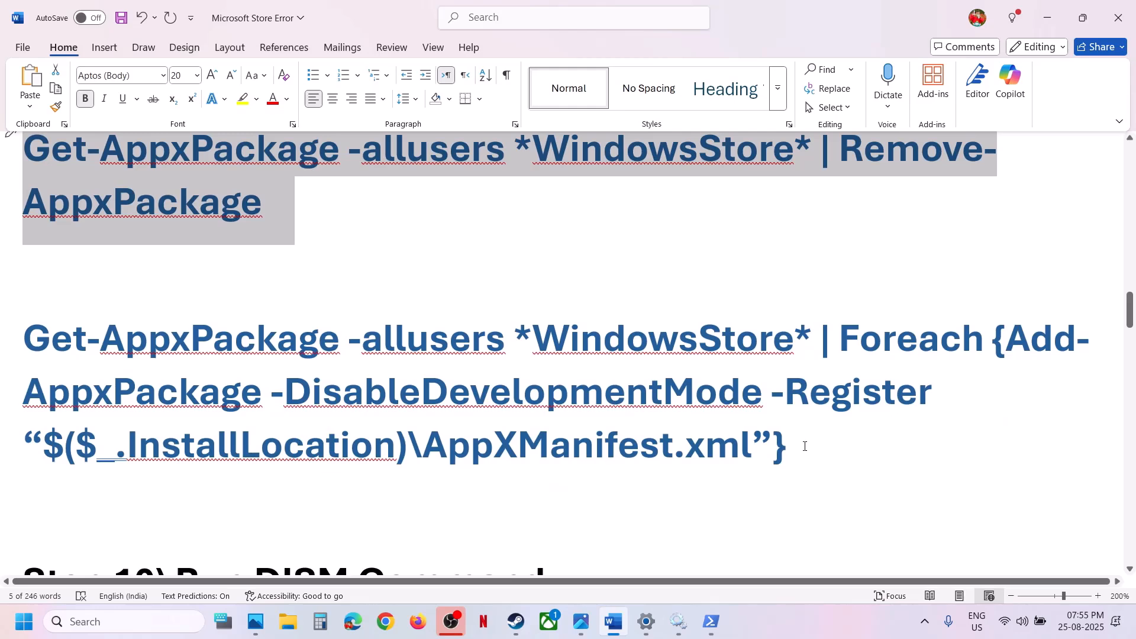
drag(804, 447, 50, 353)
key(ctrl+c)
key(alt+Tab)
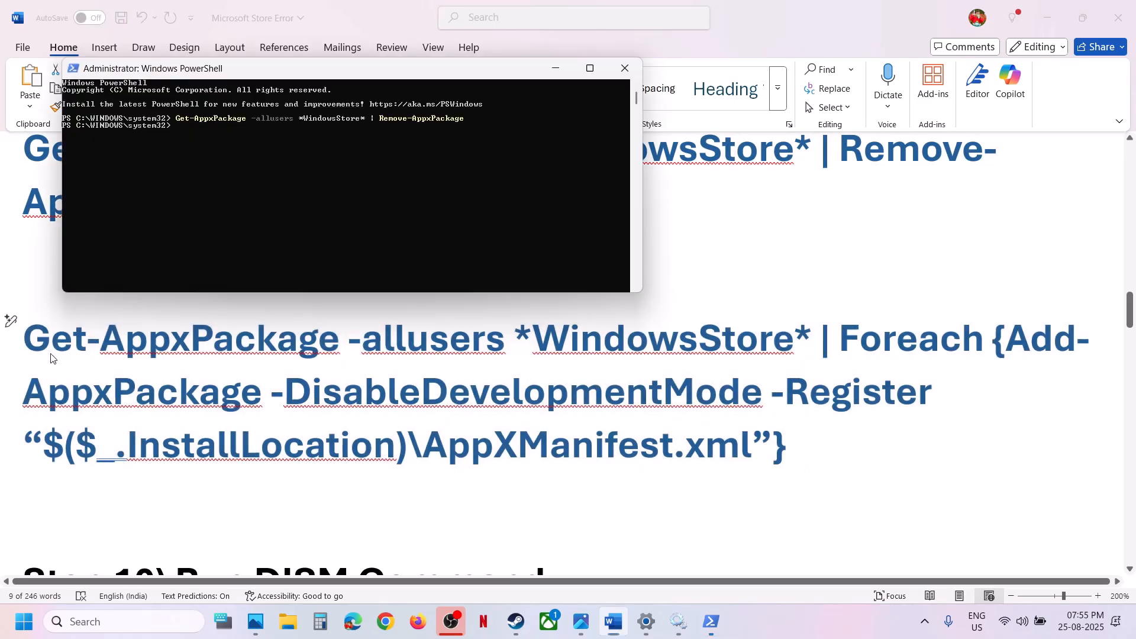
right_click(191, 152)
key(Return)
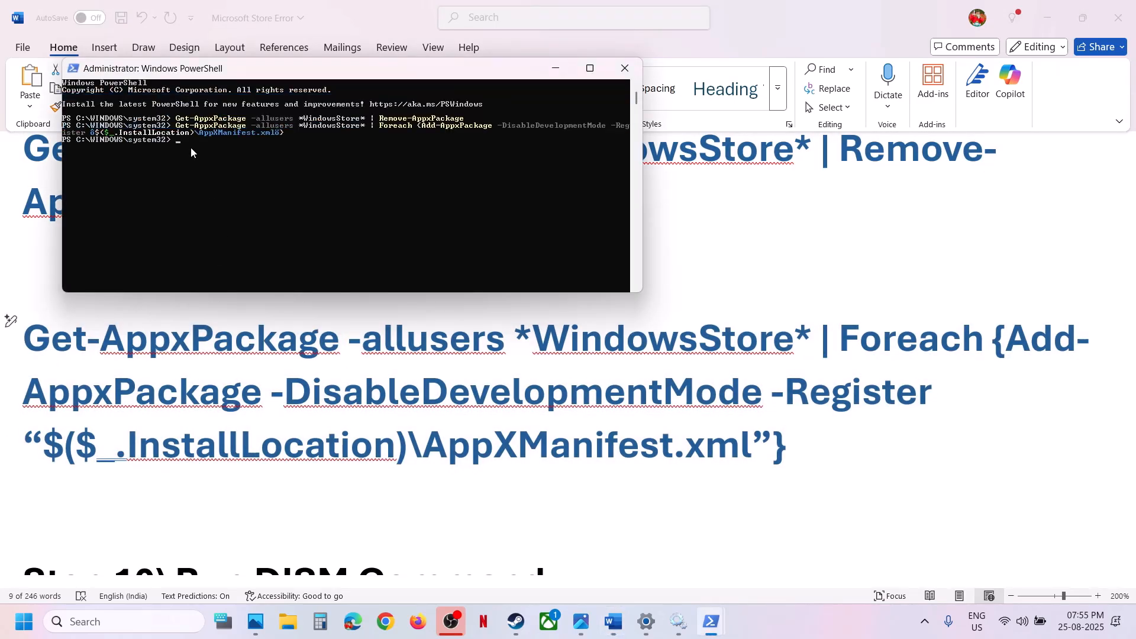
Search Windows for store and launch Microsoft Store
click(108, 613)
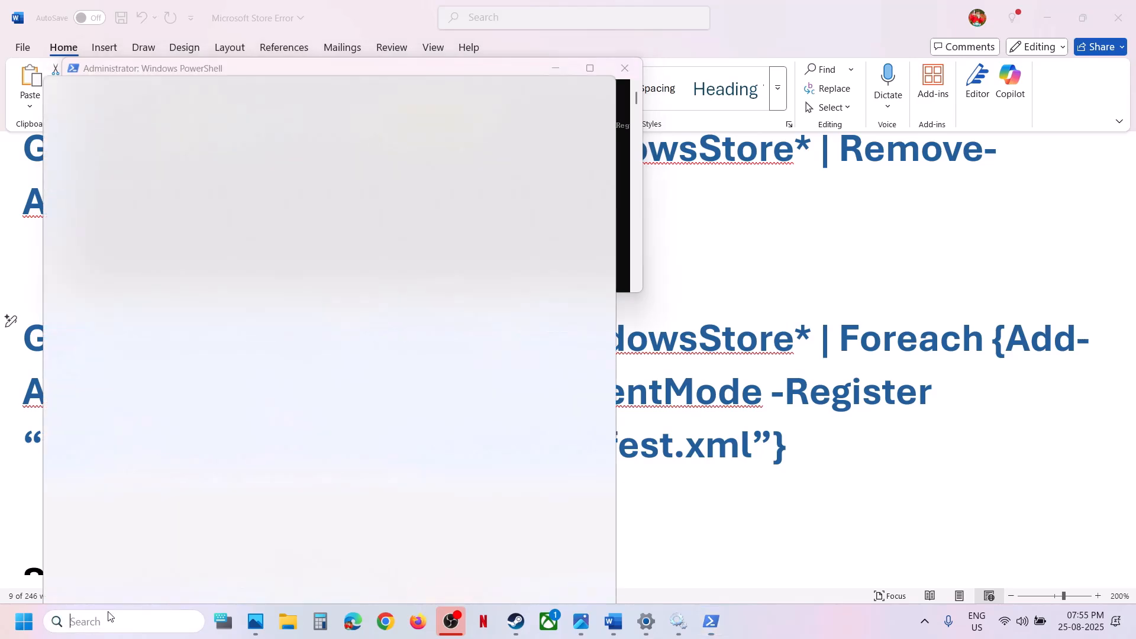
text(store)
key(Return)
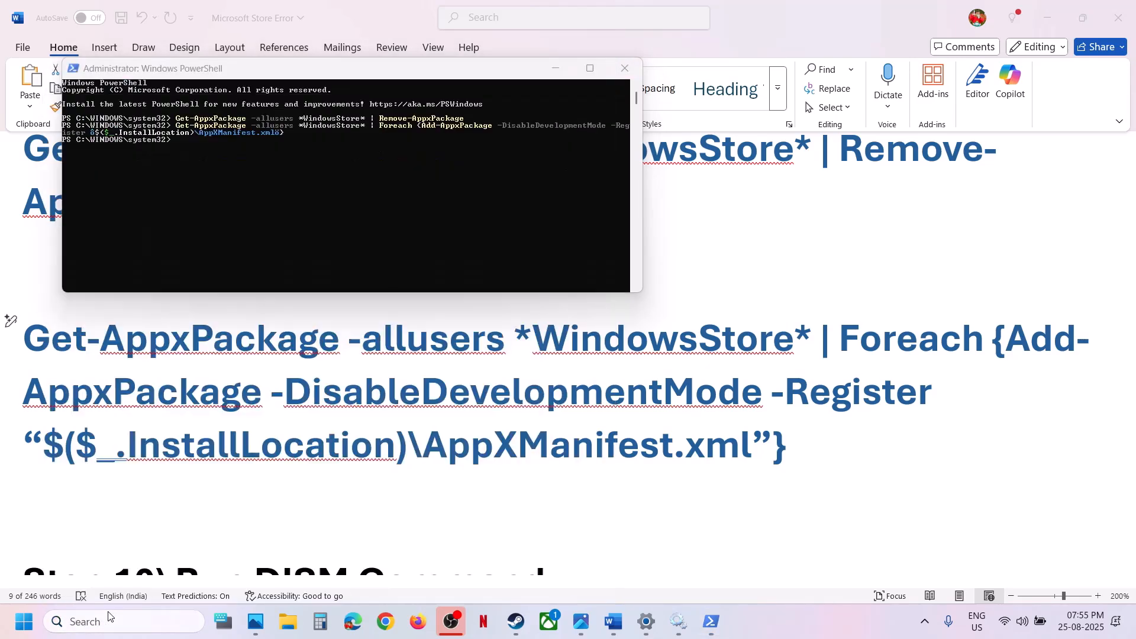
Return to Step 10 in the Word notes and run Command Prompt as administrator, approving the permission request
click(826, 439)
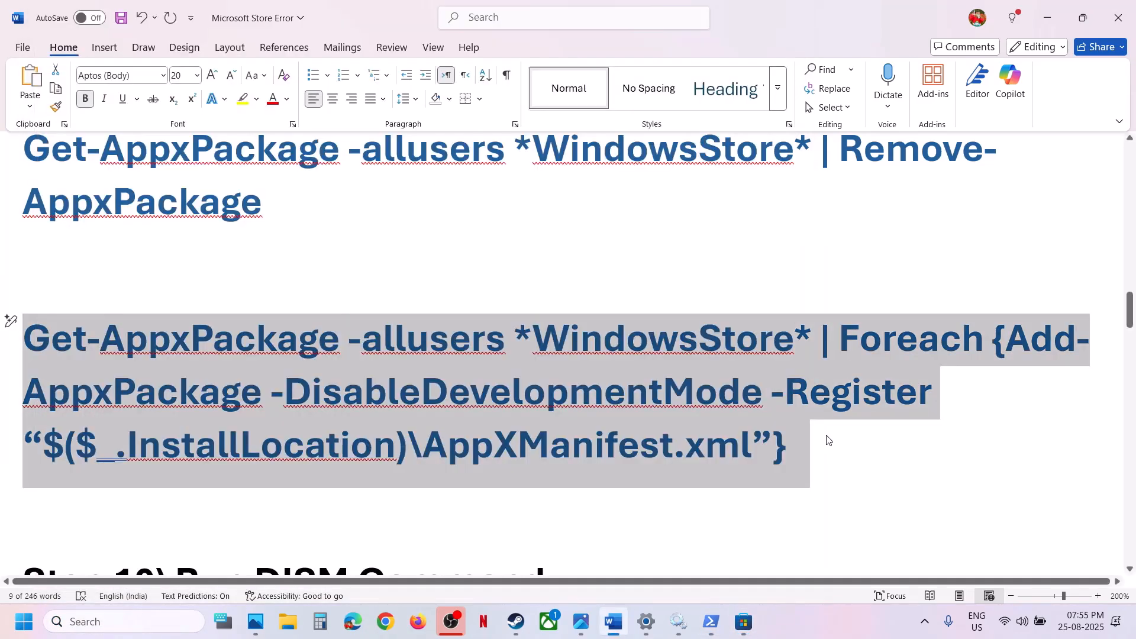
scroll(354, 484, down, 5)
scroll(356, 485, up, 1)
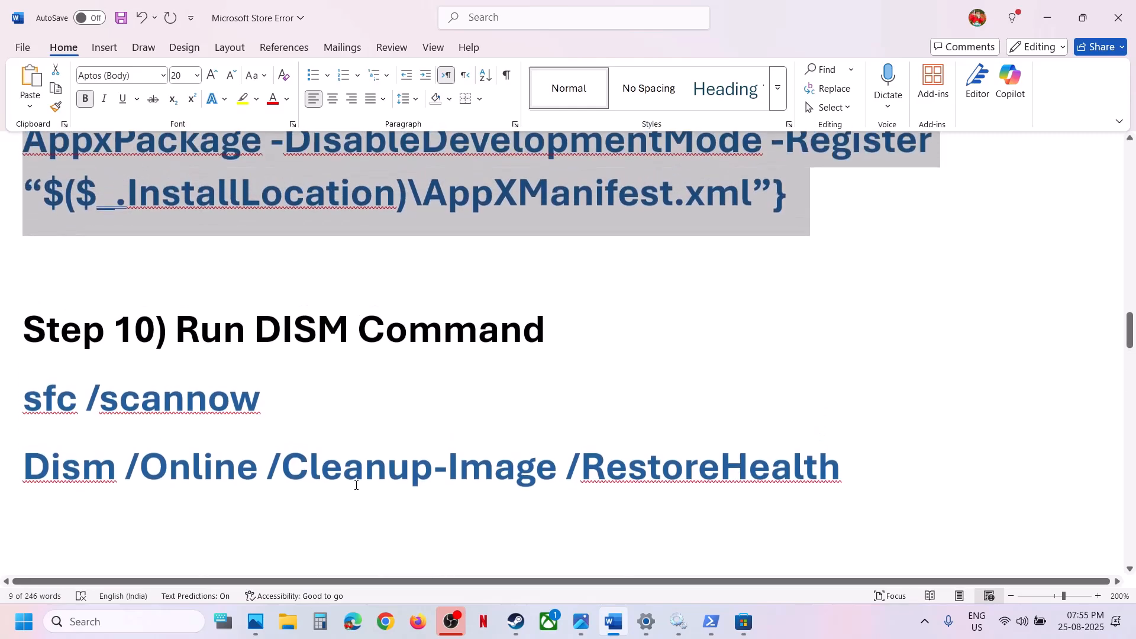
click(131, 621)
text(cmd)
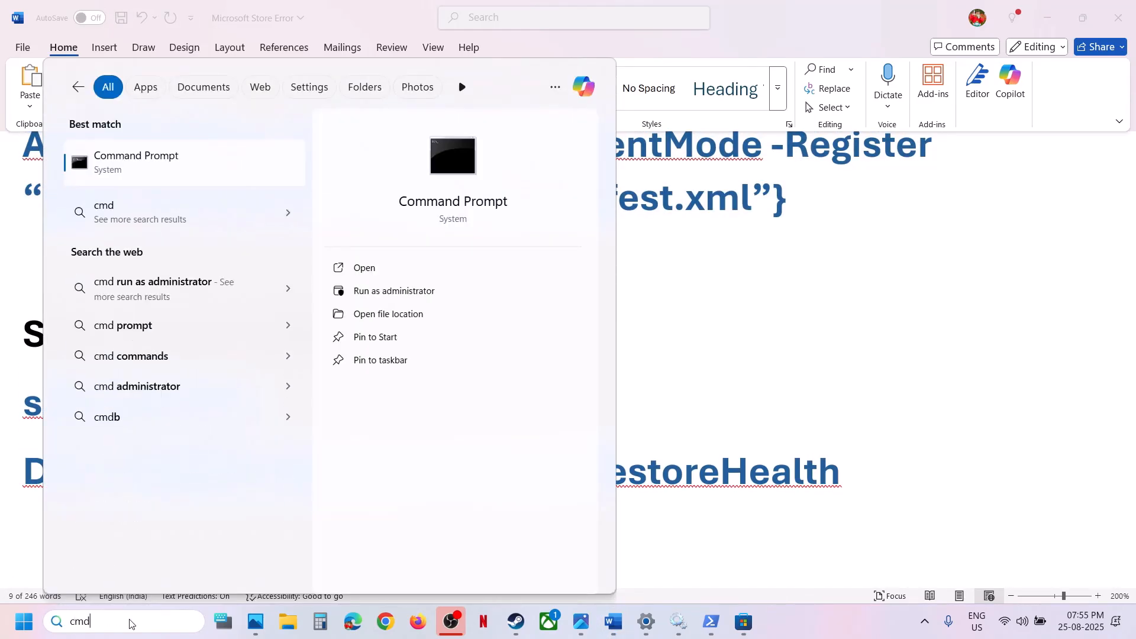
right_click(146, 166)
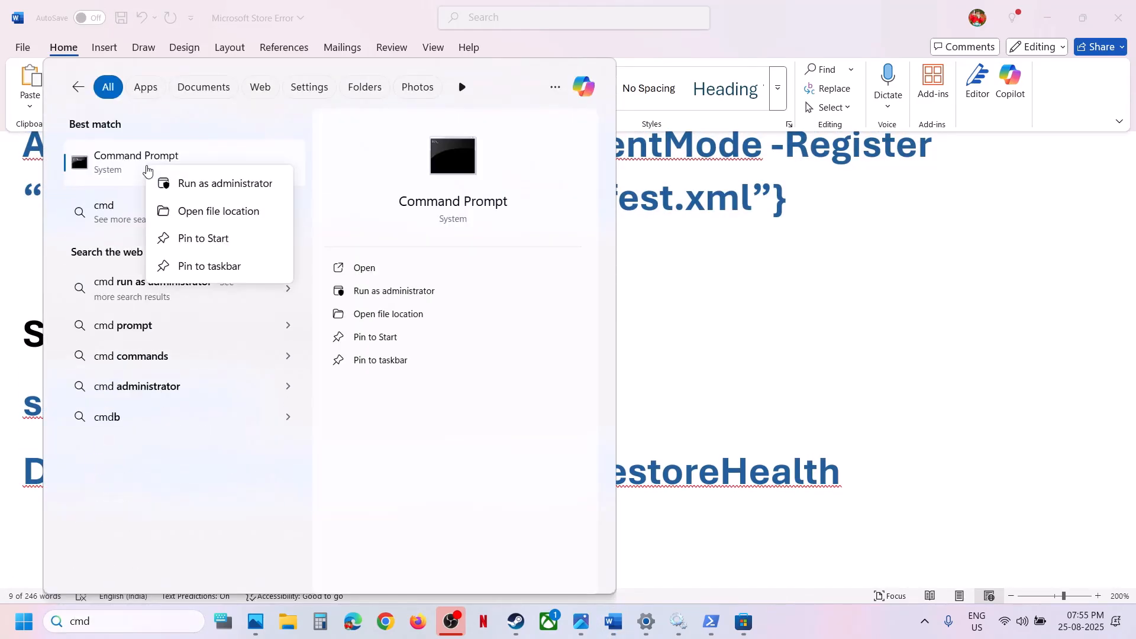
click(204, 184)
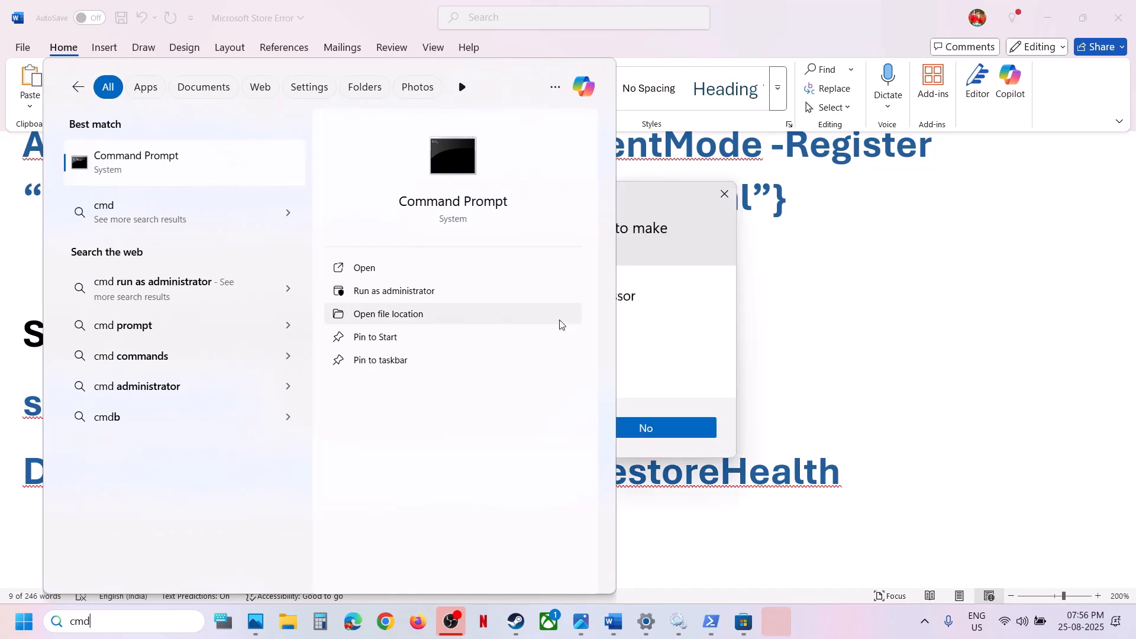
click(508, 430)
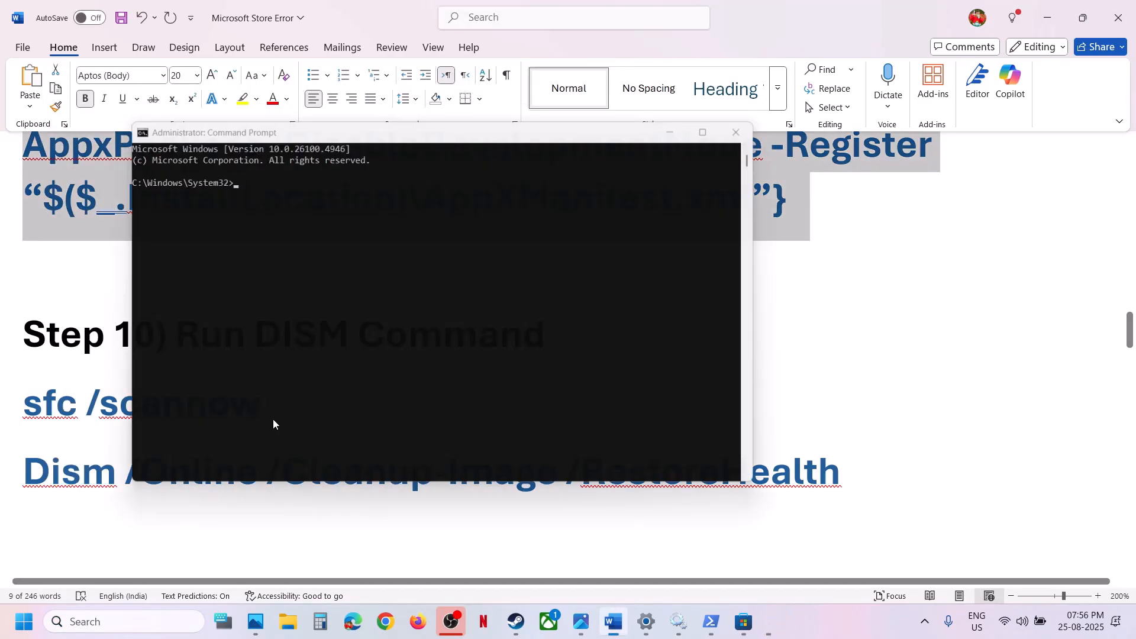
Copy sfc /scannow from the Word notes and run it in the administrator Command Prompt
triple_click(95, 404)
key(ctrl+c)
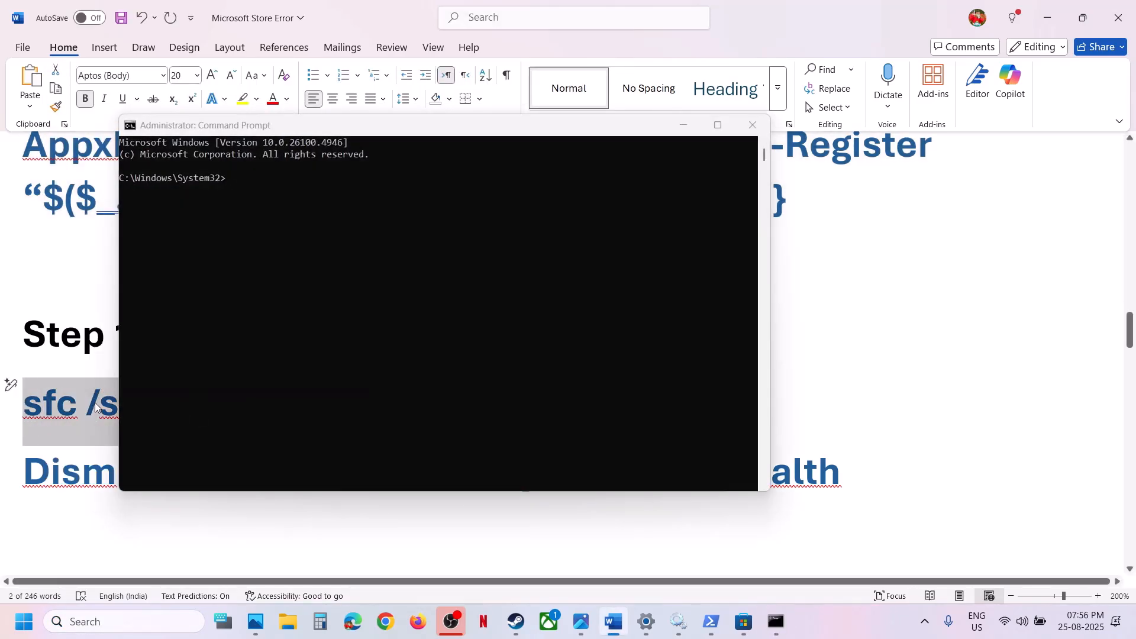
click(369, 304)
right_click(370, 304)
key(Return)
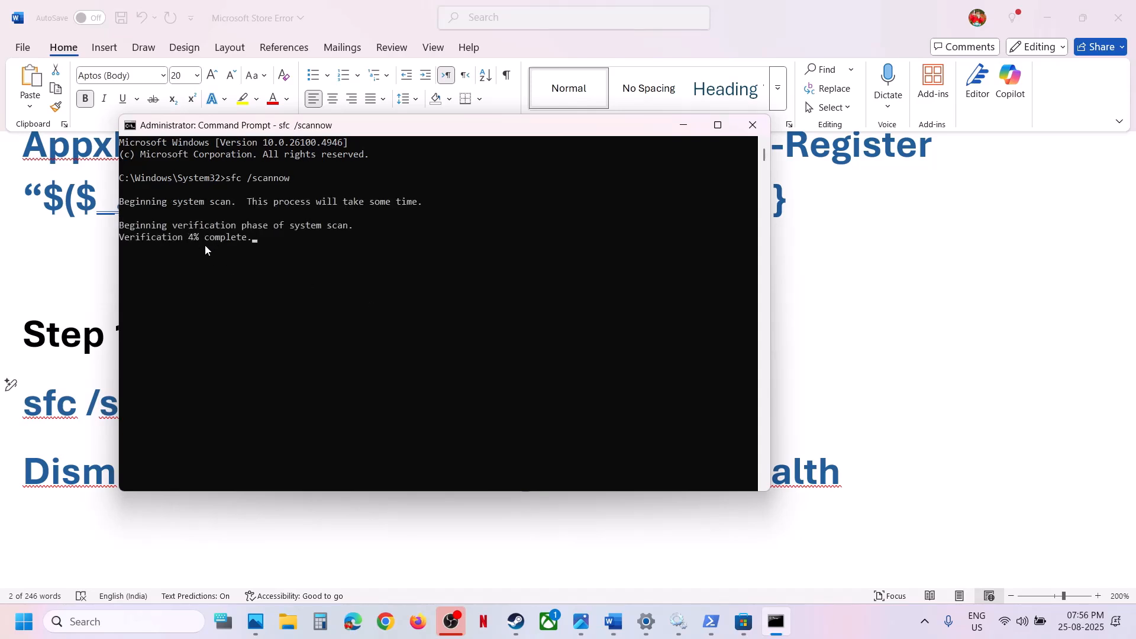
Select the Dism /Online /Cleanup-Image /RestoreHealth line in the Word notes and check the progress of the system scan in Command Prompt
key(alt+Tab)
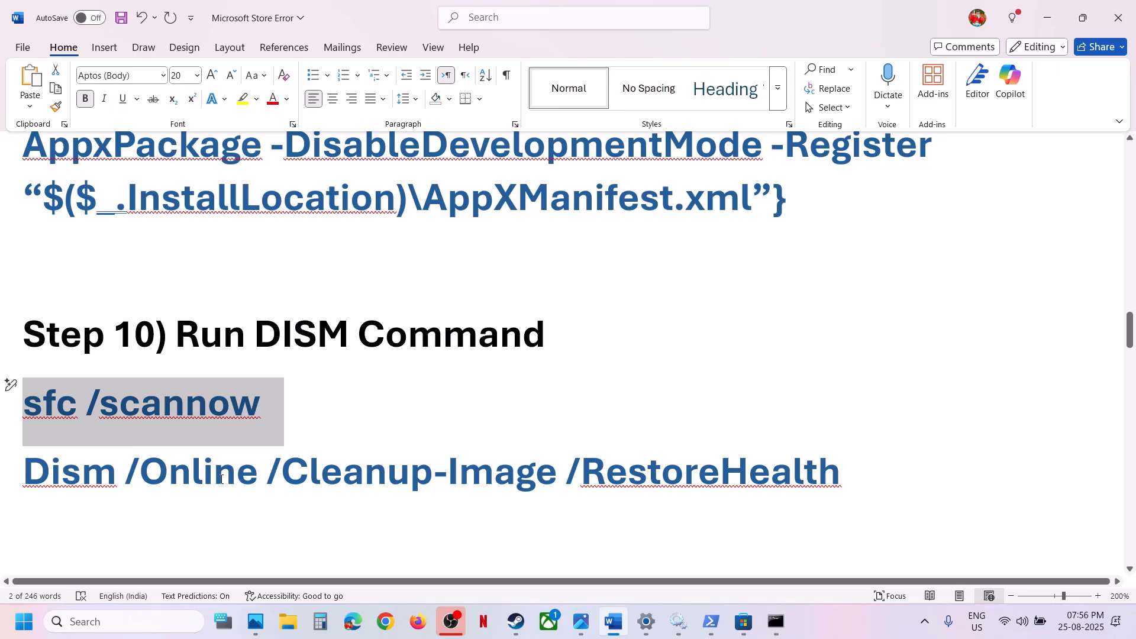
triple_click(220, 478)
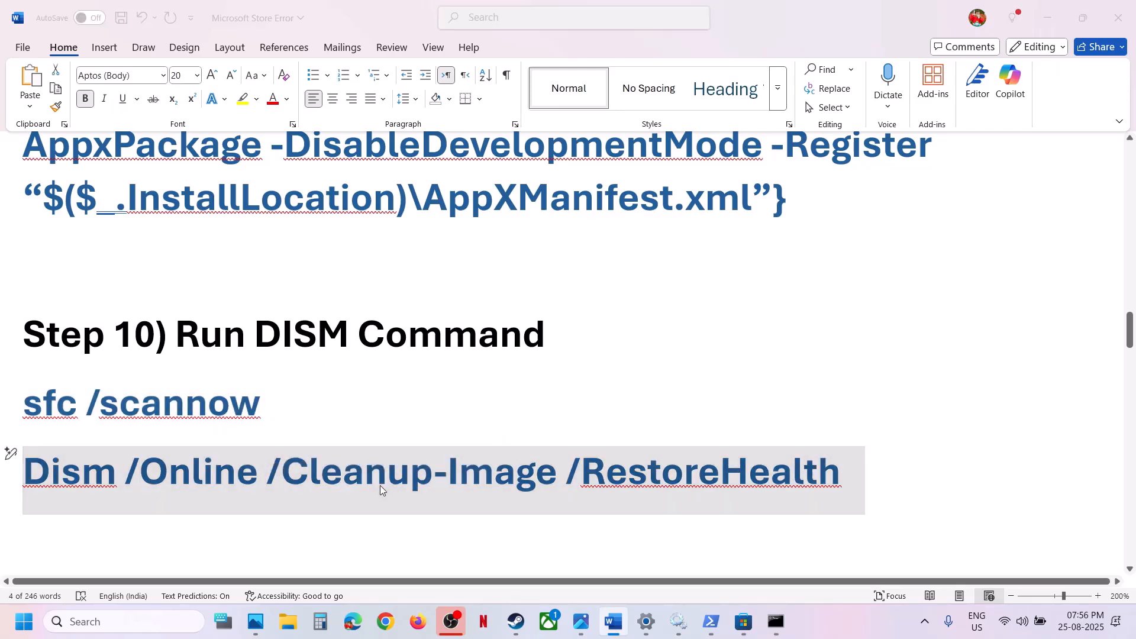
key(alt+Tab)
key(alt+Tab)
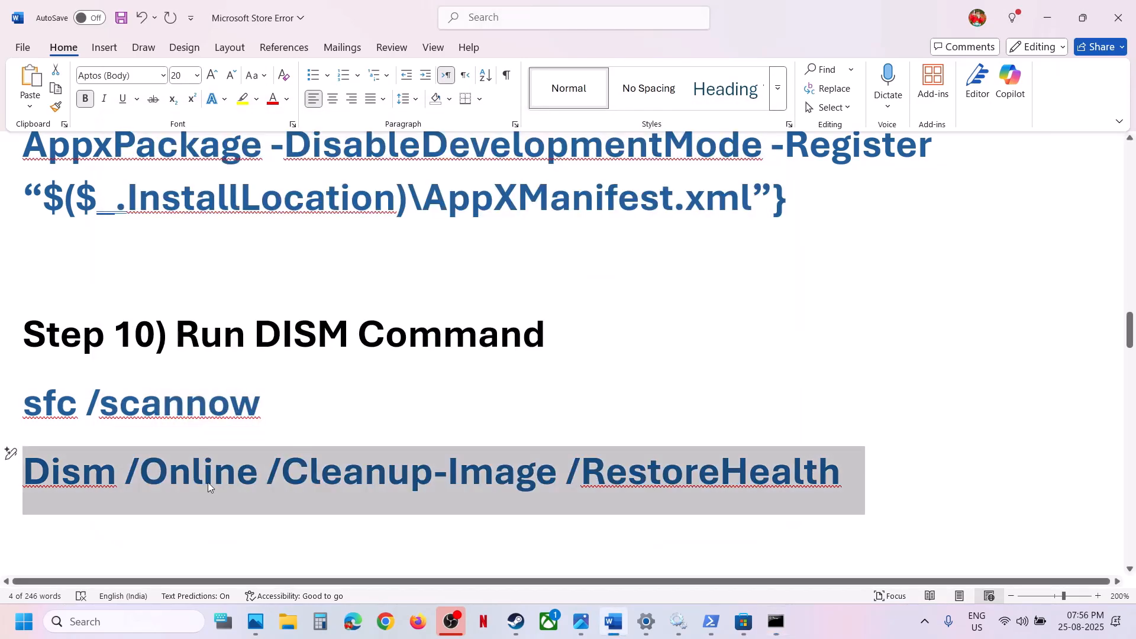
Copy inetcpl.cpl from Step 11 of the Word notes and open that control panel item through Windows search
key(alt+Tab)
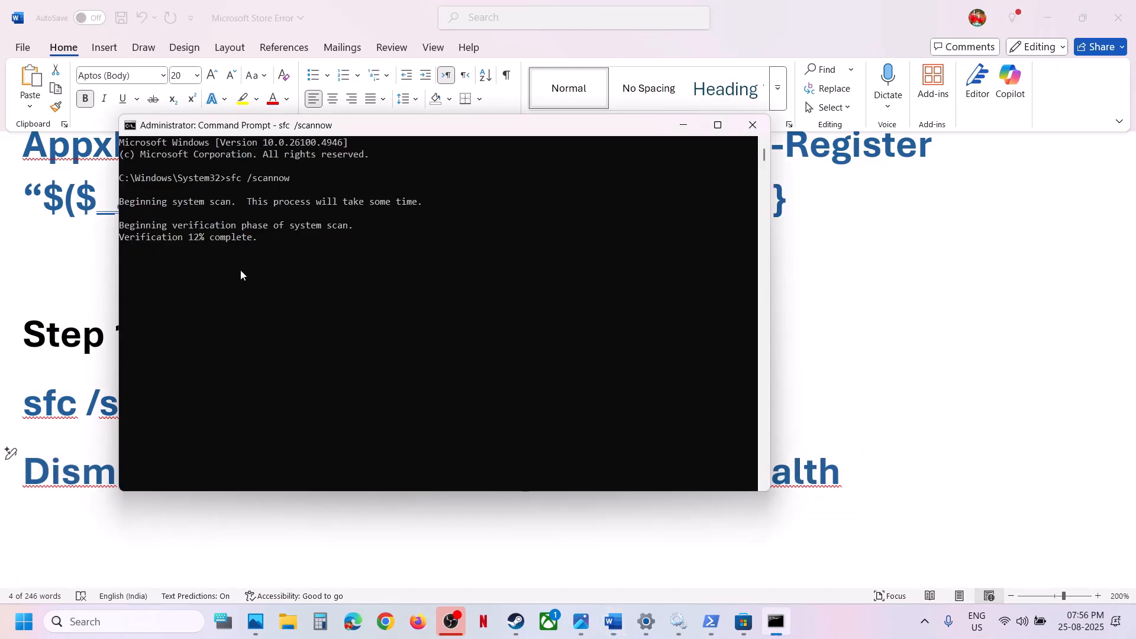
key(alt+Tab)
scroll(184, 487, down, 5)
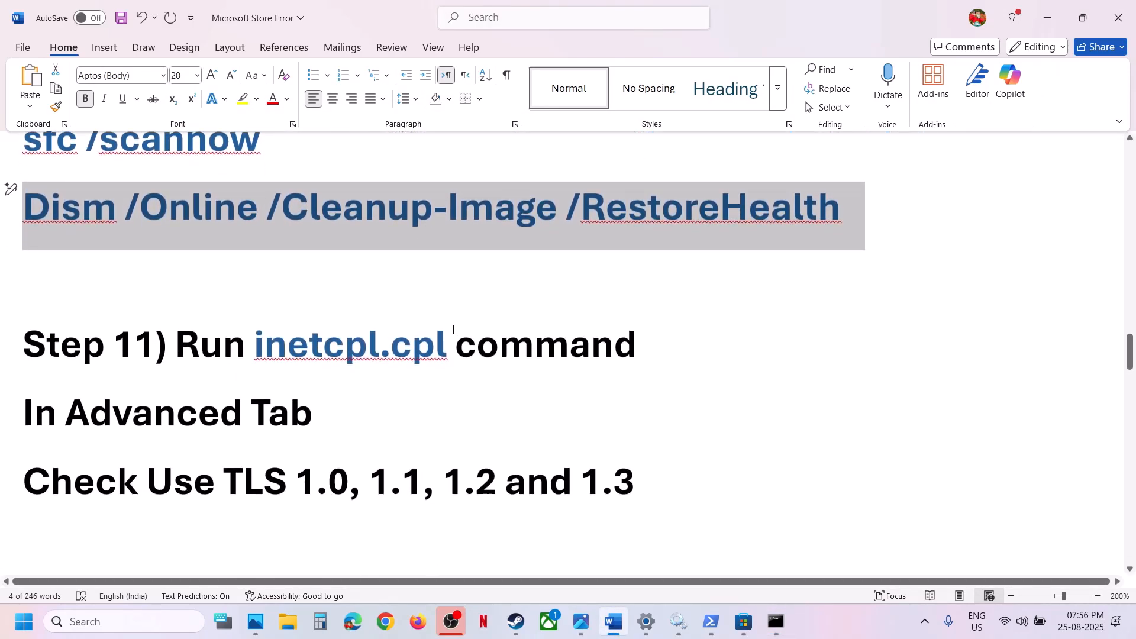
drag(453, 333, 281, 345)
key(ctrl+c)
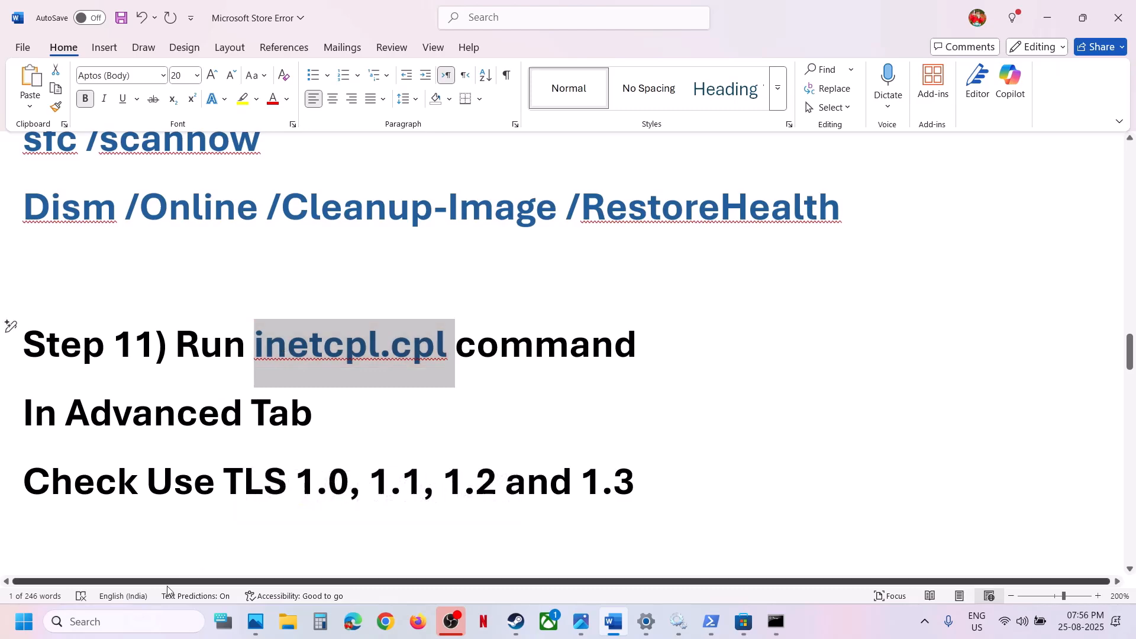
click(129, 622)
key(ctrl+v)
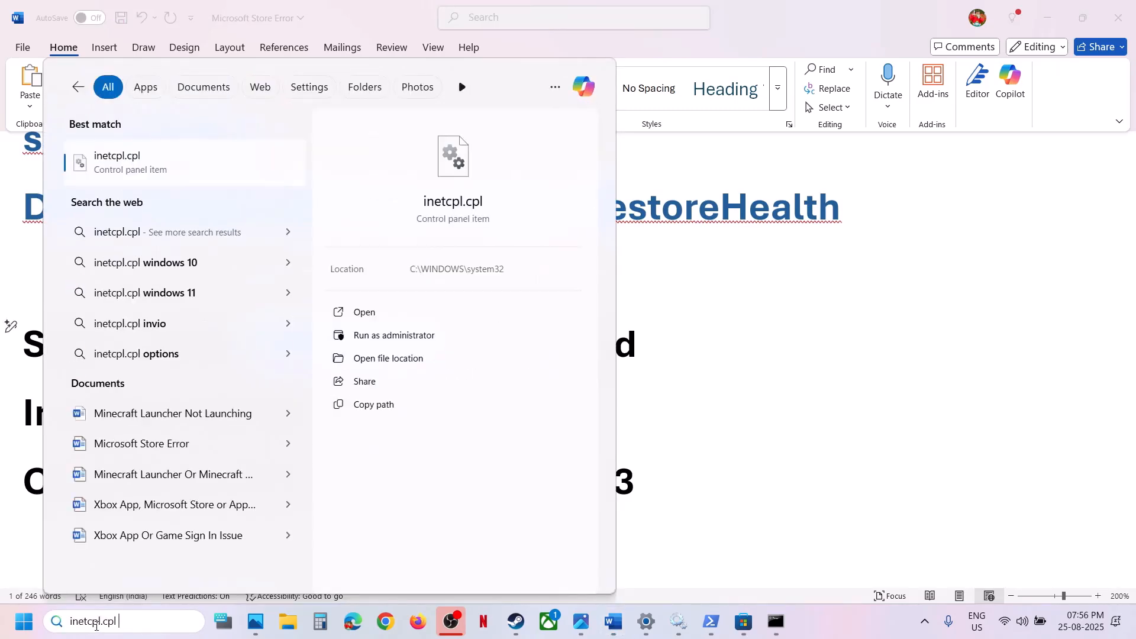
click(149, 170)
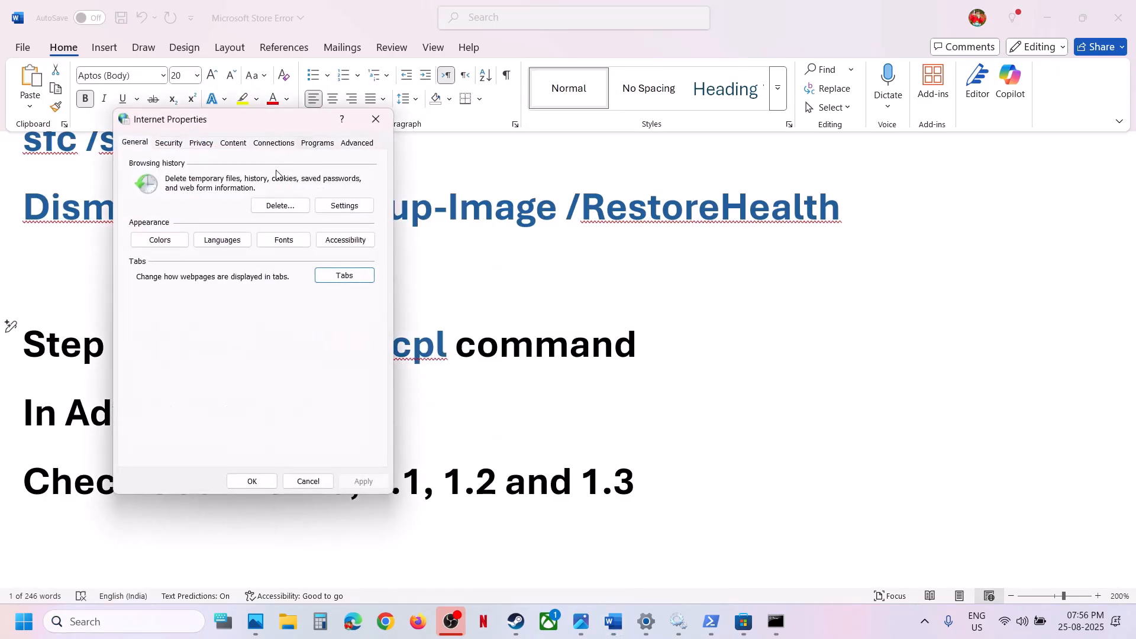
Make sure Use TLS 1.0, 1.1, 1.2 and 1.3 are enabled in the advanced Internet Properties and accept the settings
click(349, 143)
scroll(274, 324, down, 15)
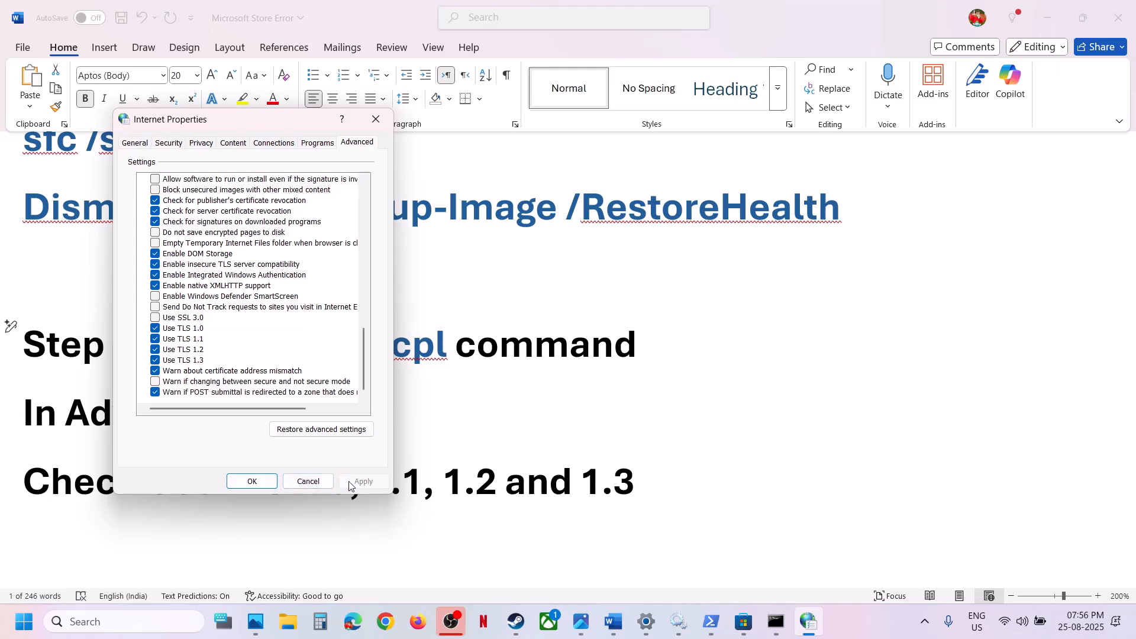
click(252, 481)
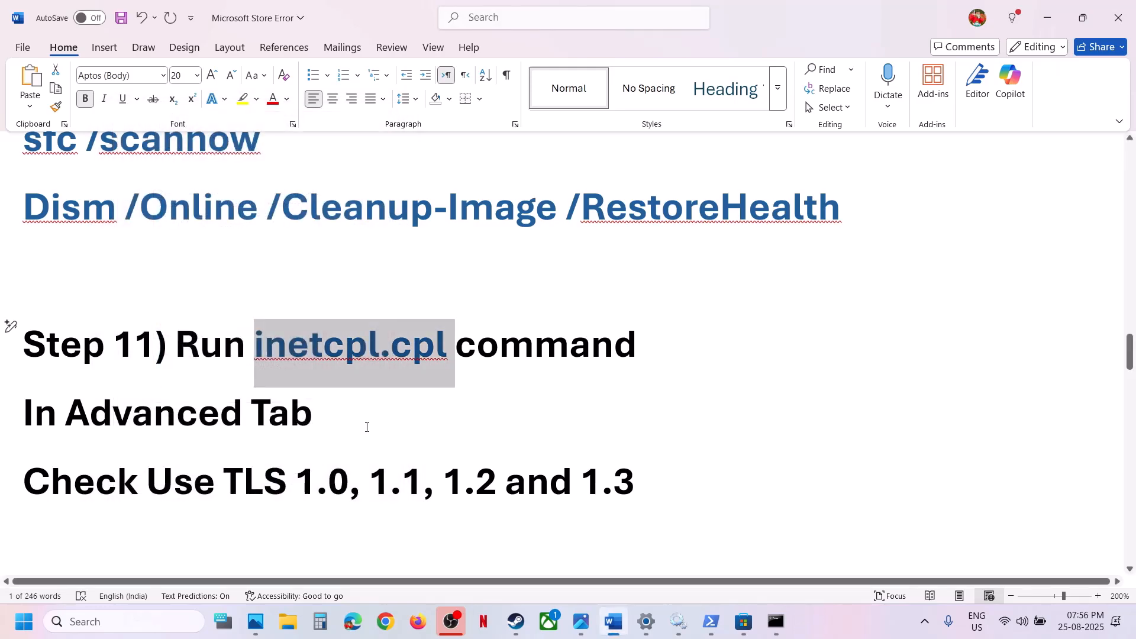
Read Step 12 in the Word notes, switch to Settings and check for updates in Windows Update
scroll(367, 427, down, 3)
scroll(366, 427, up, 1)
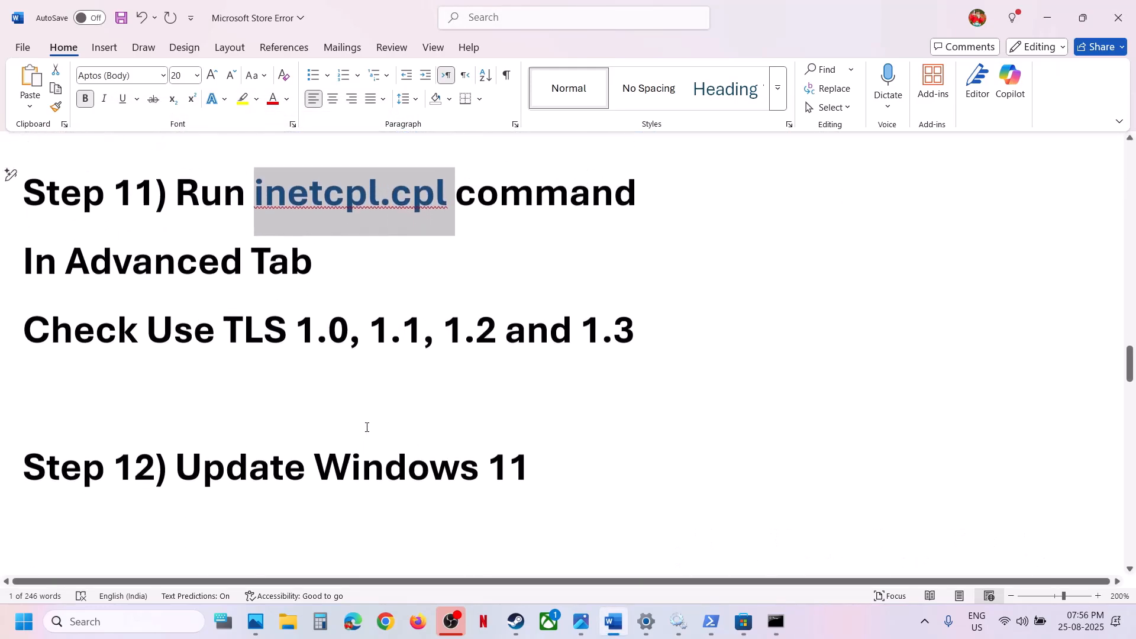
key(alt+Tab)
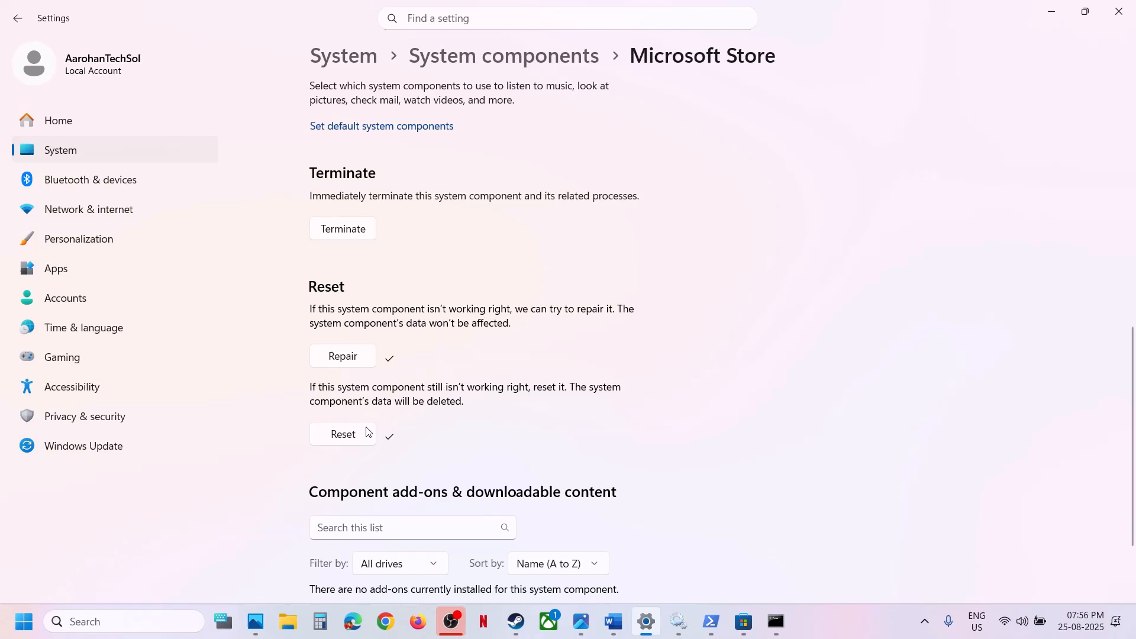
click(119, 449)
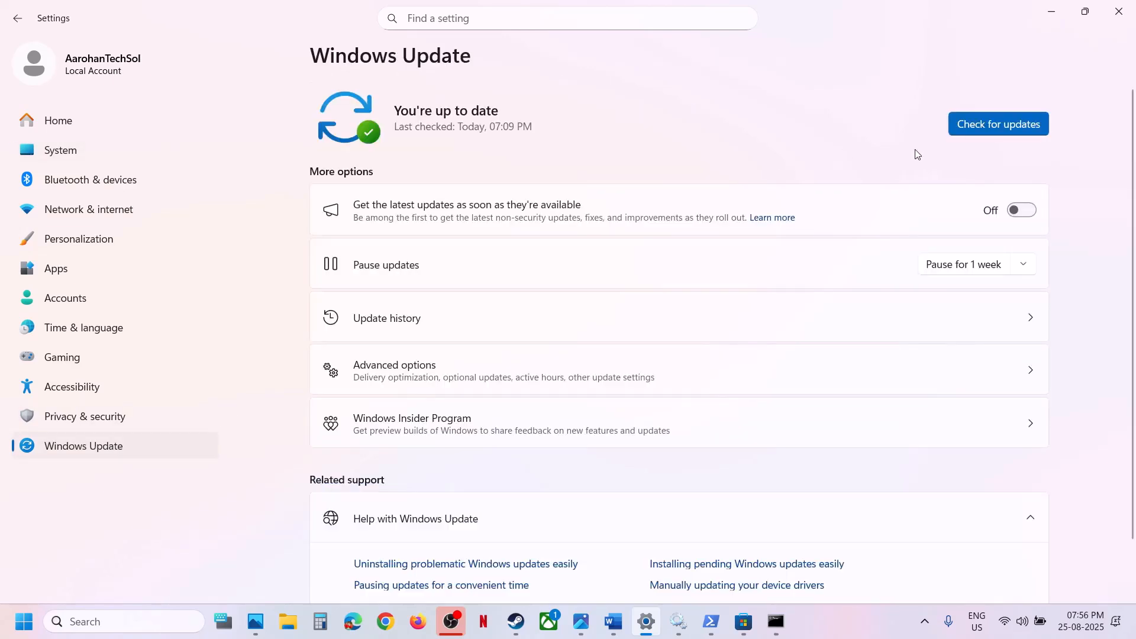
click(1004, 130)
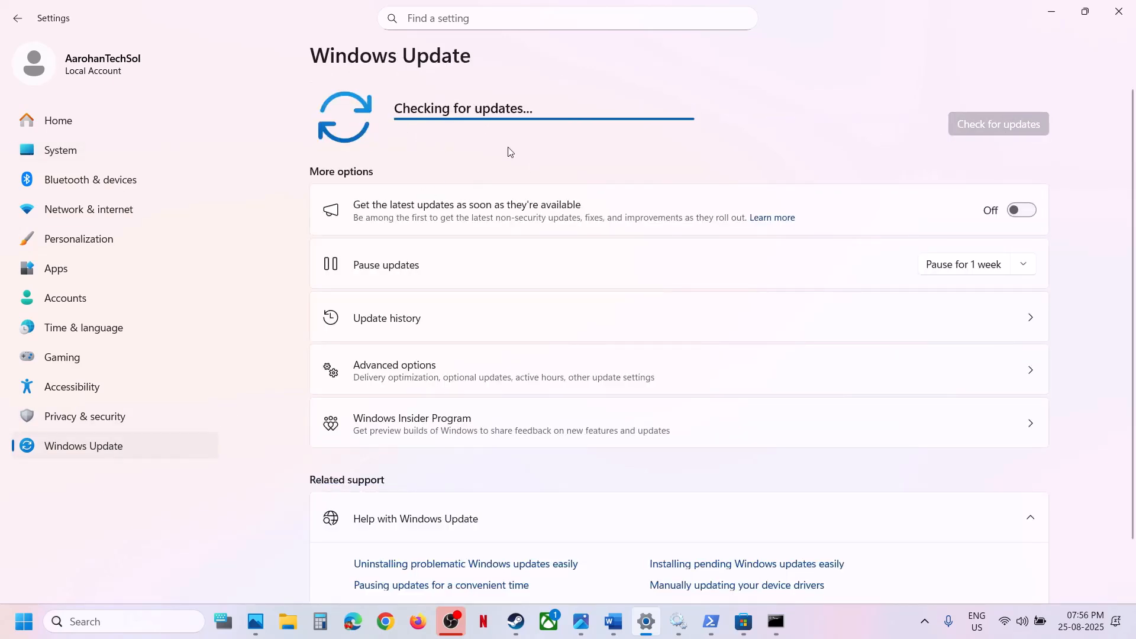
Display the computer's restart option without restarting, and switch back to Word to read Step 13 of the notes
click(24, 621)
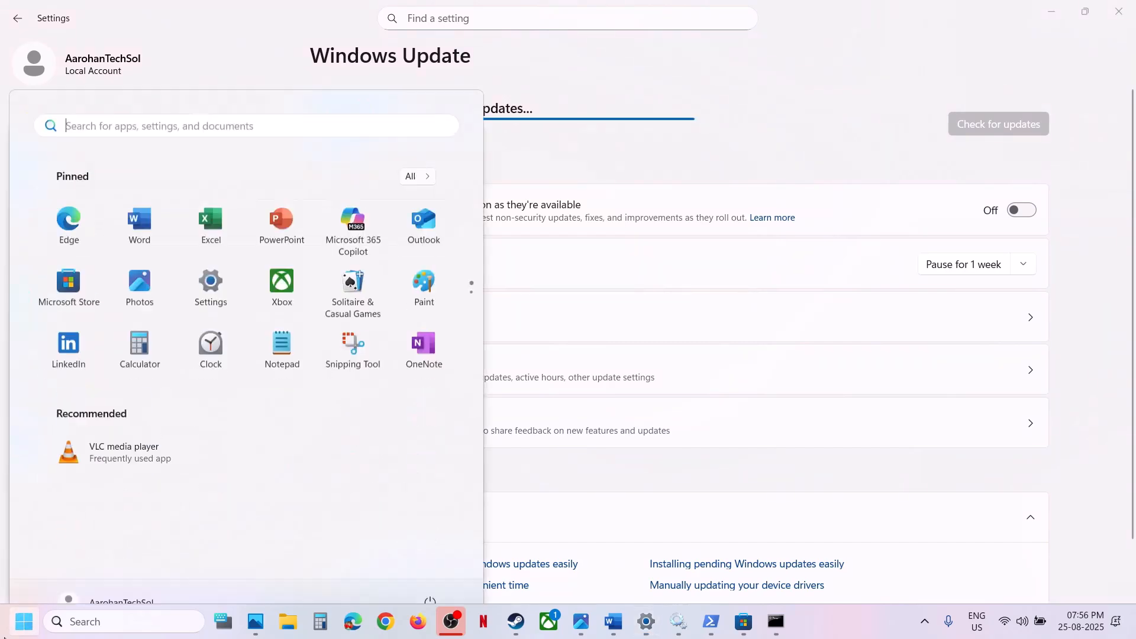
click(430, 571)
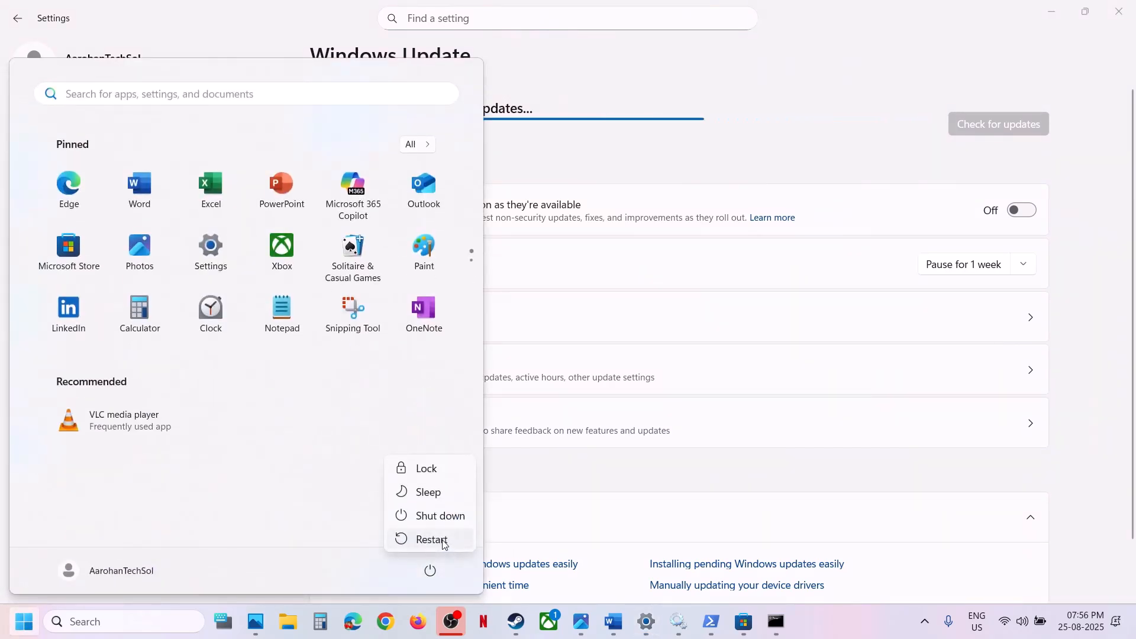
click(614, 623)
scroll(530, 408, down, 5)
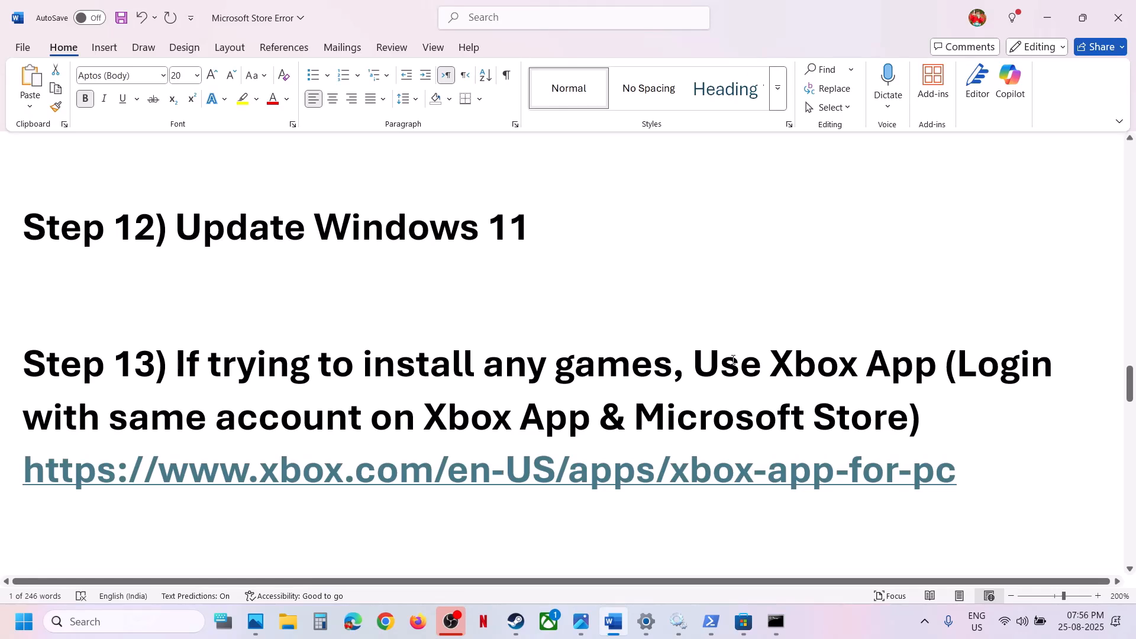
Find the Xbox app through Windows search and open it
click(135, 623)
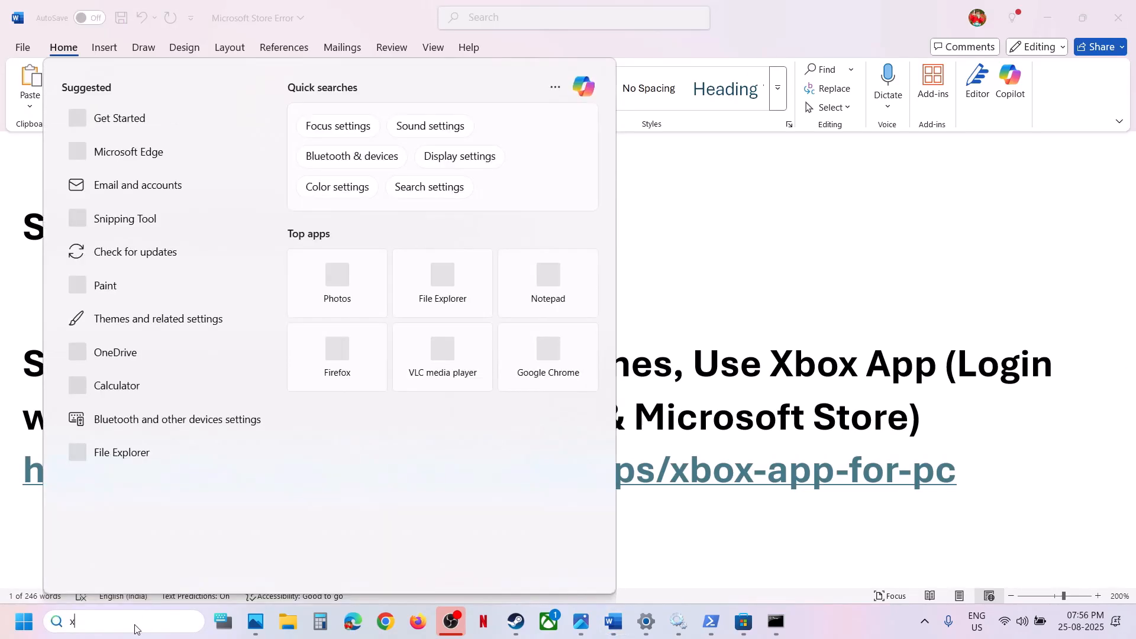
text(xbox)
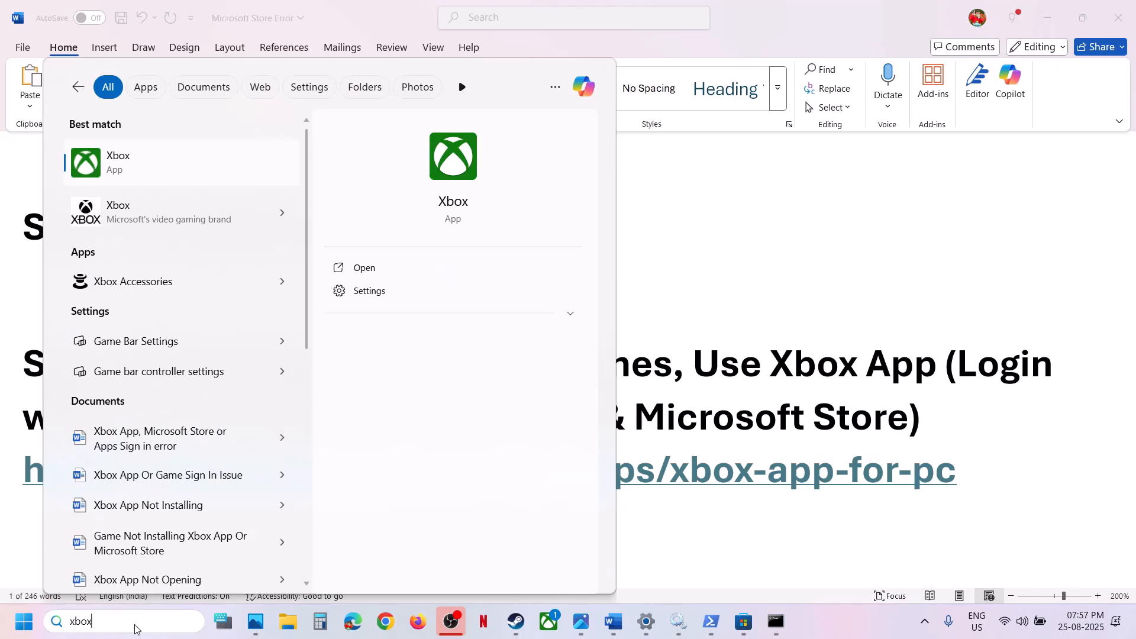
key(Return)
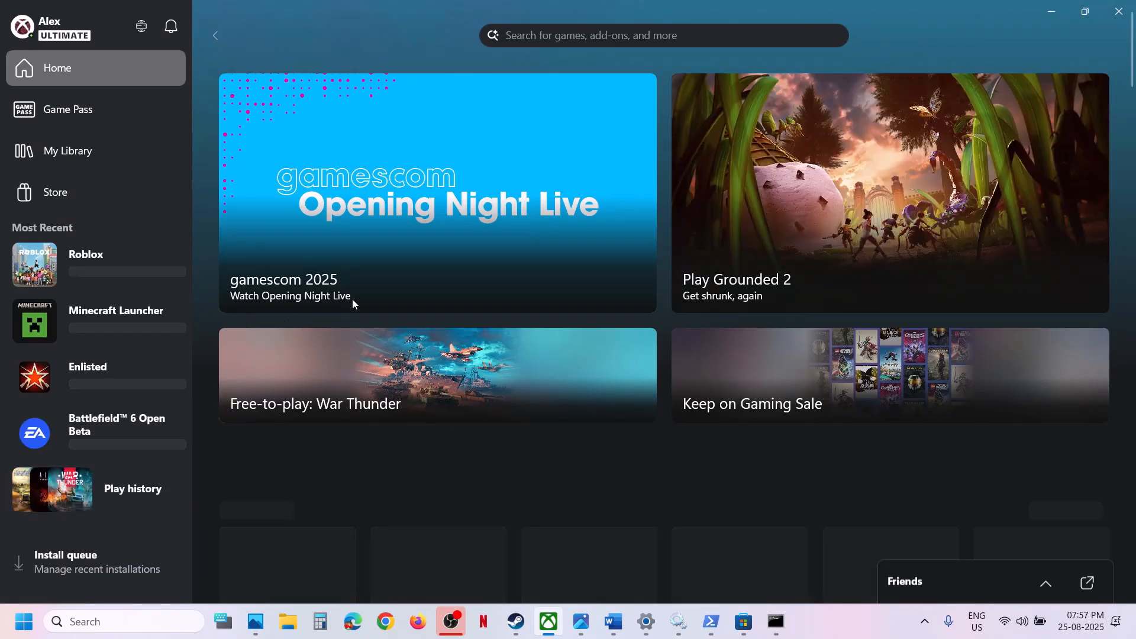
Copy the xbox-app-for-pc link from Step 13 of the Word notes and open it in Chrome
click(615, 620)
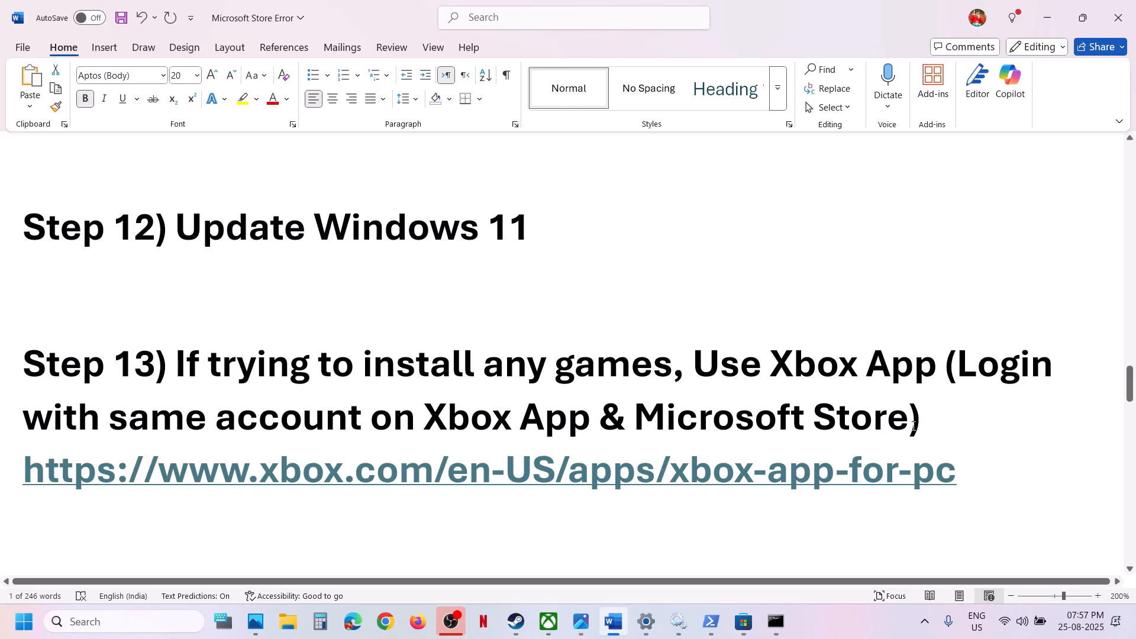
drag(963, 472, 29, 476)
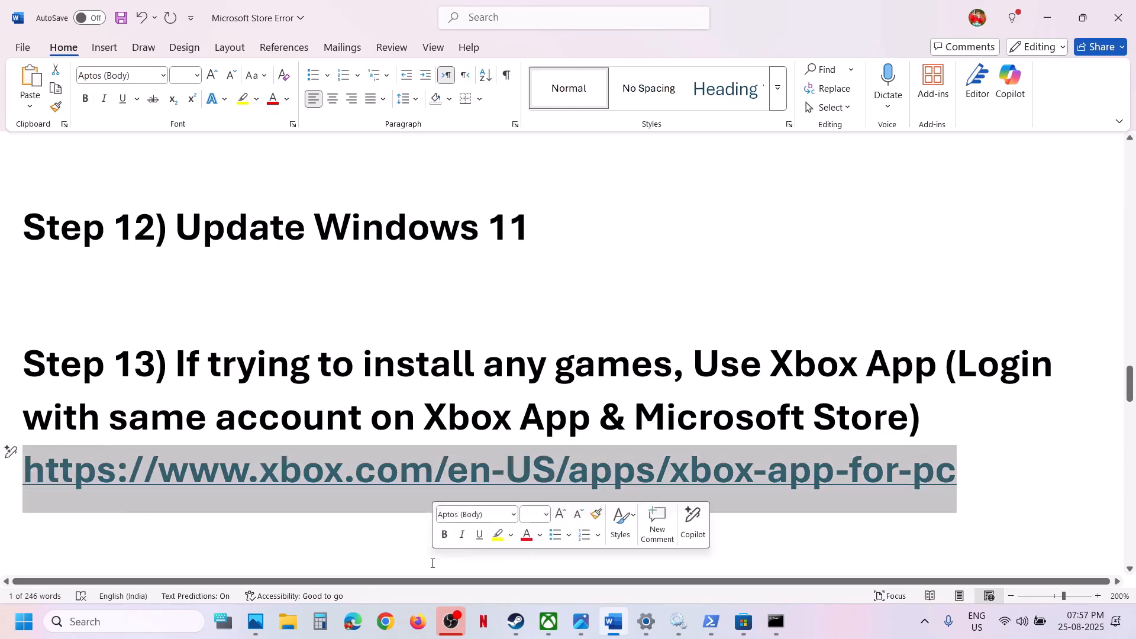
click(393, 620)
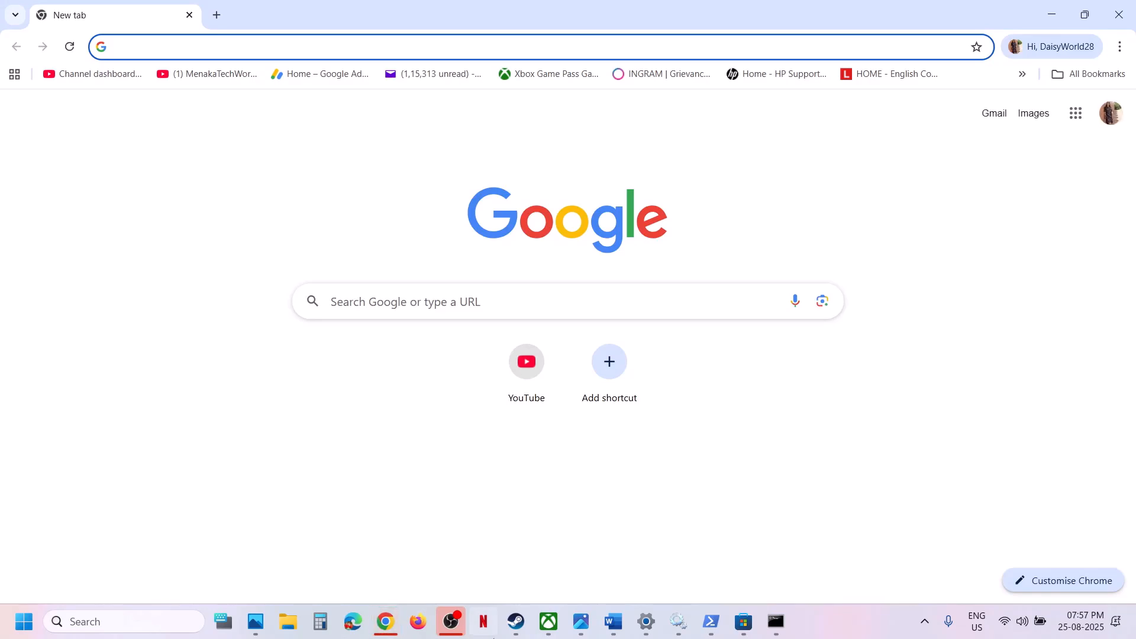
click(613, 621)
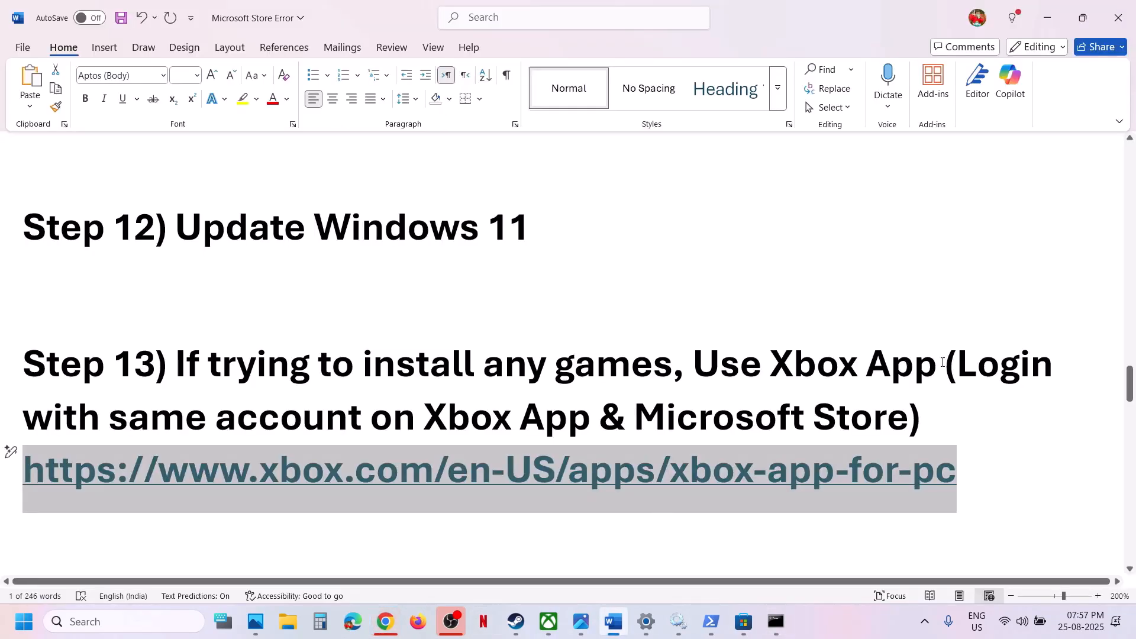
drag(943, 362, 796, 364)
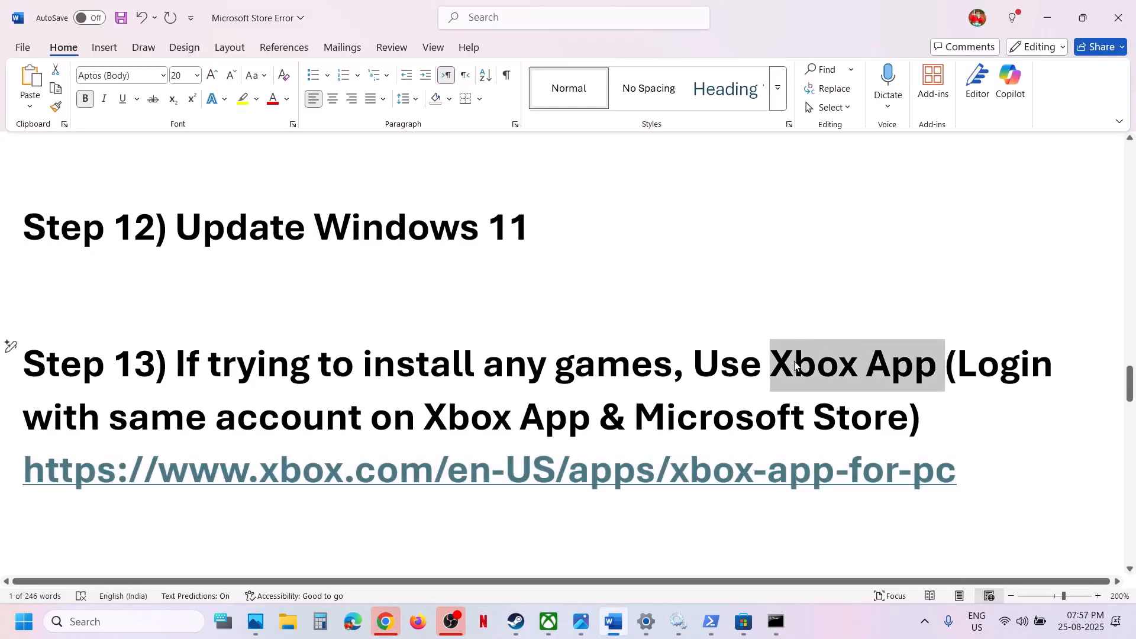
click(383, 621)
key(ctrl+v)
key(Return)
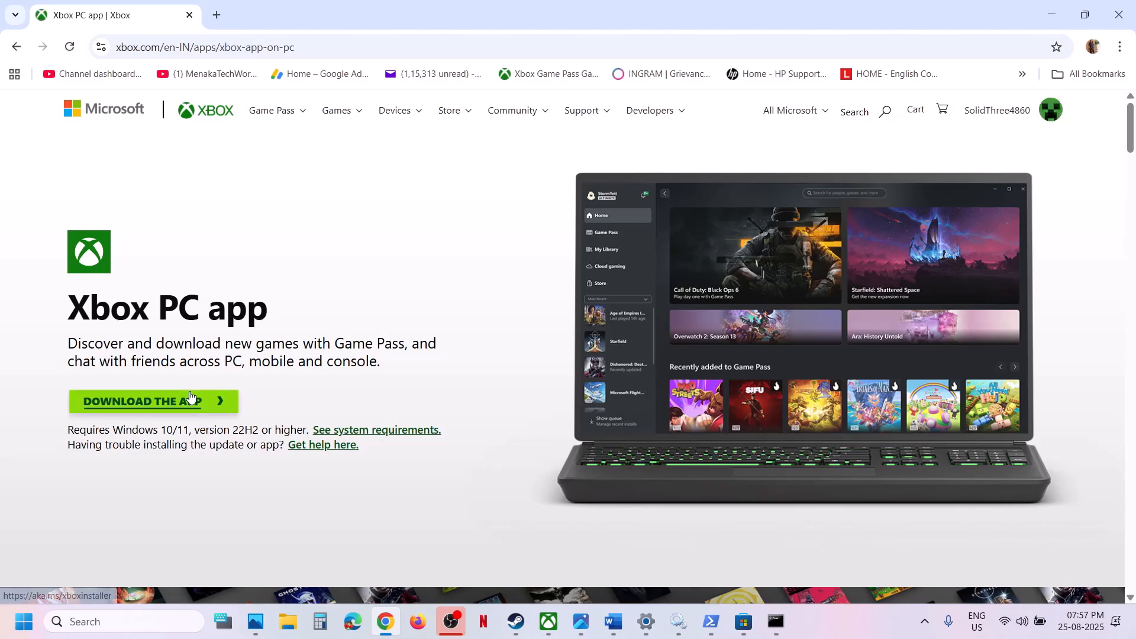
Download XboxInstaller.exe from the Xbox PC app page and run it
click(190, 399)
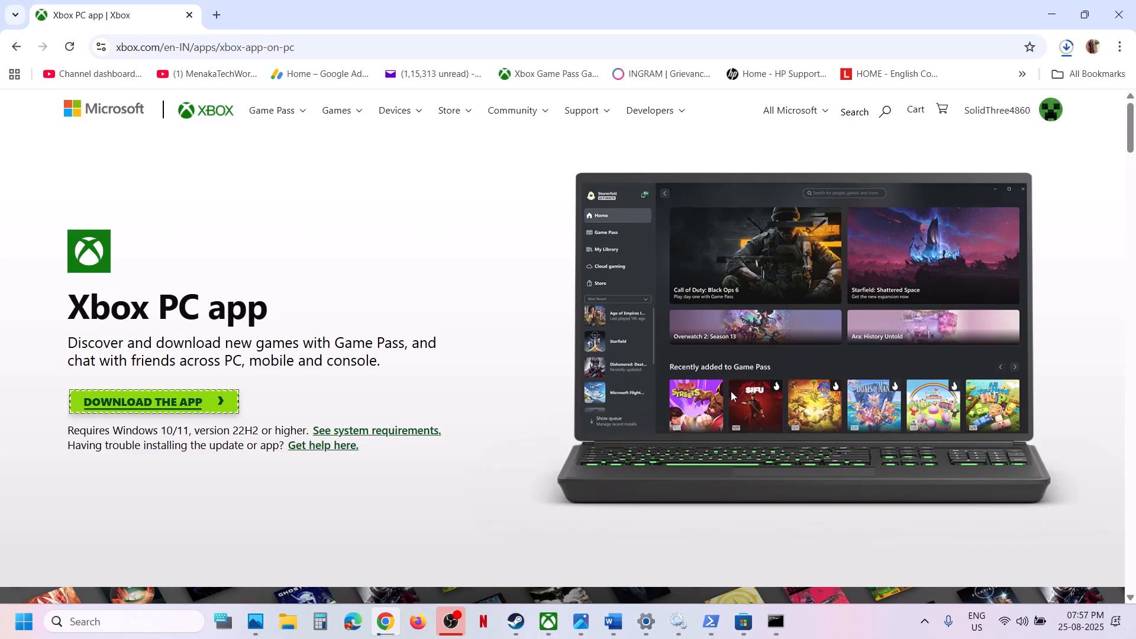
click(541, 618)
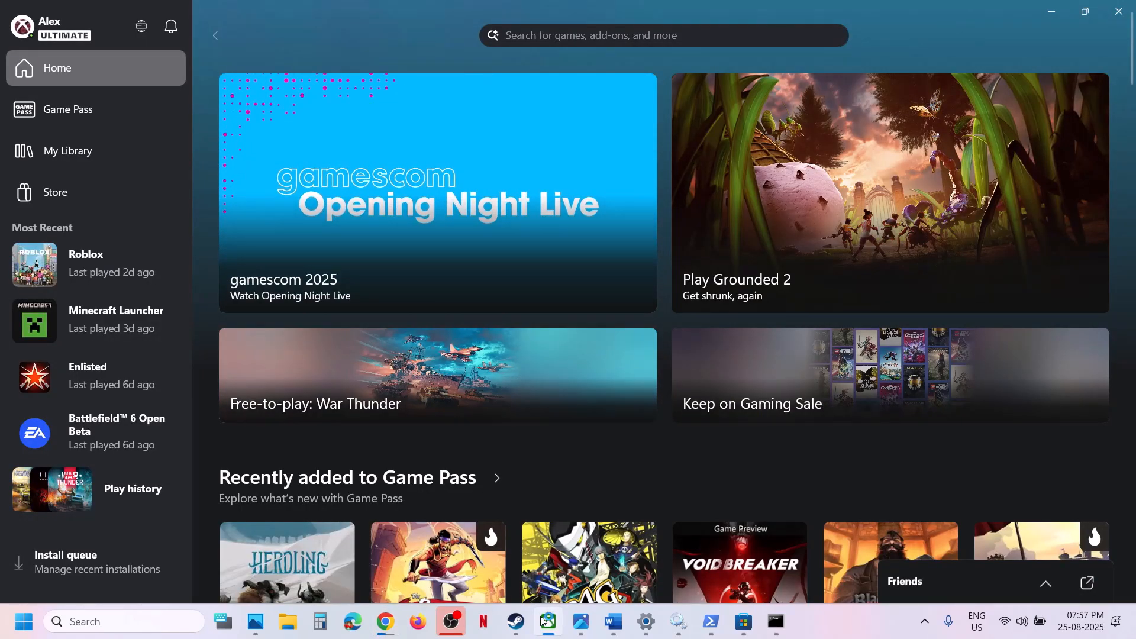
click(541, 619)
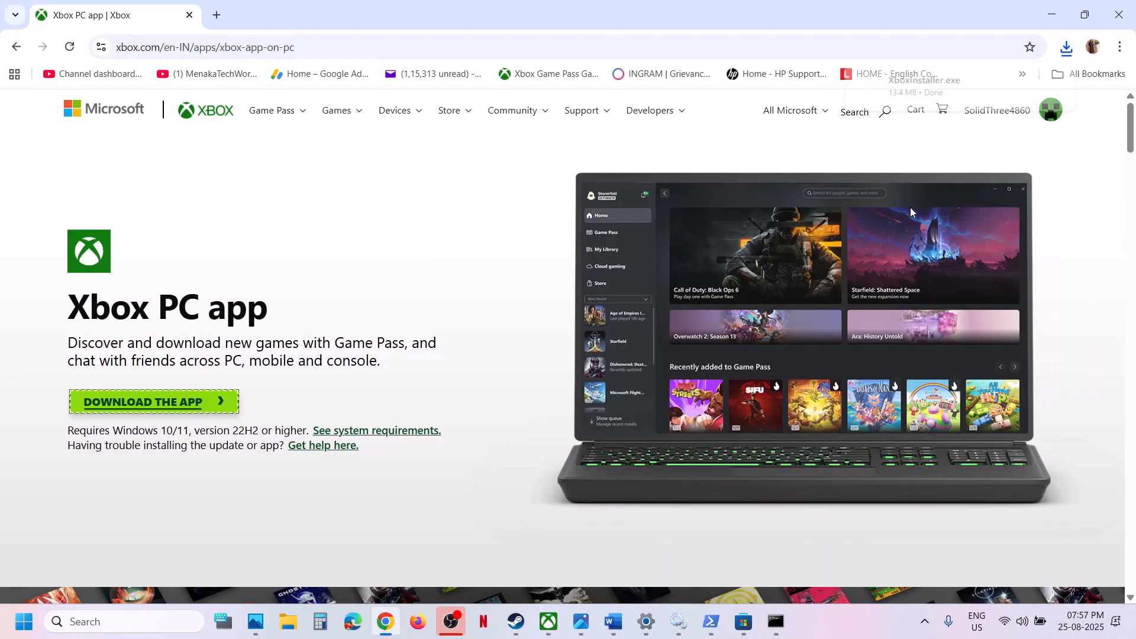
click(952, 98)
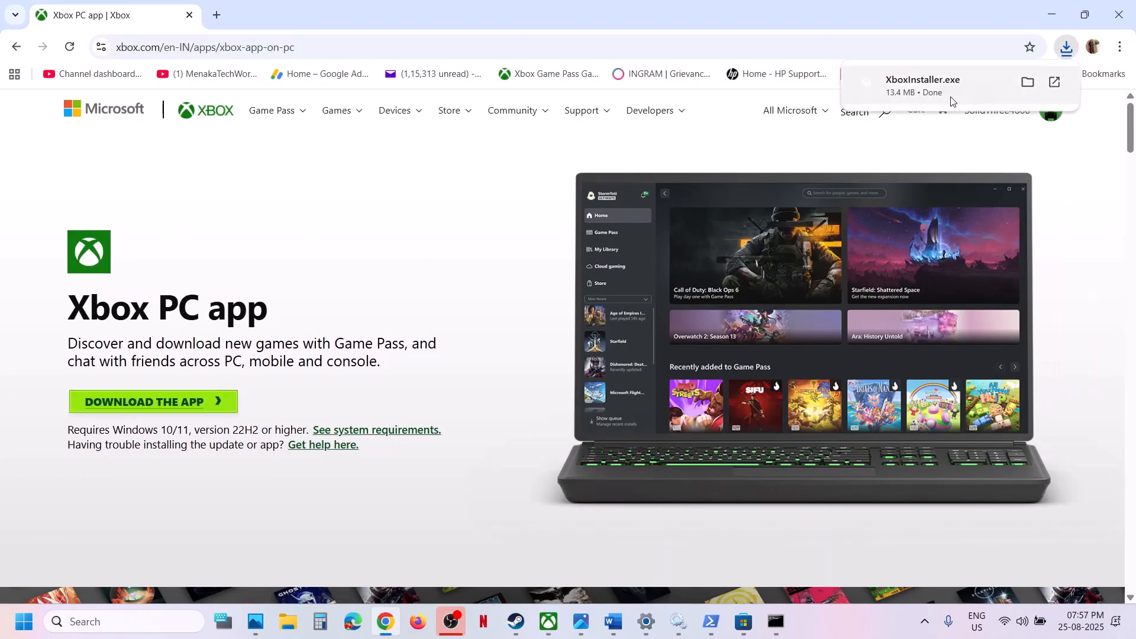
click(515, 279)
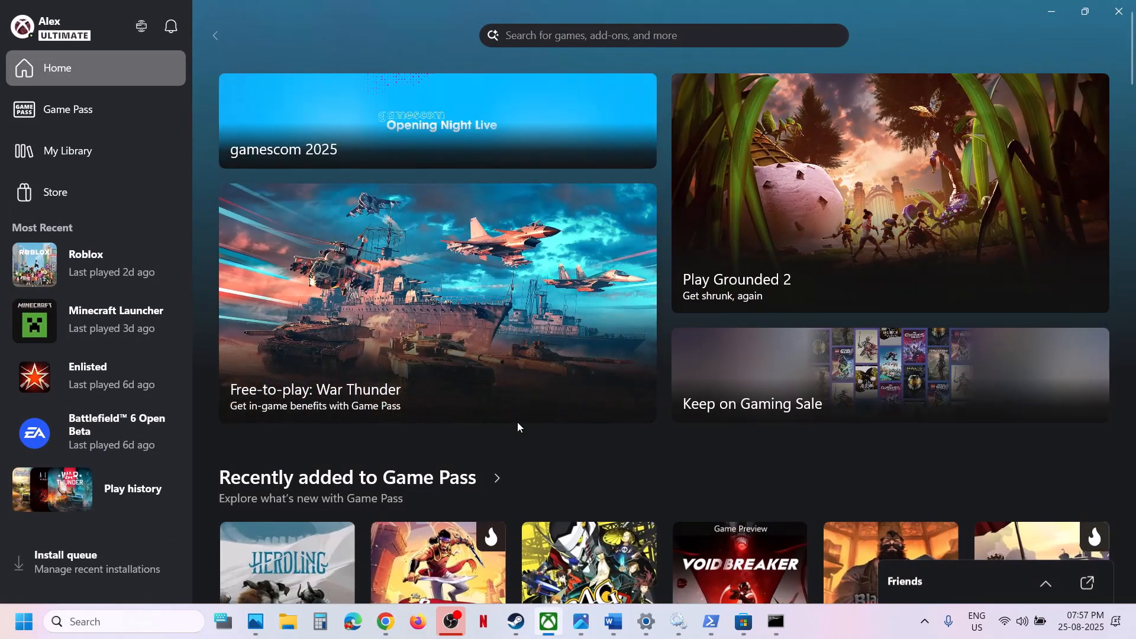
Copy the Xbox identity provider link from Step 14 of the Word notes and open it in a new Chrome tab
click(612, 622)
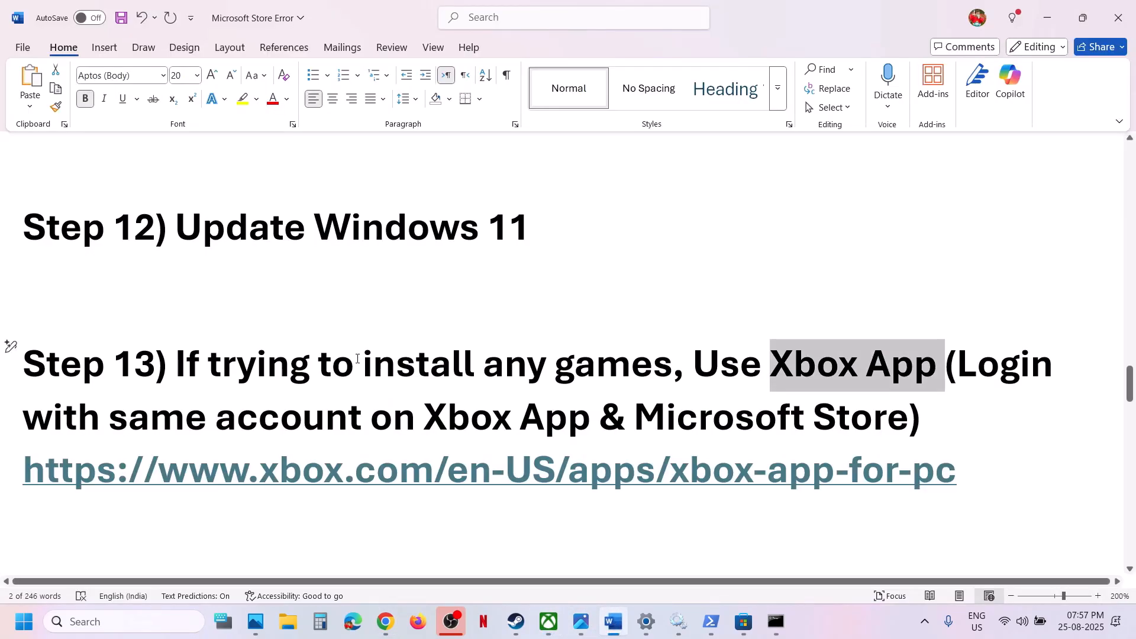
scroll(357, 359, down, 5)
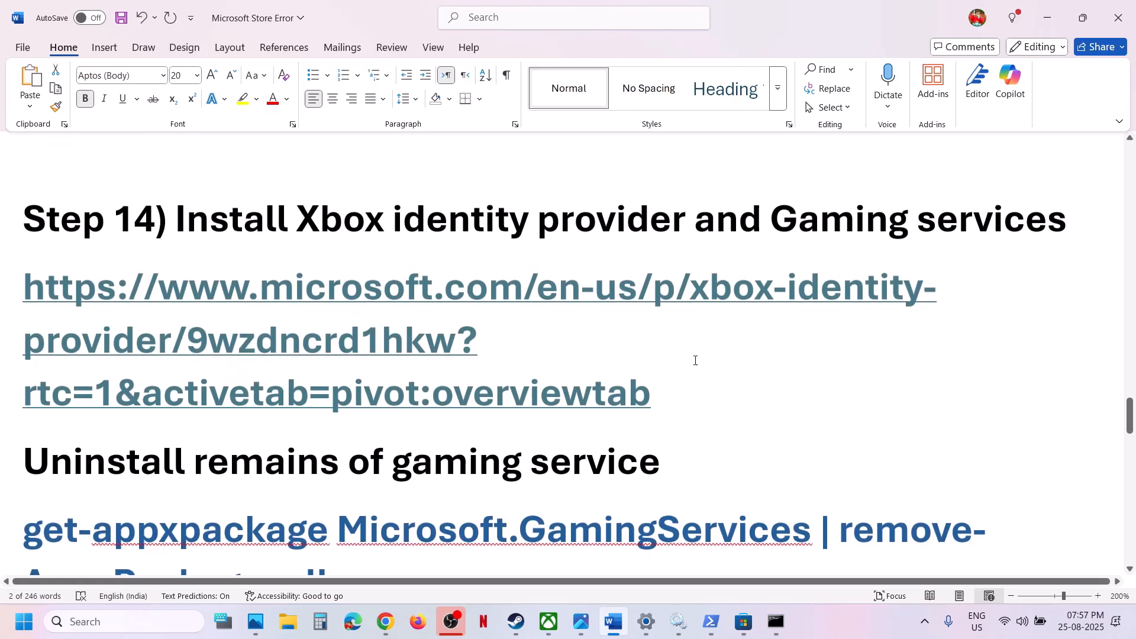
double_click(11, 374)
key(ctrl+c)
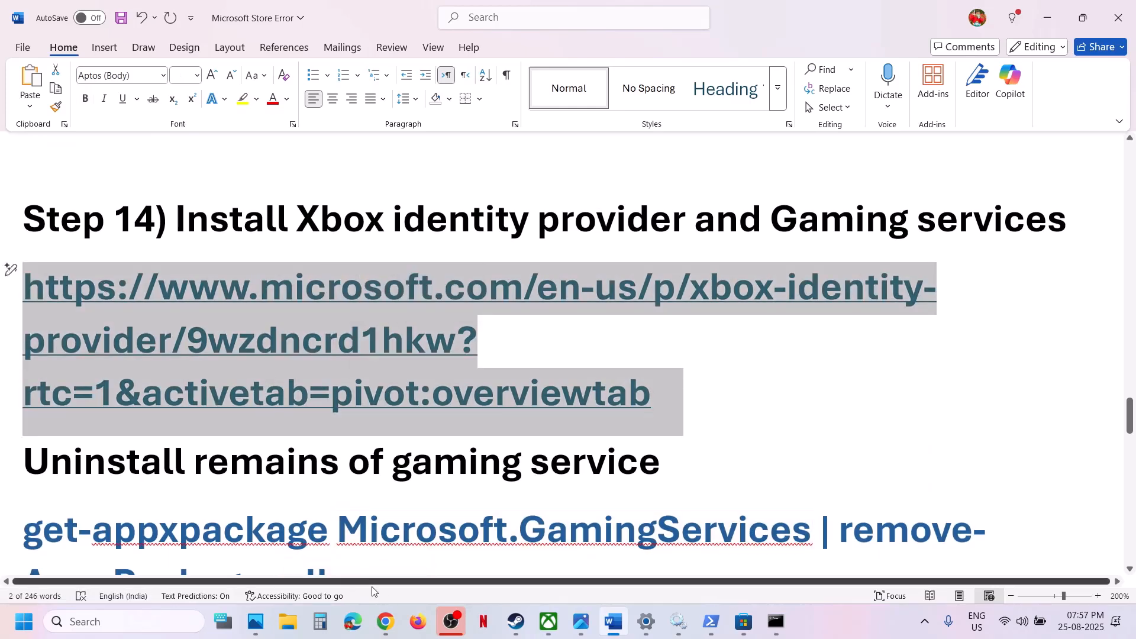
click(385, 622)
click(218, 20)
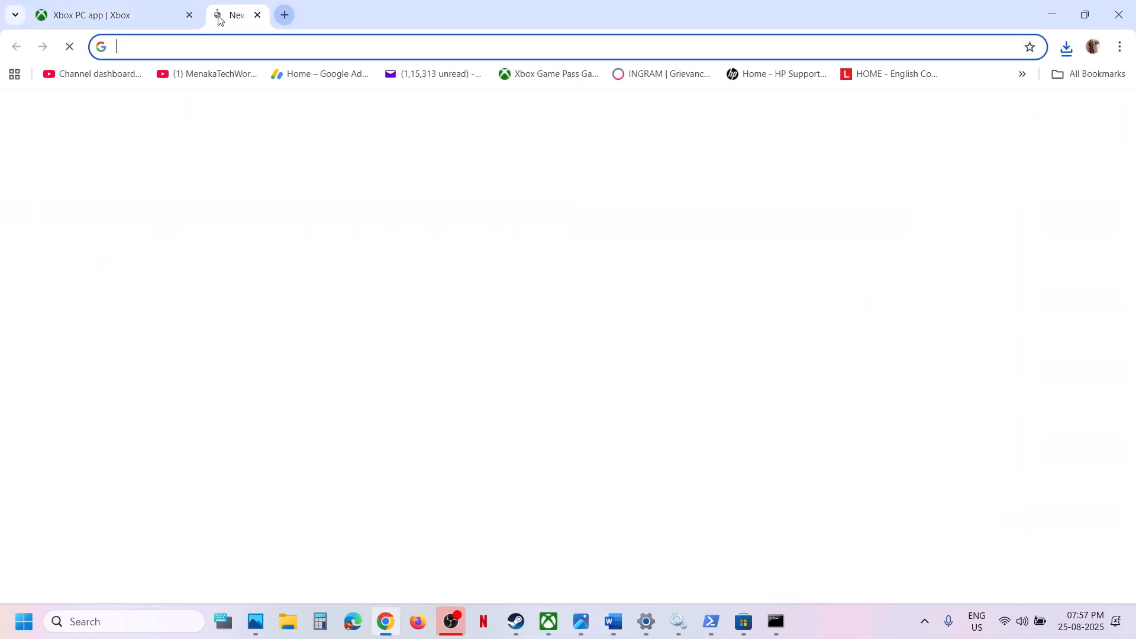
key(ctrl+v)
key(Return)
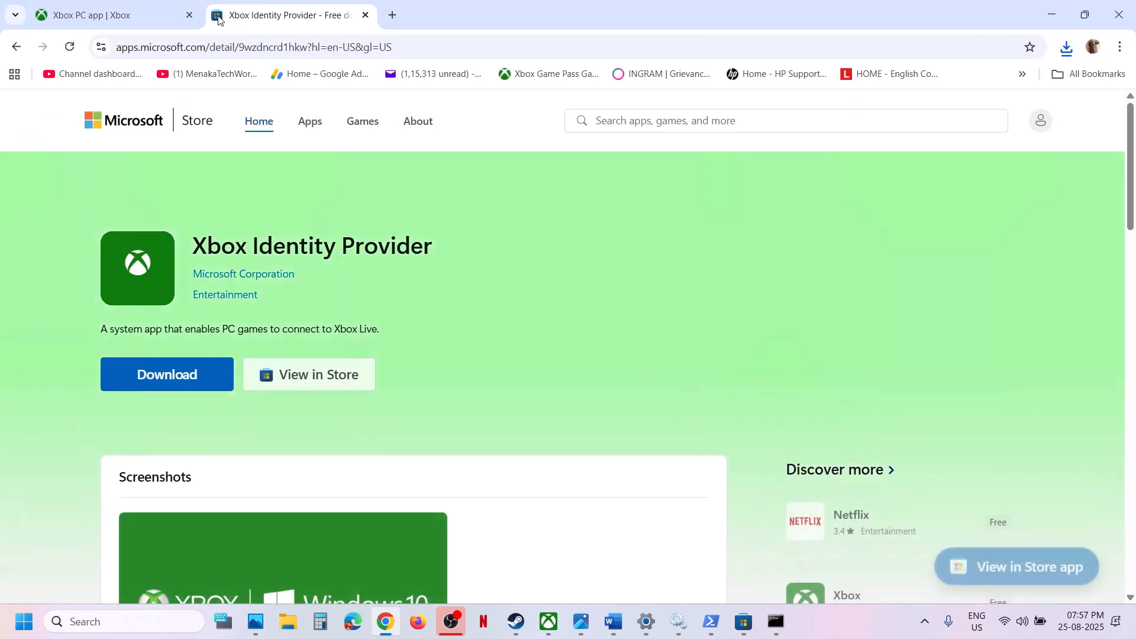
Download Xbox Identity Provider and allow the site to open its page in Microsoft Store
click(149, 373)
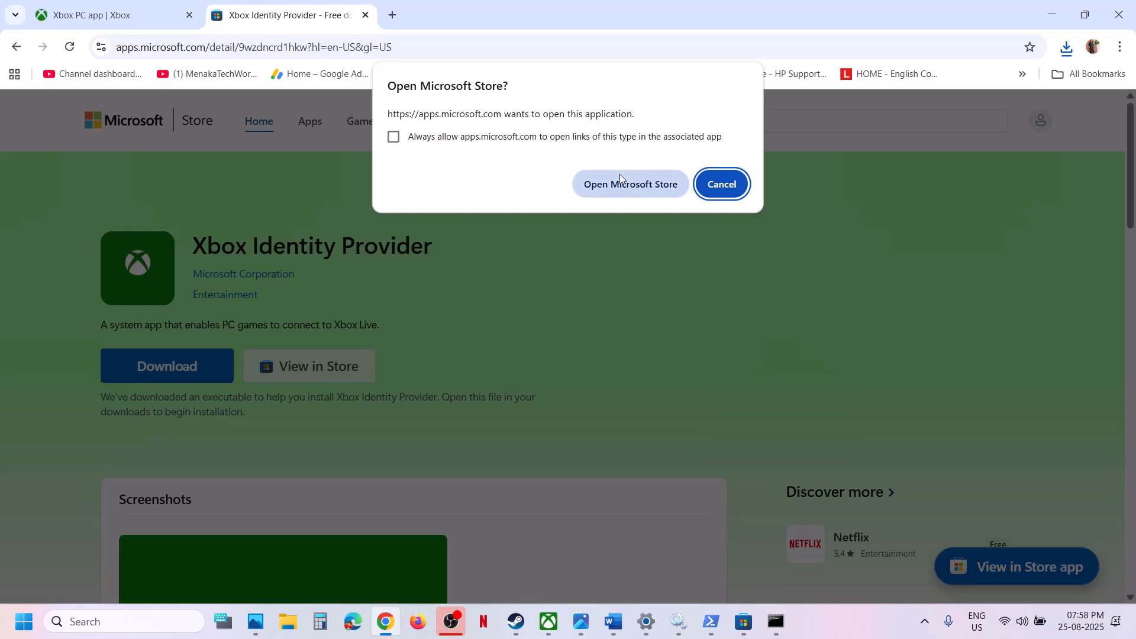
click(620, 177)
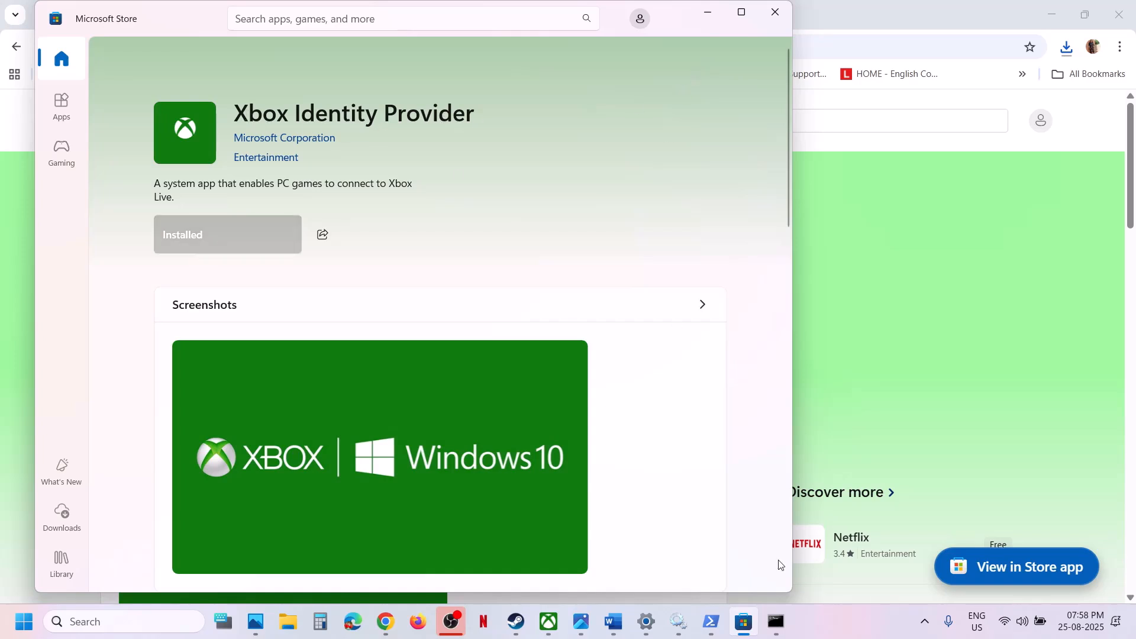
Review Step 14 in the Word notes, switch to the Xbox app and open its Gaming Services Repair Tool
click(614, 621)
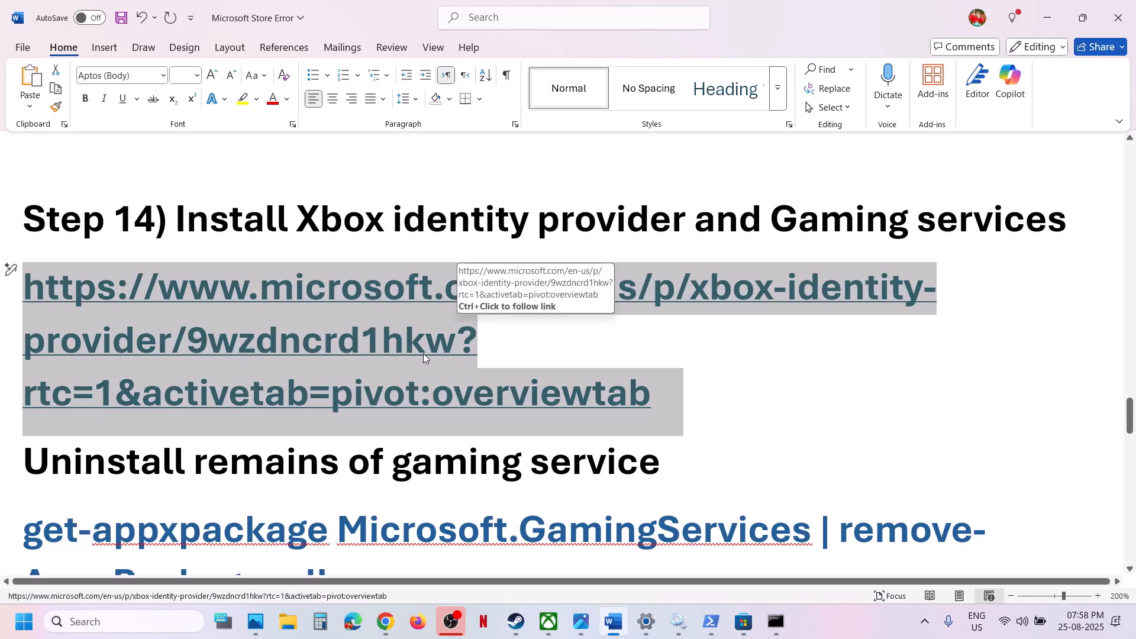
scroll(424, 353, down, 2)
scroll(423, 353, up, 1)
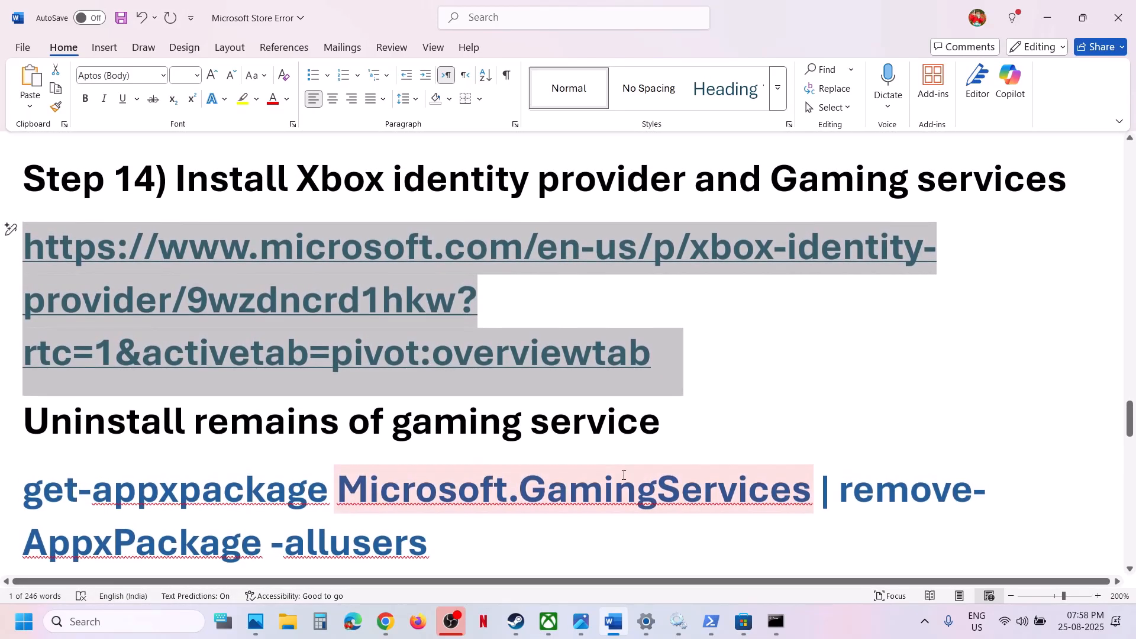
click(548, 621)
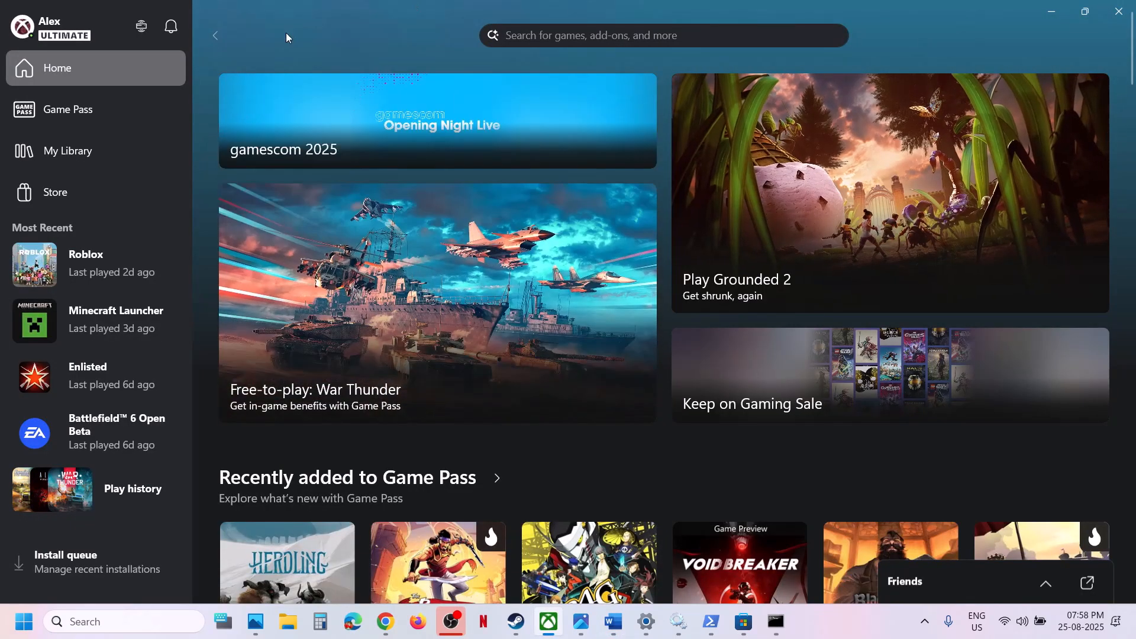
click(58, 28)
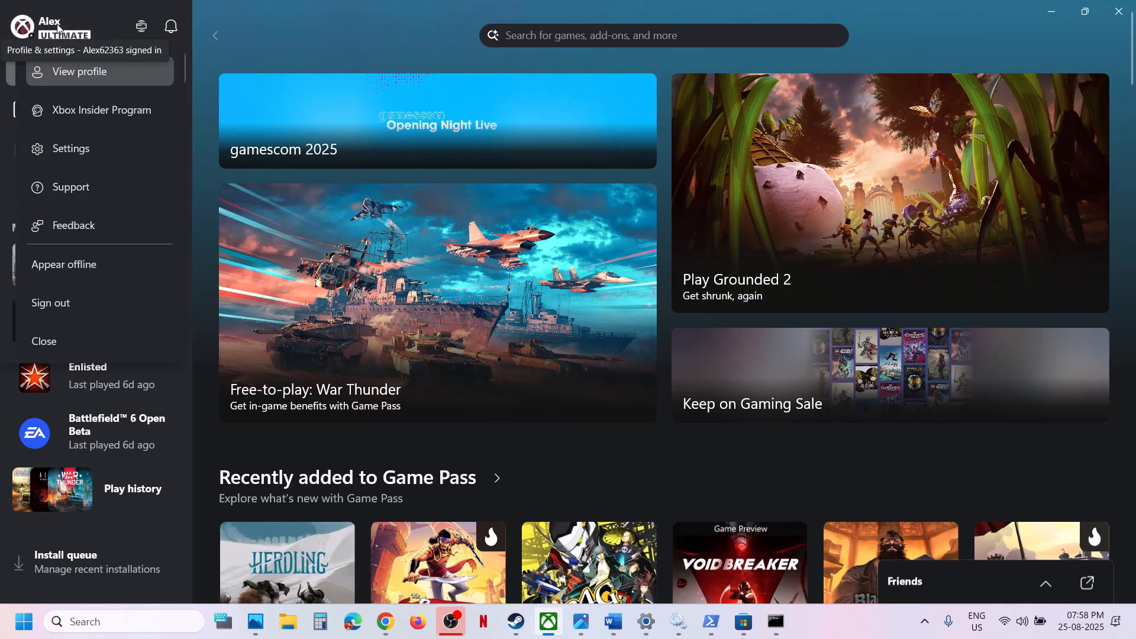
click(77, 191)
click(484, 254)
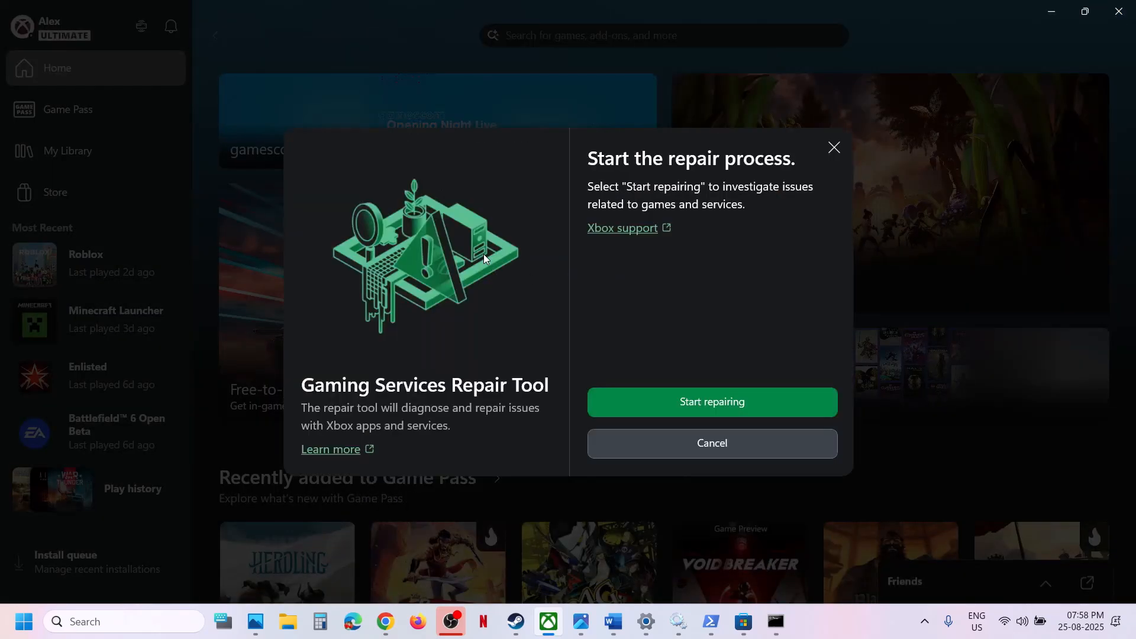
Run the Gaming Services repair with permission to change the device, and close the tool once the repair completes
click(714, 403)
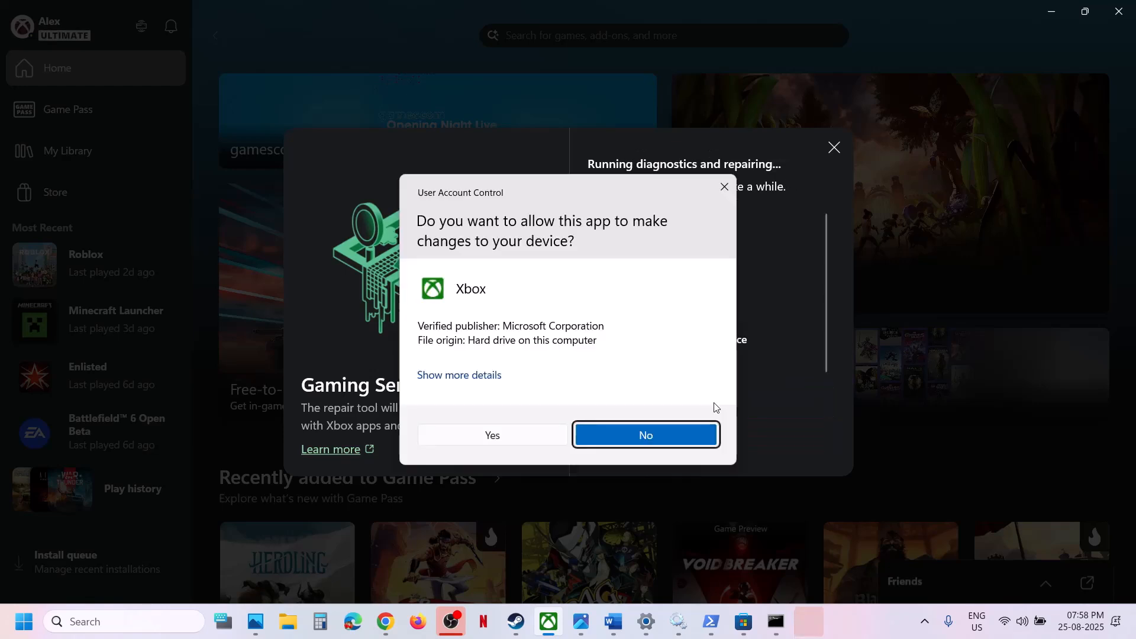
click(494, 438)
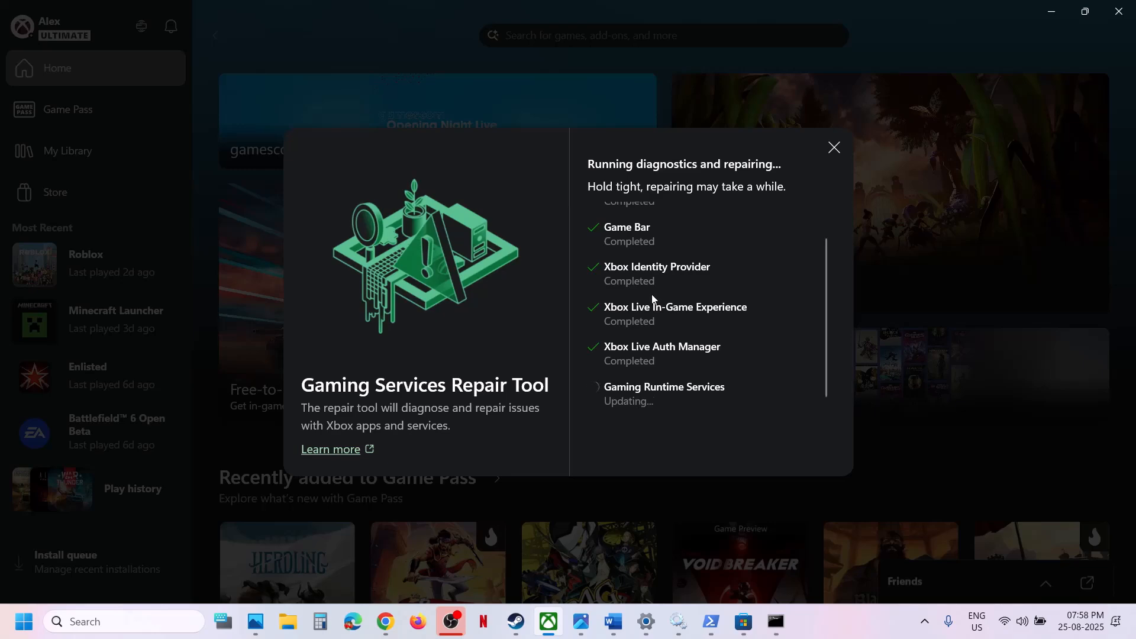
scroll(651, 289, down, 2)
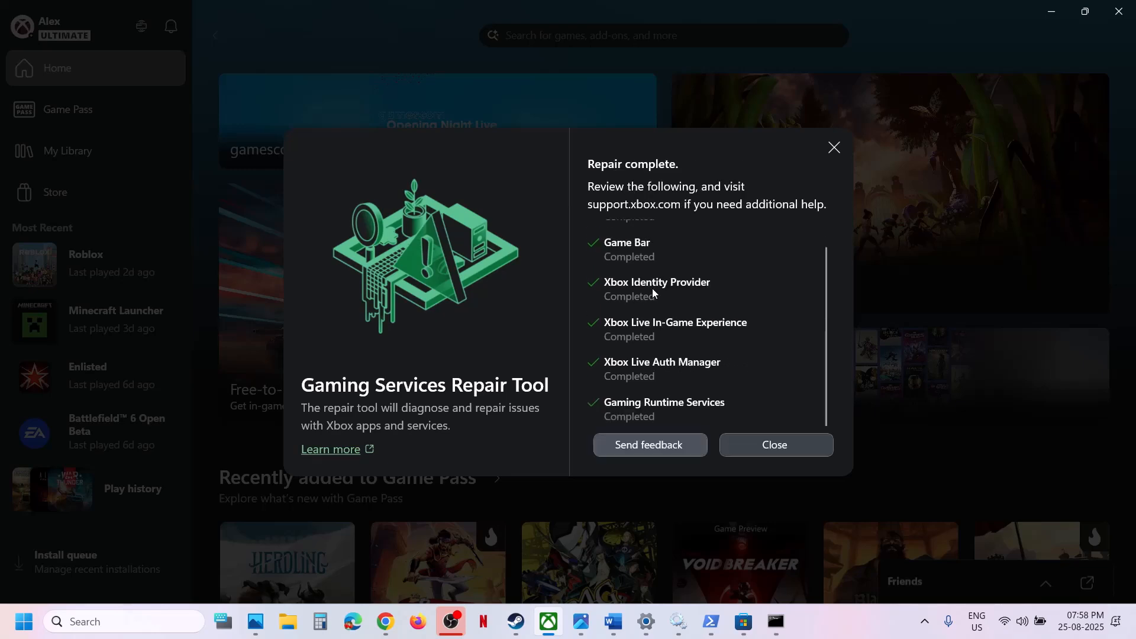
click(761, 448)
Switch to the Word notes and copy the get-appxpackage command for uninstalling the remains of Gaming Services
click(613, 621)
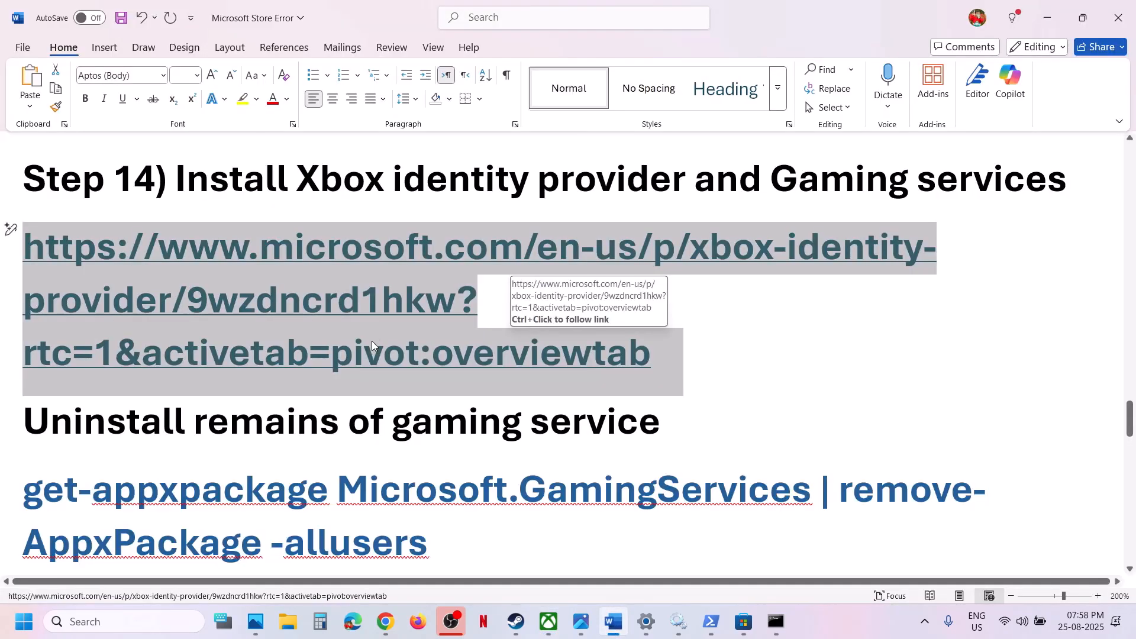
scroll(371, 341, down, 3)
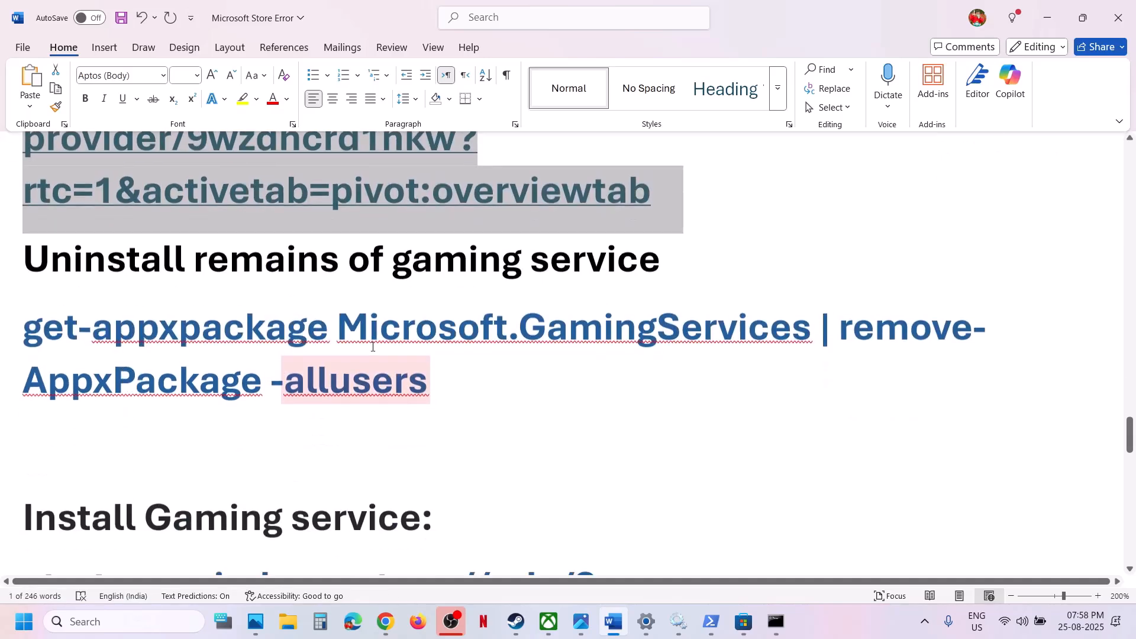
triple_click(438, 345)
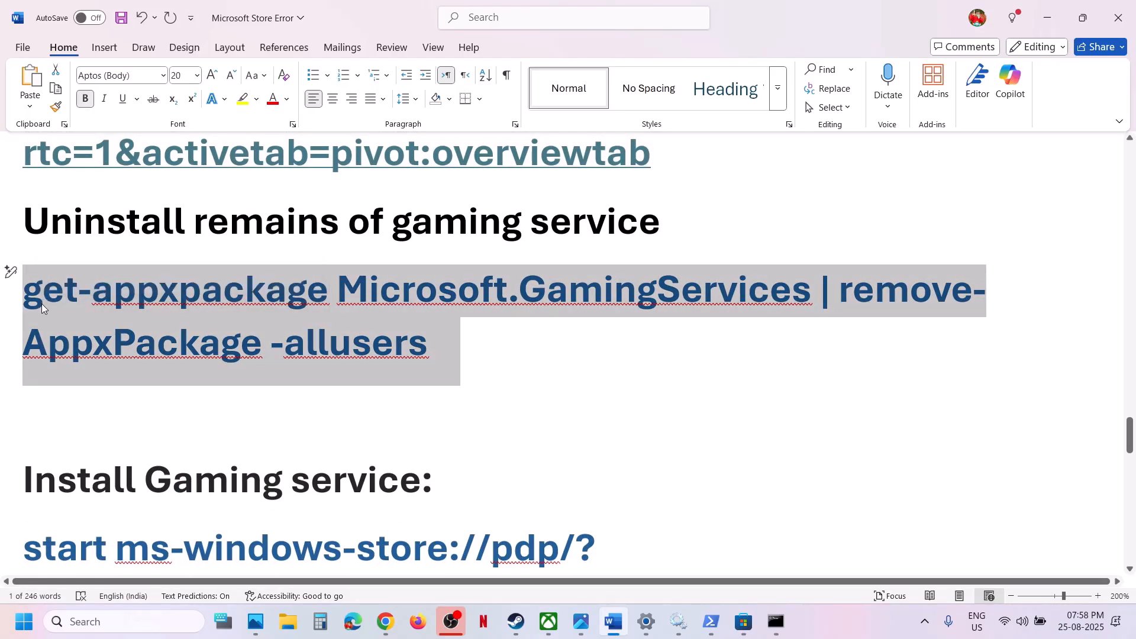
right_click(44, 288)
click(98, 364)
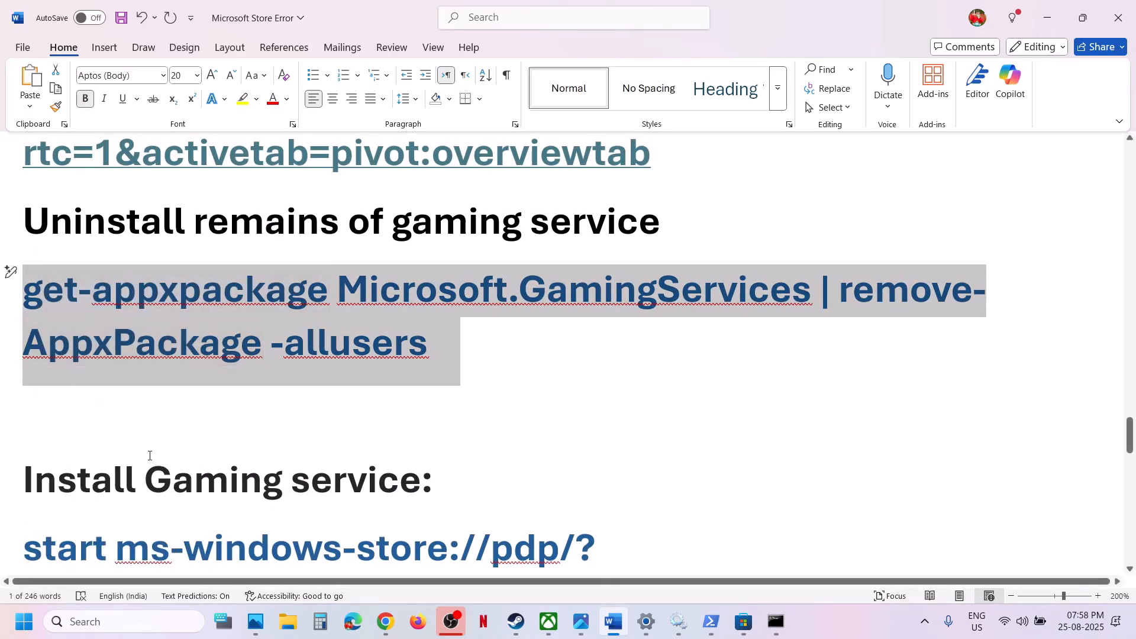
Search Windows for PowerShell, run Windows PowerShell as administrator and allow it to make changes to the device
click(99, 622)
text(powershell)
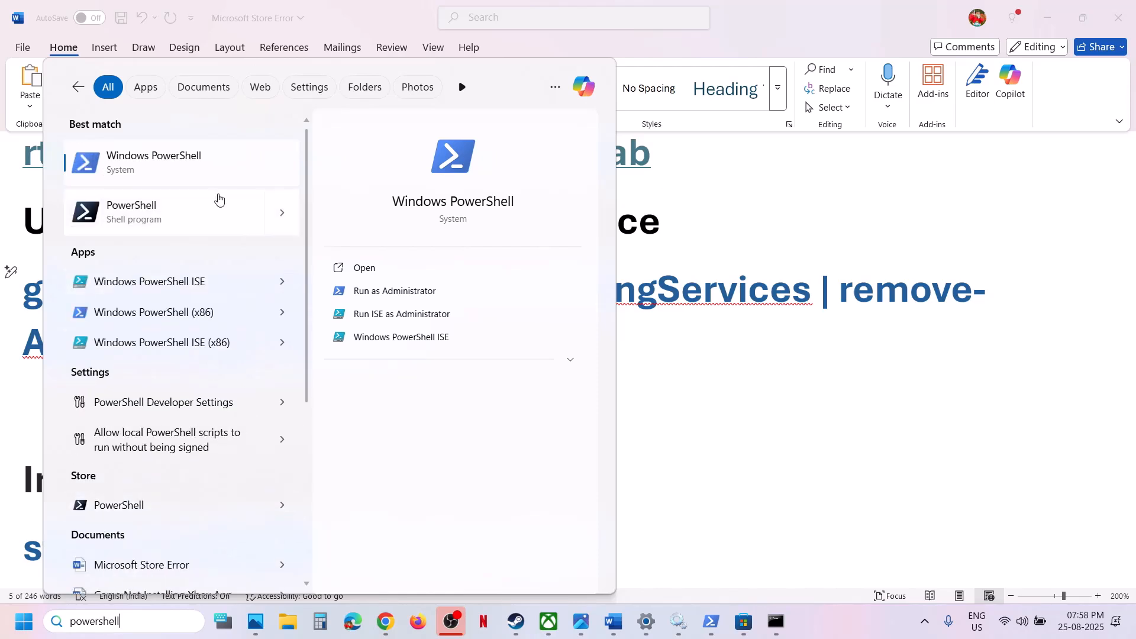
right_click(193, 169)
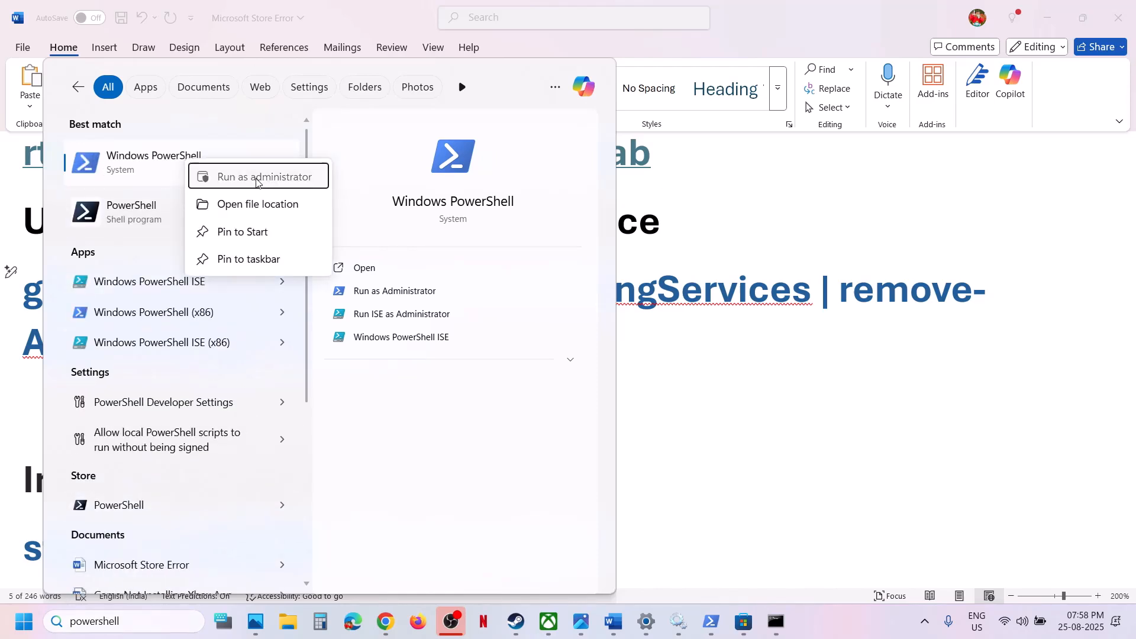
click(256, 177)
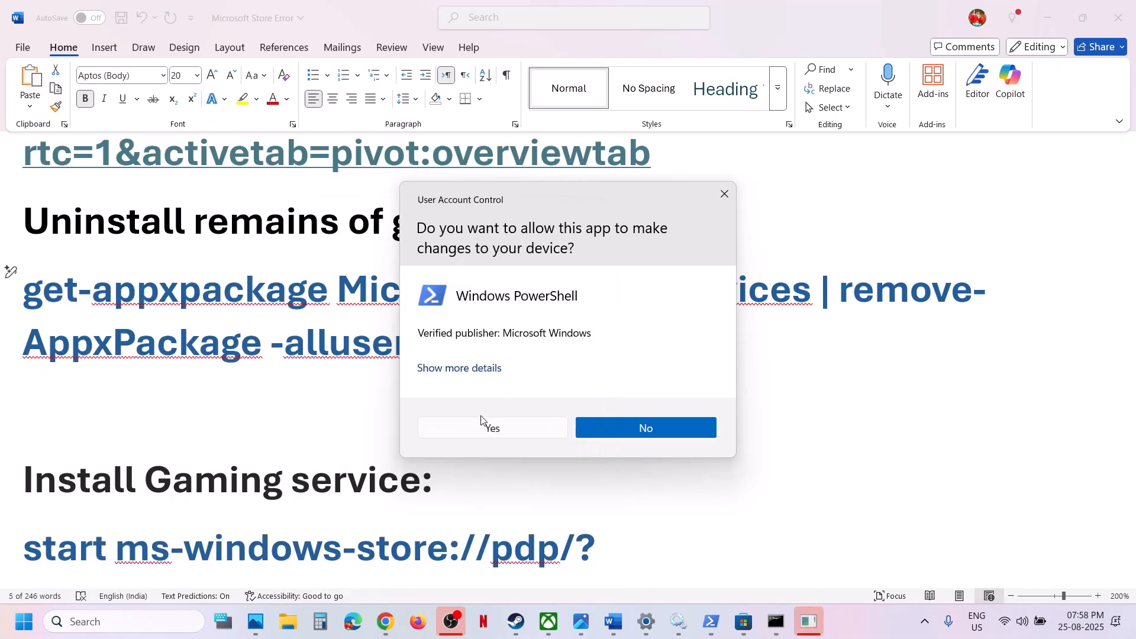
click(475, 431)
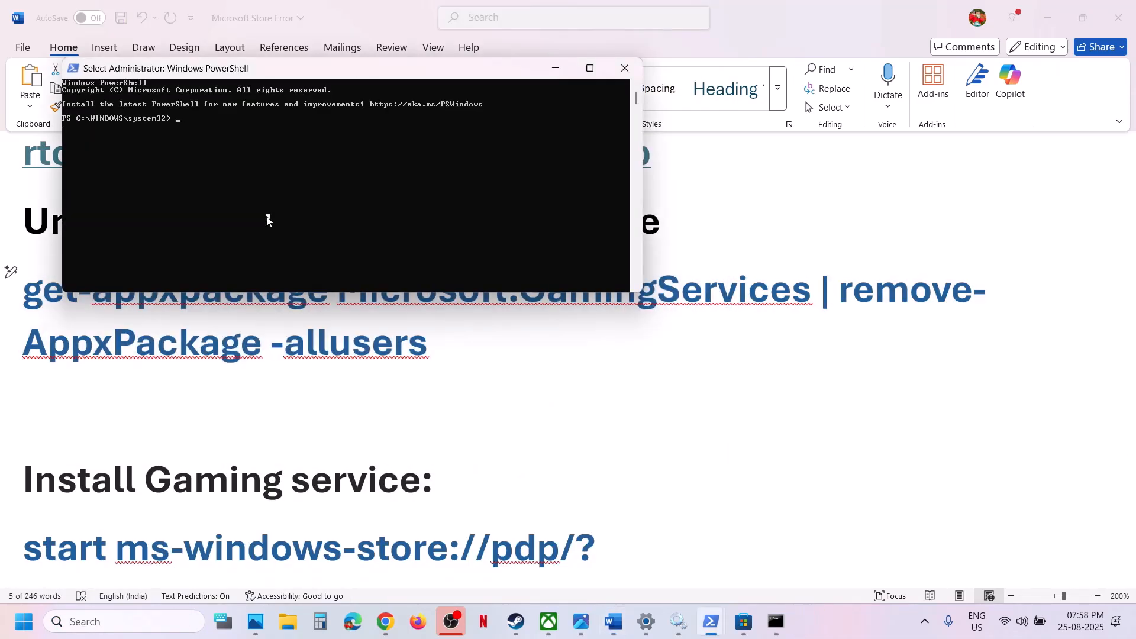
Run get-appxpackage Microsoft.GamingServices | remove-AppxPackage -allusers in the administrator PowerShell window
right_click(266, 221)
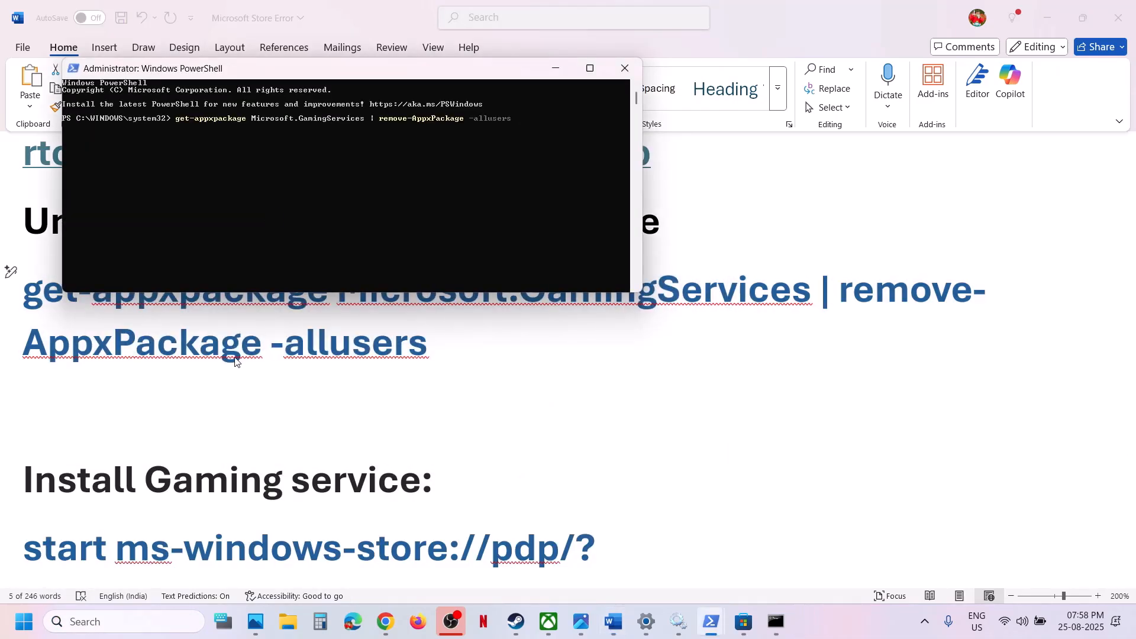
scroll(234, 362, down, 3)
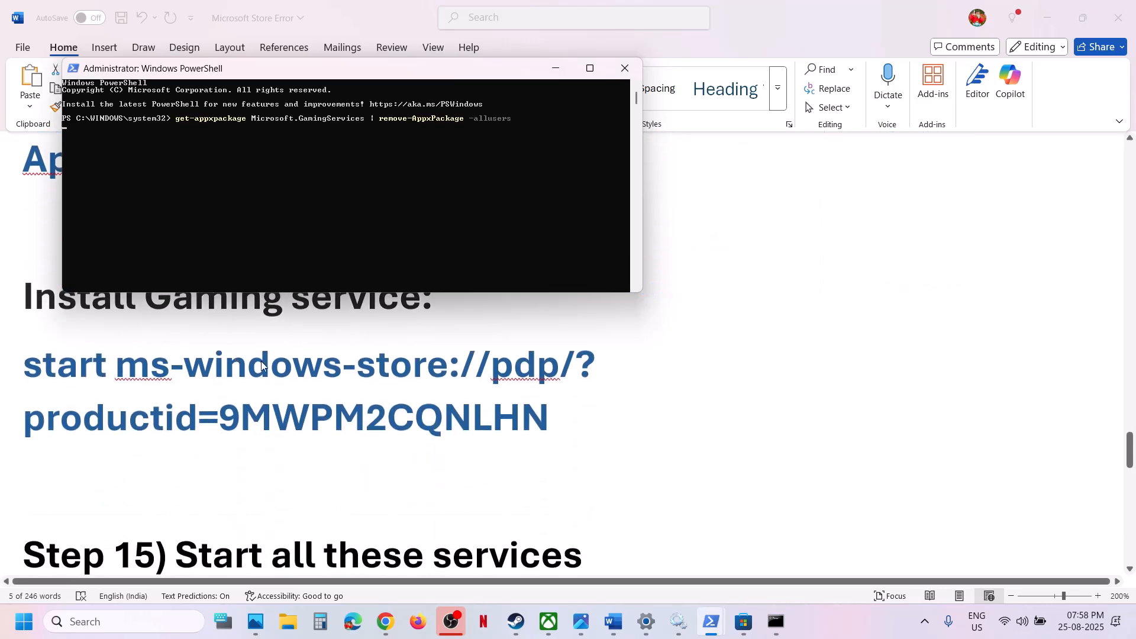
key(Return)
Copy the Gaming Services install command from the Word notes and return to the PowerShell window
click(566, 427)
drag(558, 416, 29, 389)
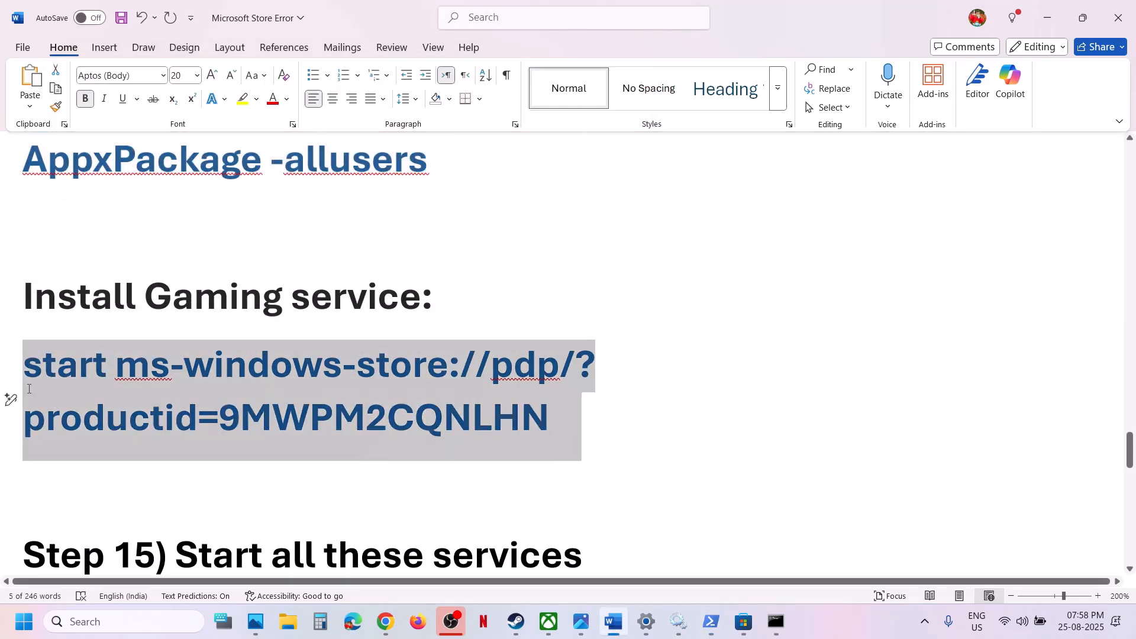
key(alt+Tab)
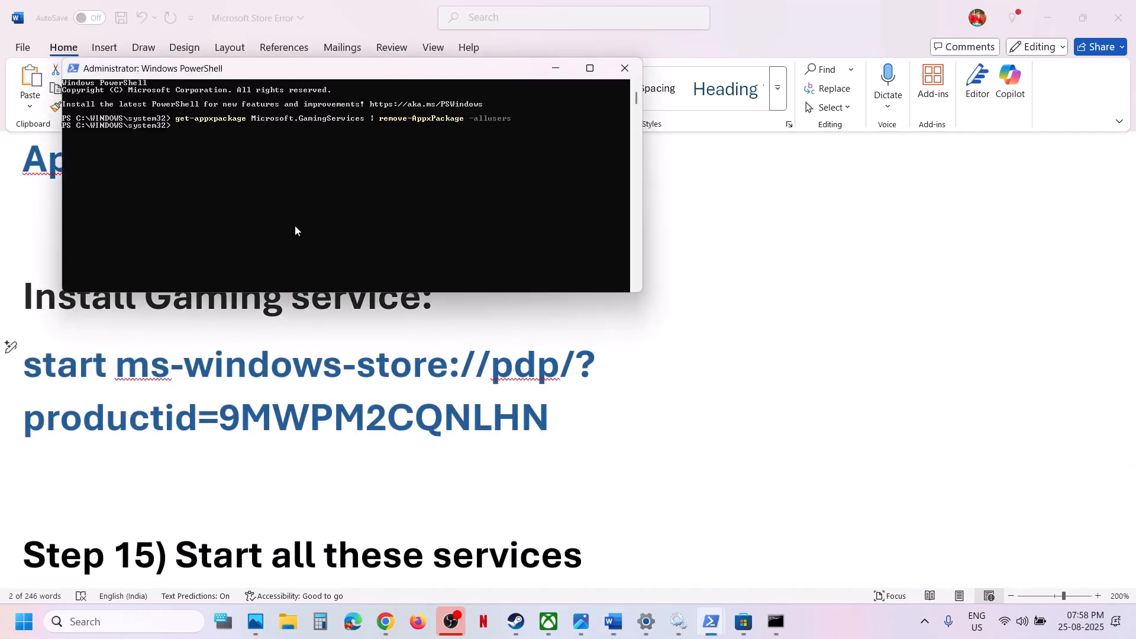
Run start ms-windows-store://pdp/?productid=9MWPM2CQNLHN in PowerShell and install Gaming Services from its Store page, allowing changes to the device
click(296, 225)
key(ctrl+v)
key(Return)
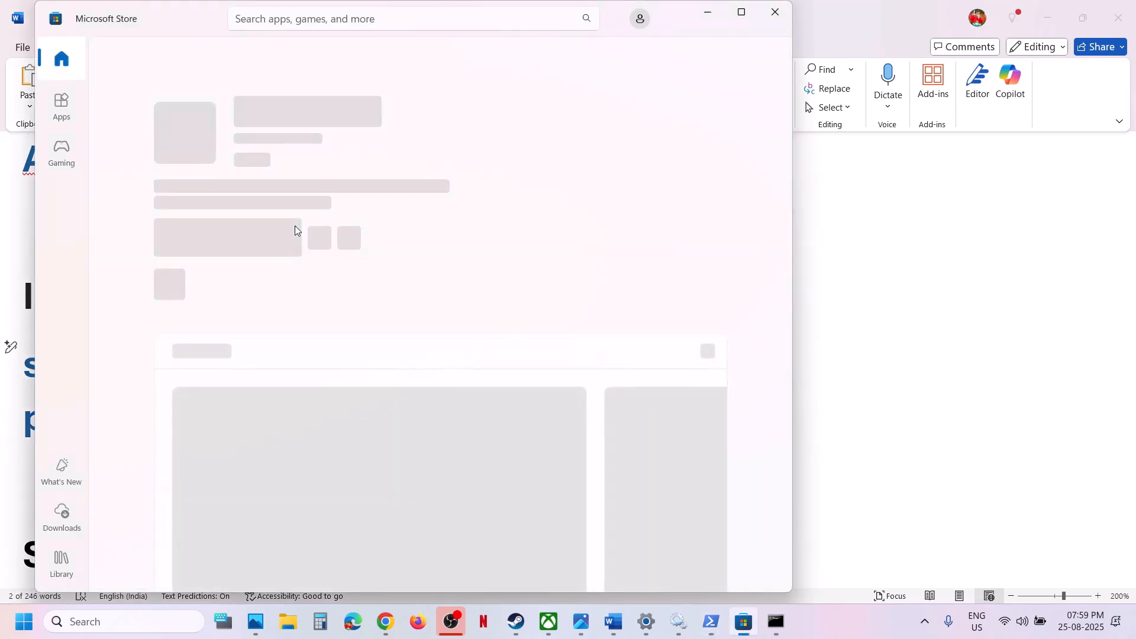
click(214, 235)
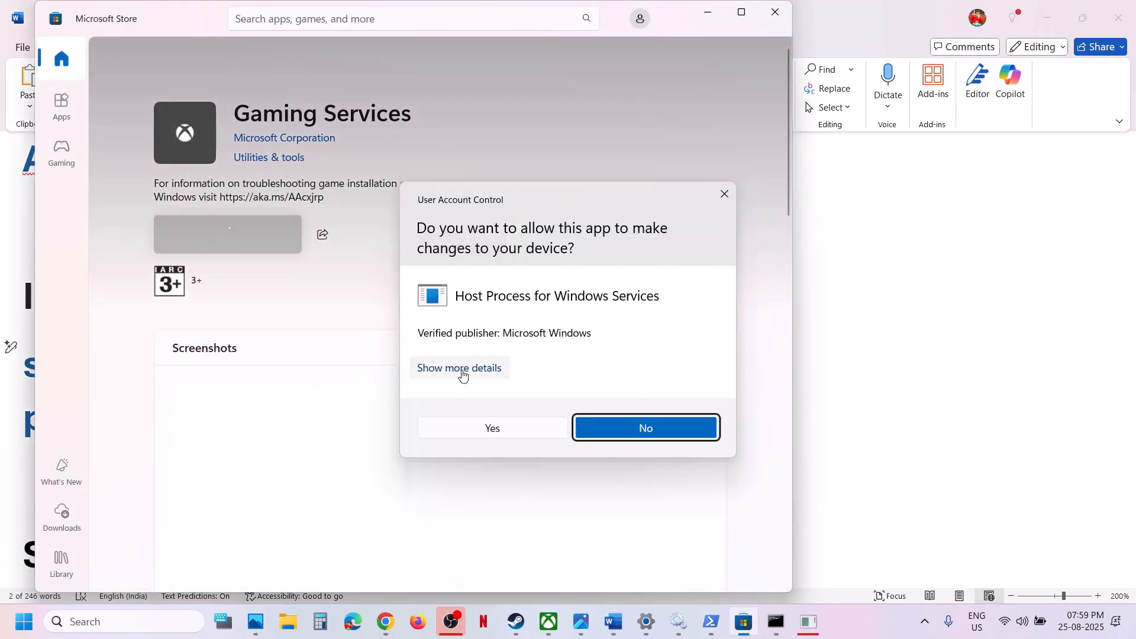
click(452, 432)
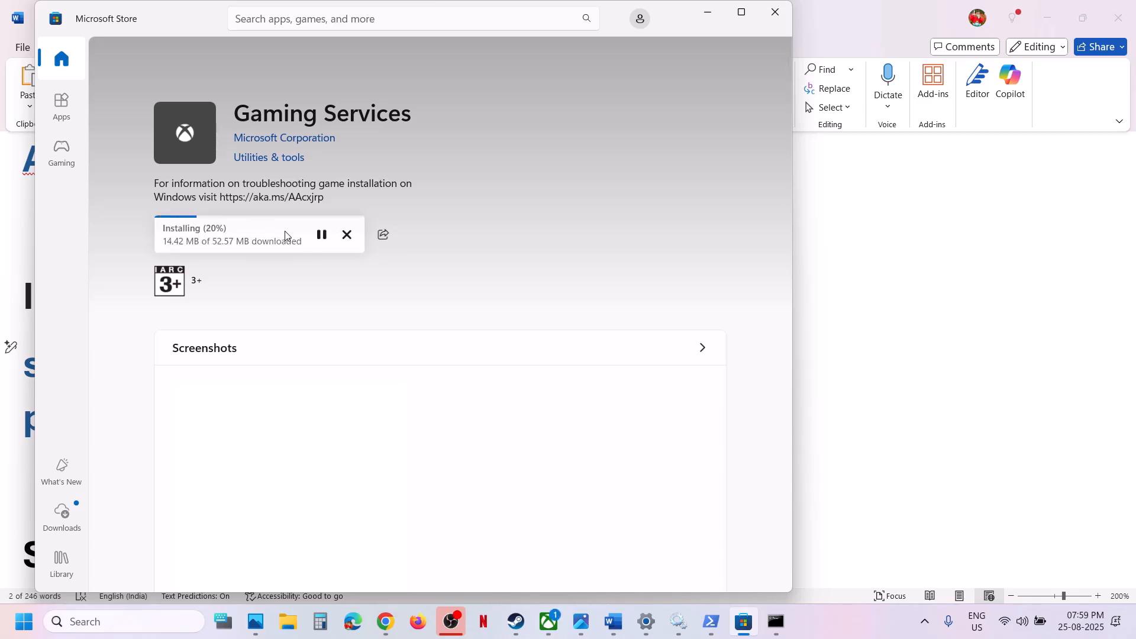
Review Step 15 in the Word notes, then find and open the Windows Services console and maximize it
click(835, 400)
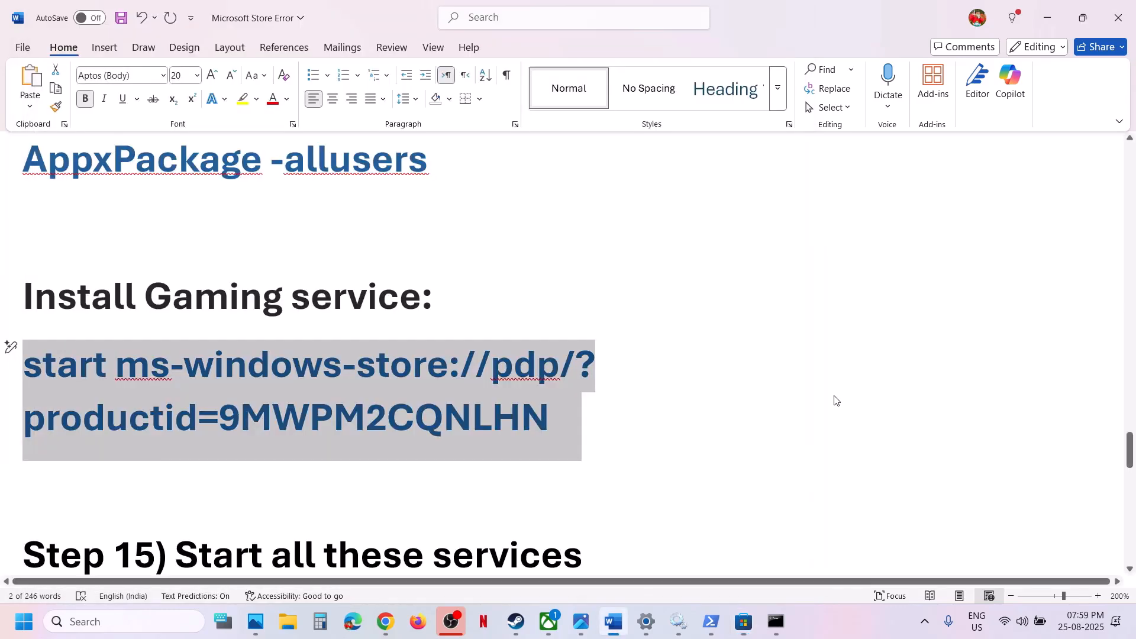
scroll(369, 444, down, 3)
scroll(369, 444, down, 3)
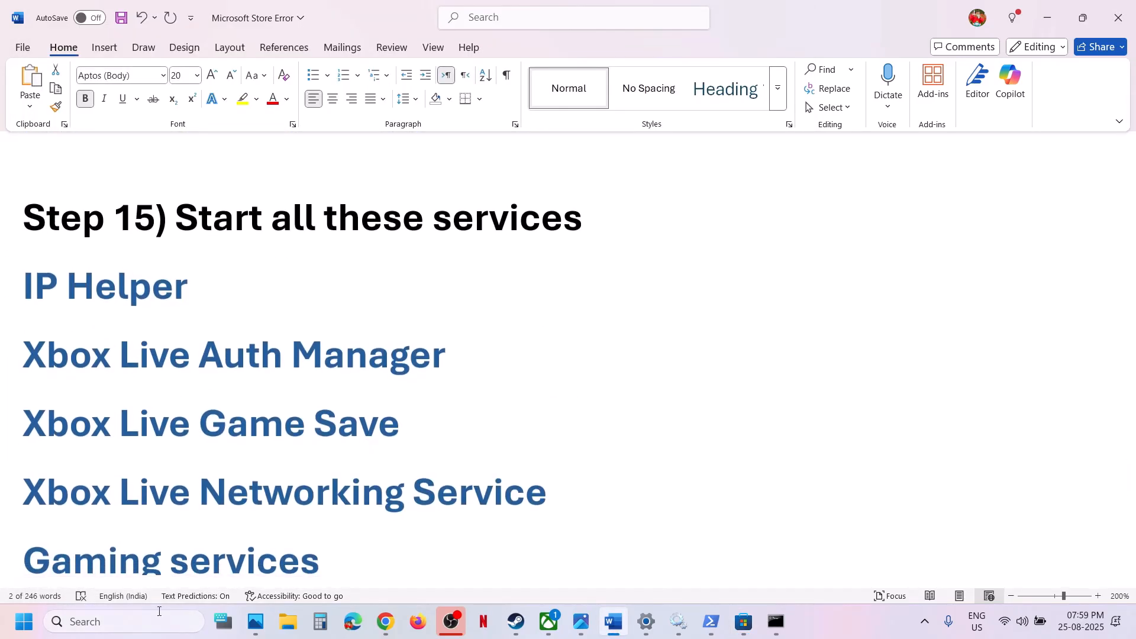
click(135, 621)
text(xb)
key(BackSpace)
key(BackSpace)
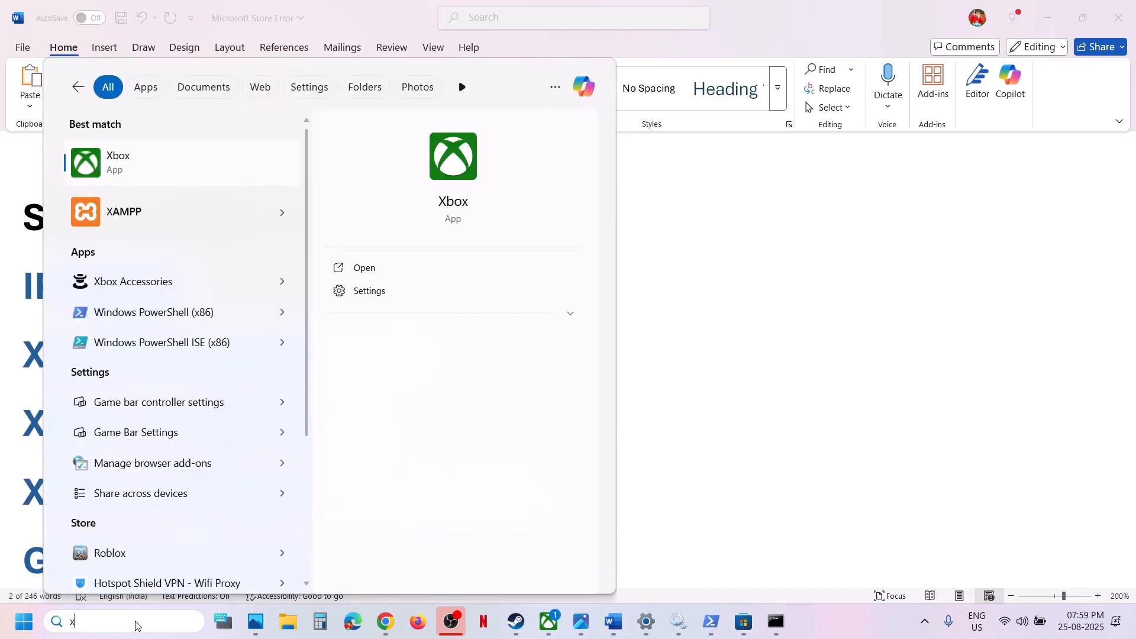
text(services)
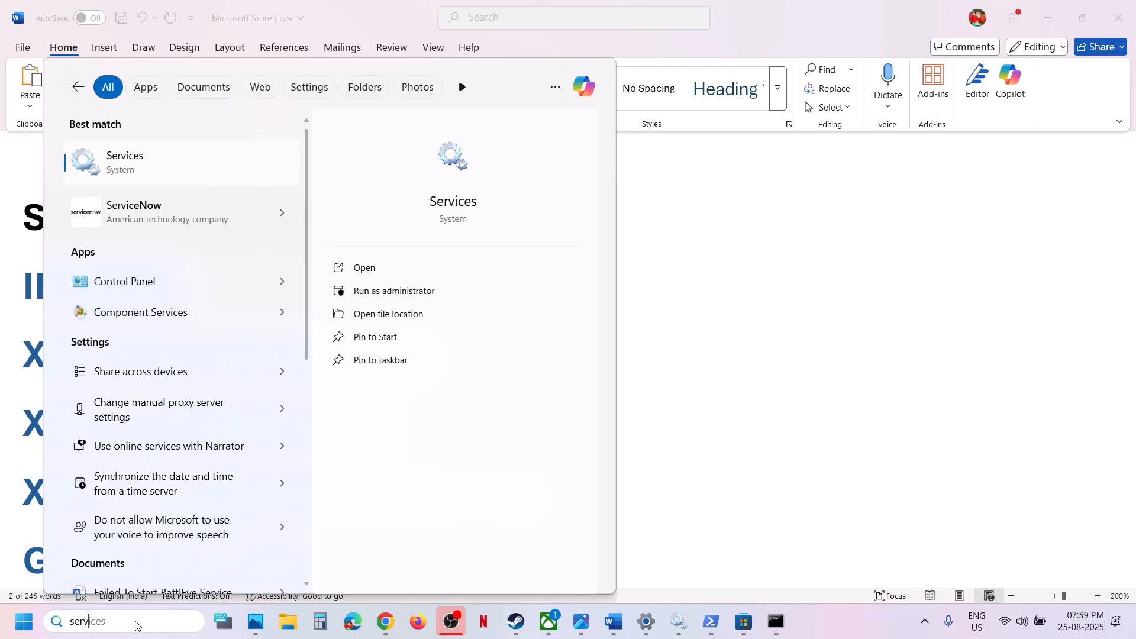
key(Return)
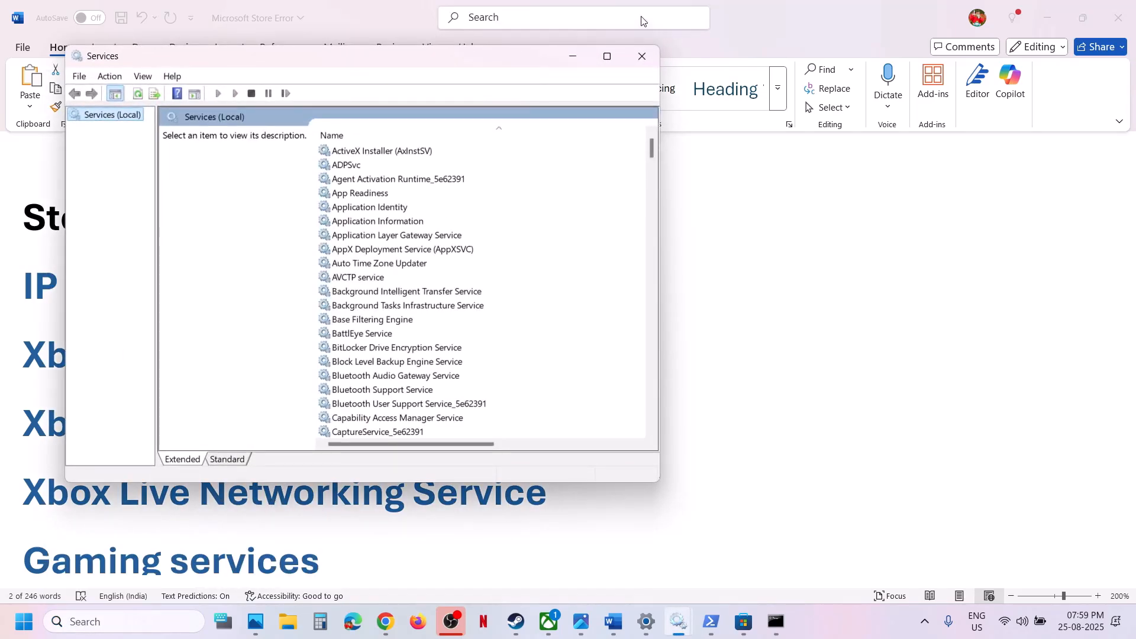
click(606, 55)
Set the IP Helper service's startup type to Automatic, apply it and close its properties
click(385, 340)
key(i)
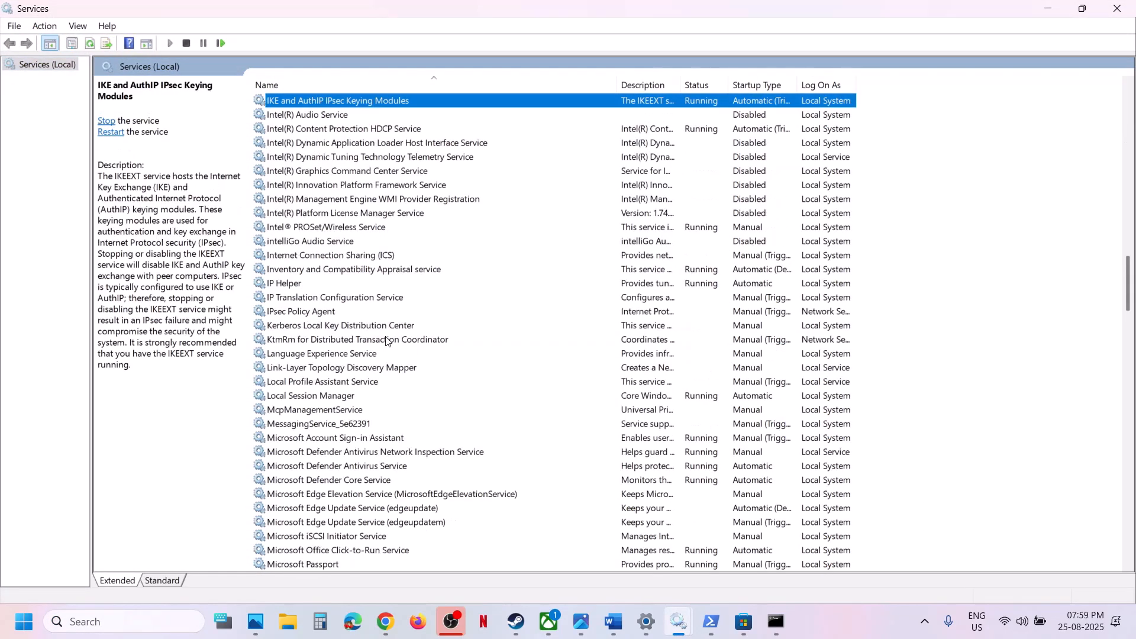
double_click(291, 284)
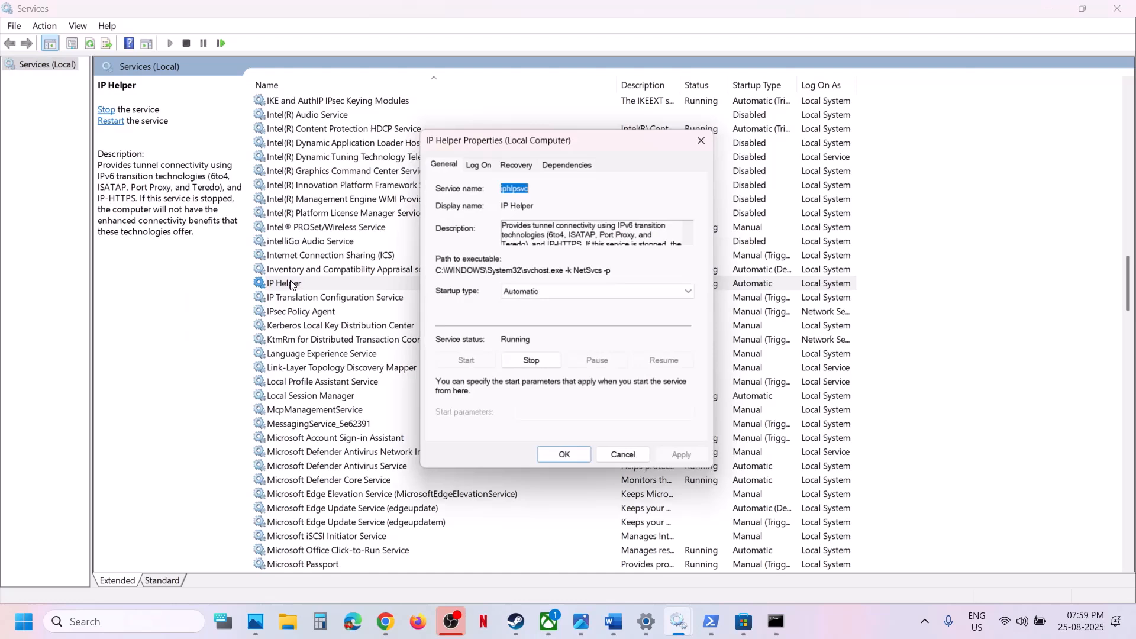
click(527, 292)
click(525, 317)
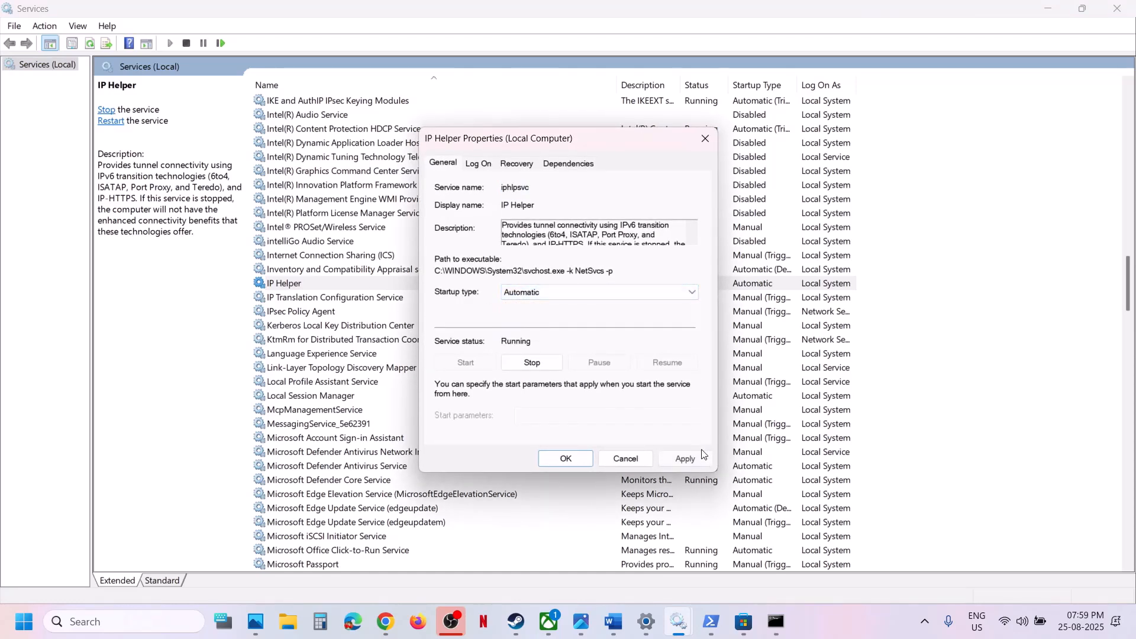
click(686, 459)
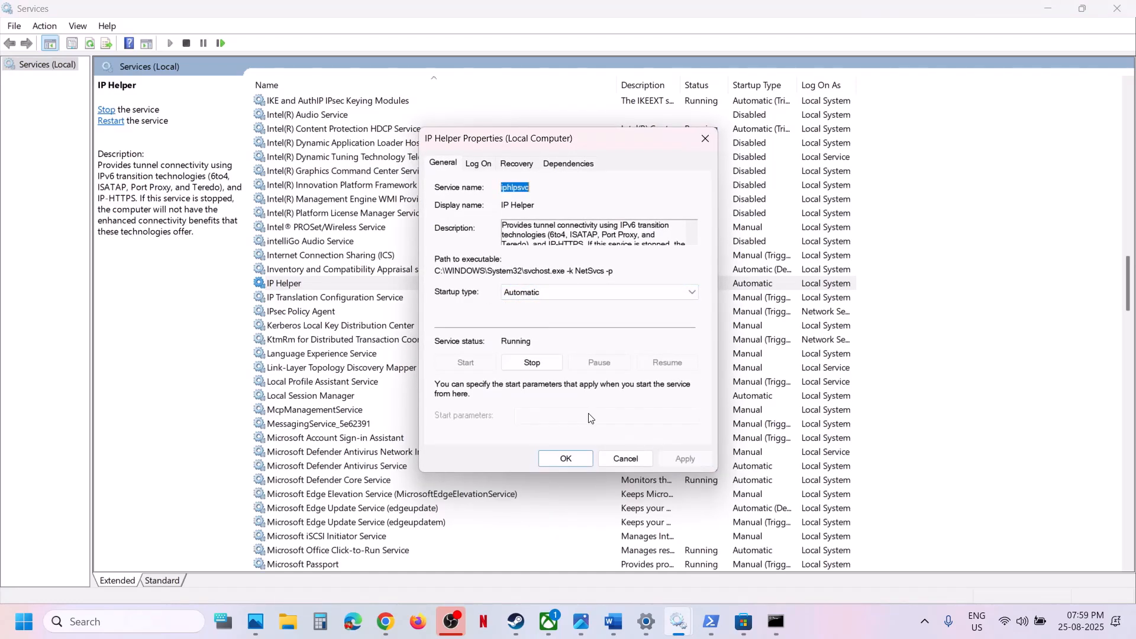
click(548, 455)
Set the Xbox Accessory Management Service's startup type to Automatic, apply it and close its properties
scroll(332, 507, down, 20)
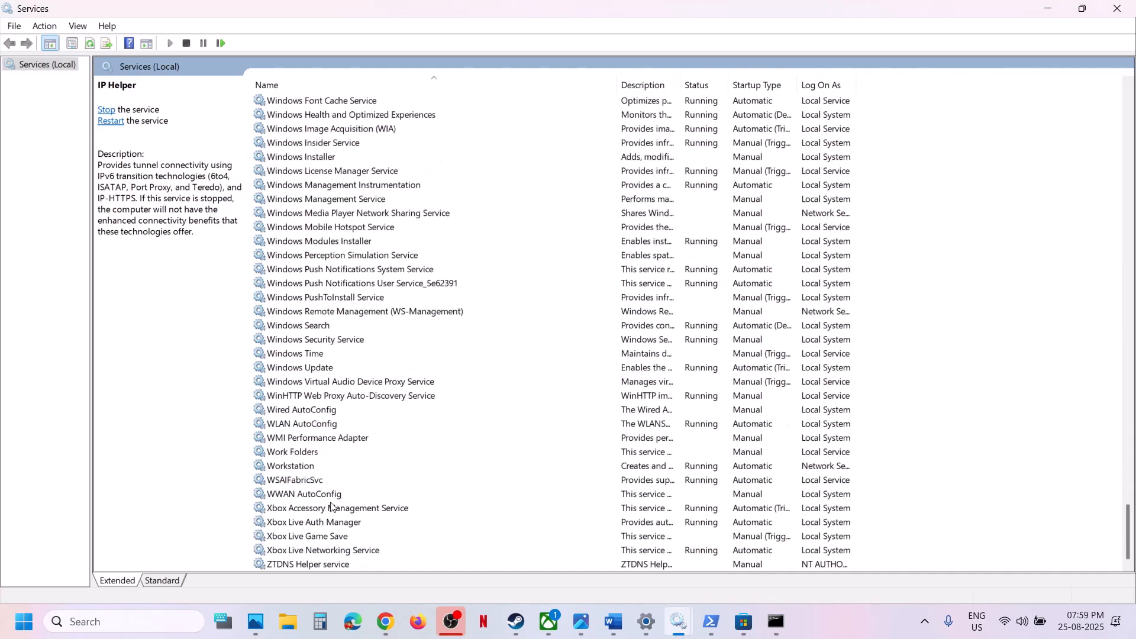
click(325, 510)
key(Down)
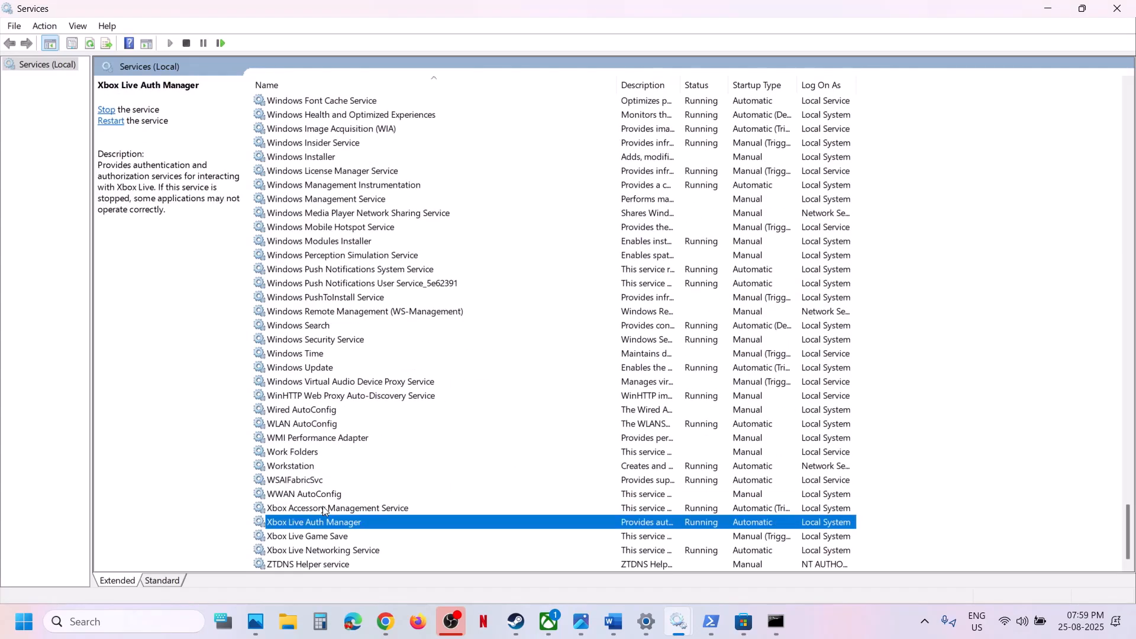
click(306, 510)
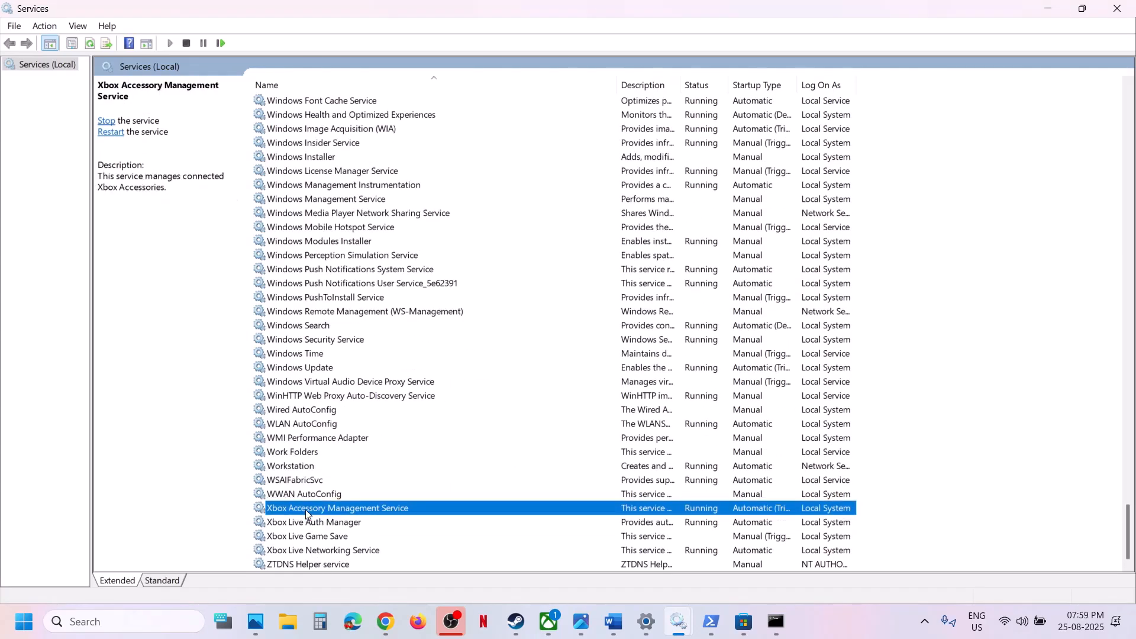
double_click(312, 510)
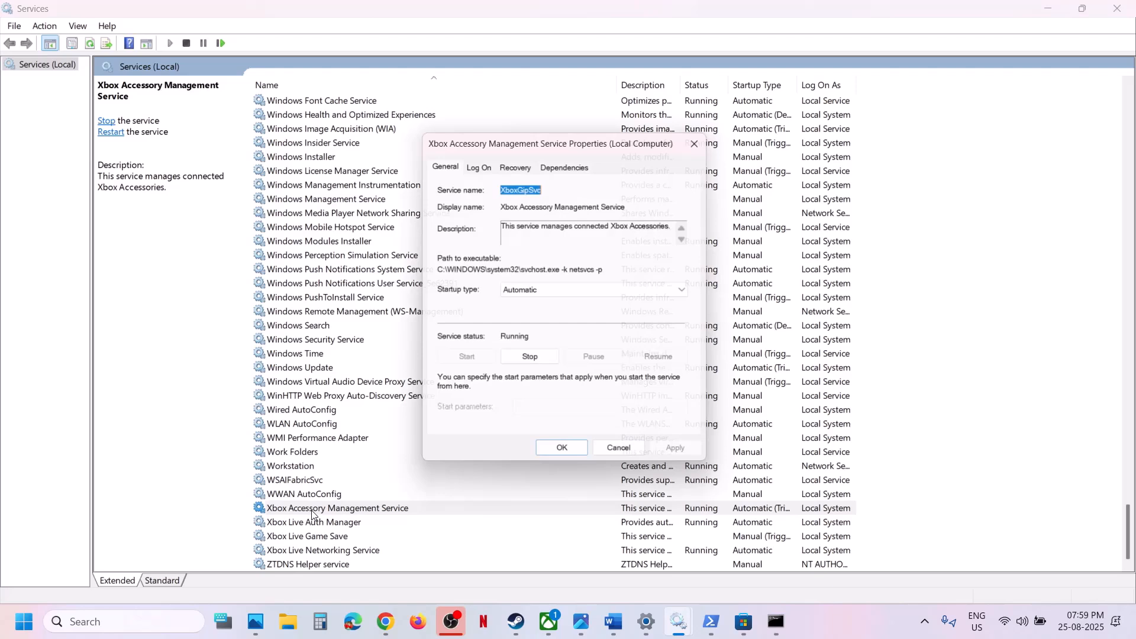
click(523, 292)
click(534, 324)
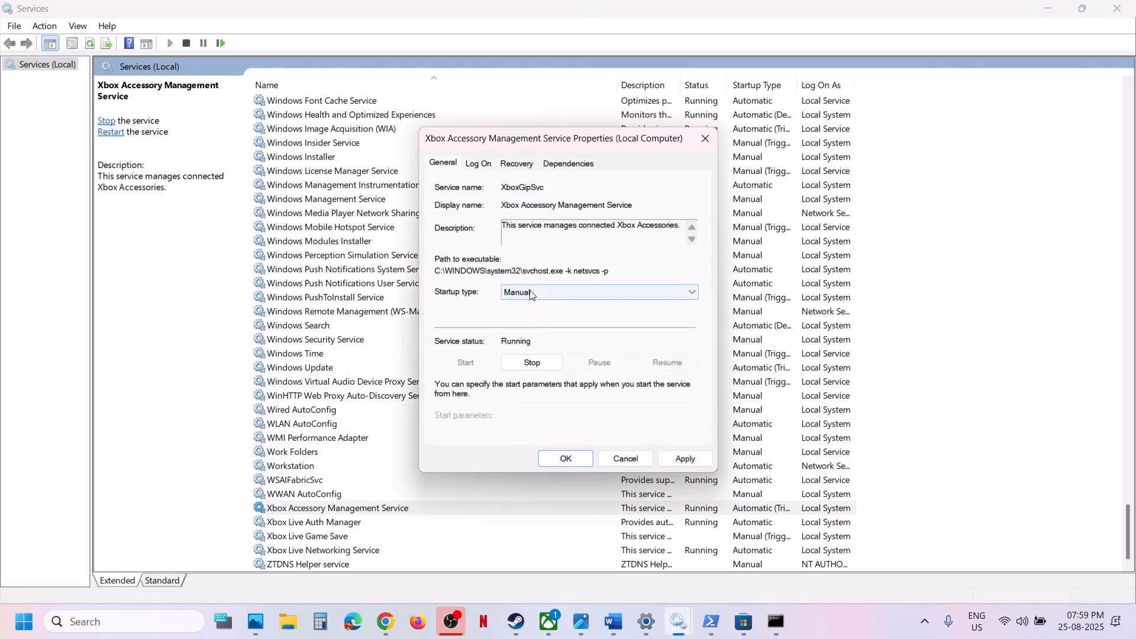
click(530, 293)
click(537, 318)
click(673, 461)
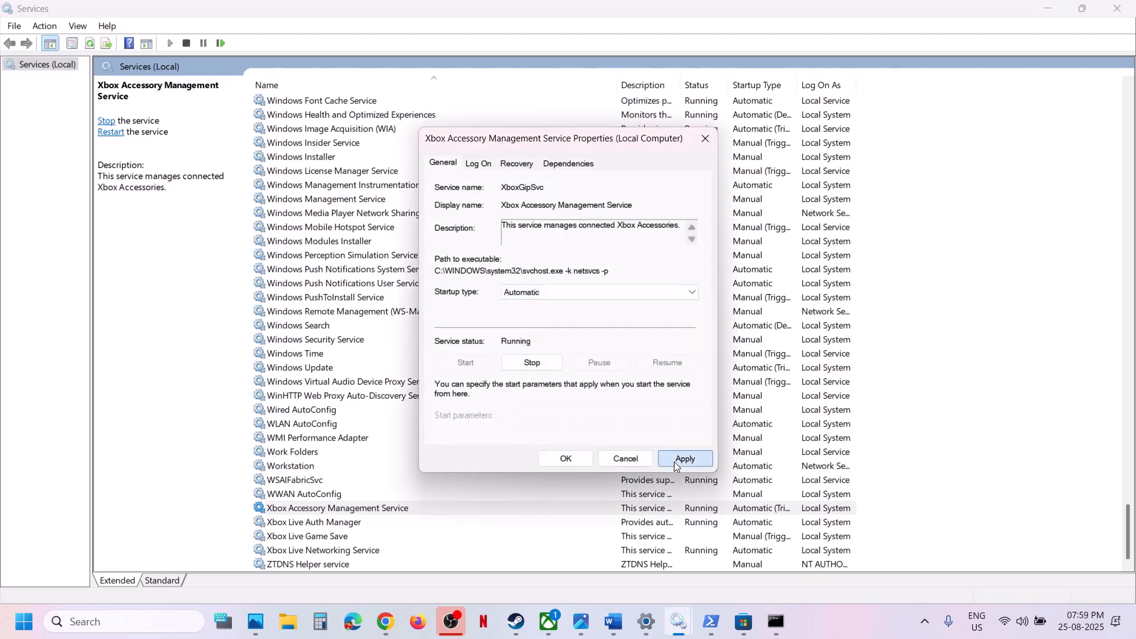
click(552, 459)
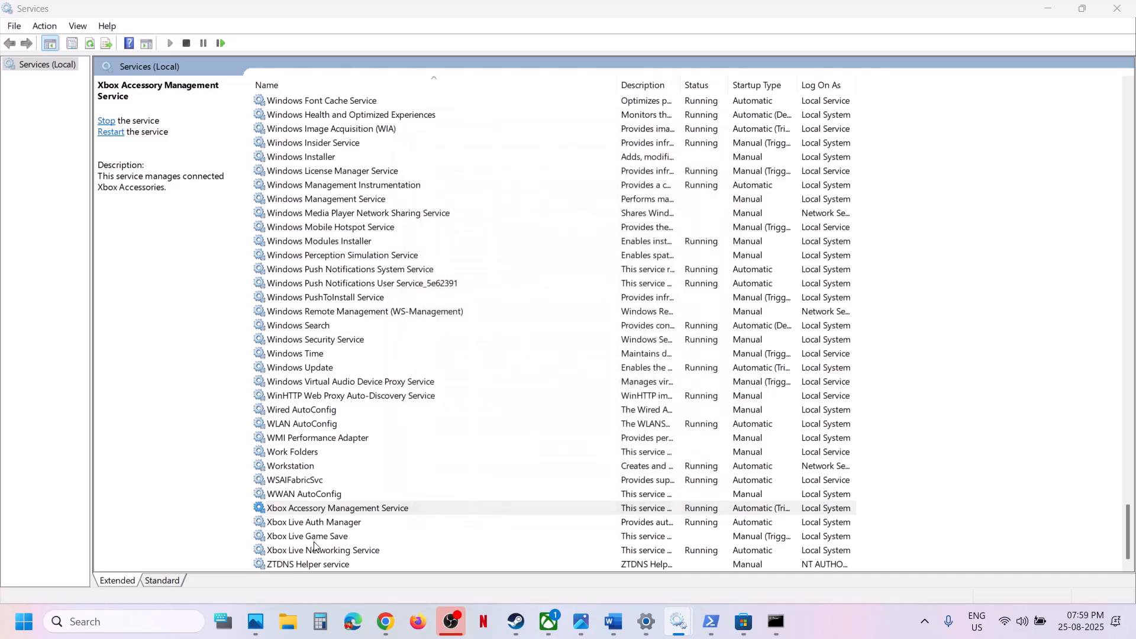
Set the Xbox Live Auth Manager service's startup type to Automatic, apply it and close its properties
double_click(313, 523)
click(527, 293)
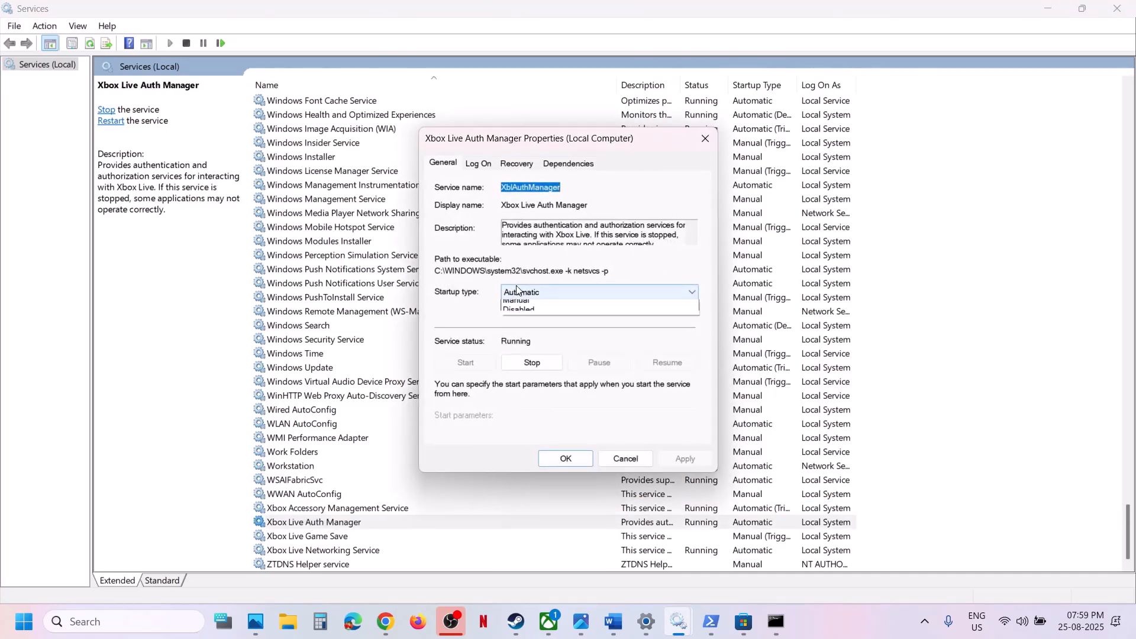
click(520, 316)
click(684, 459)
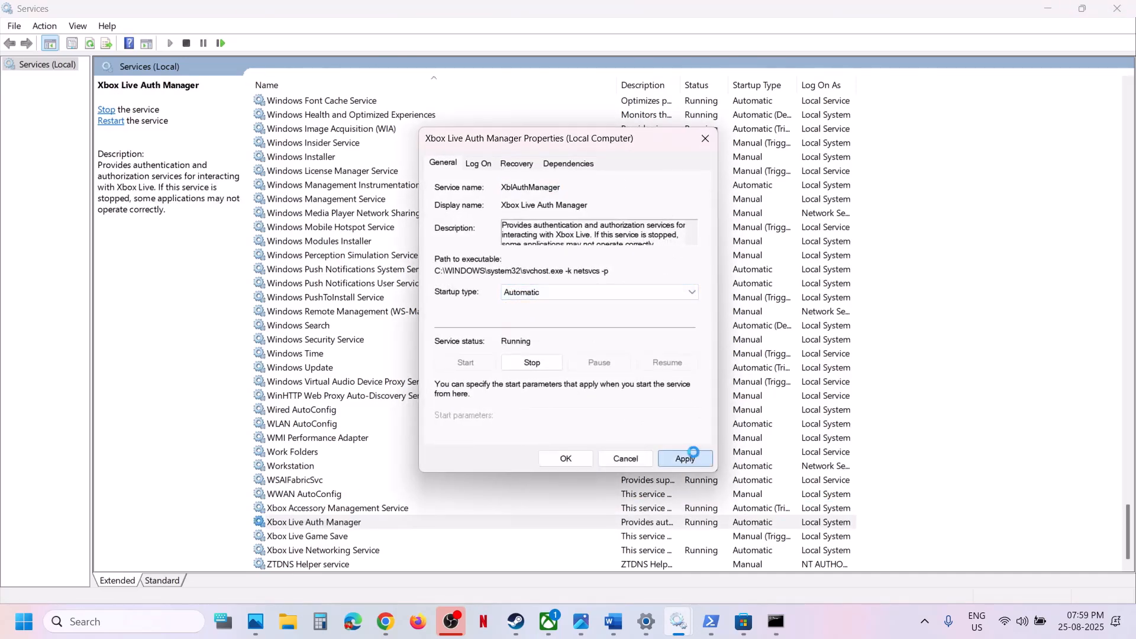
click(564, 460)
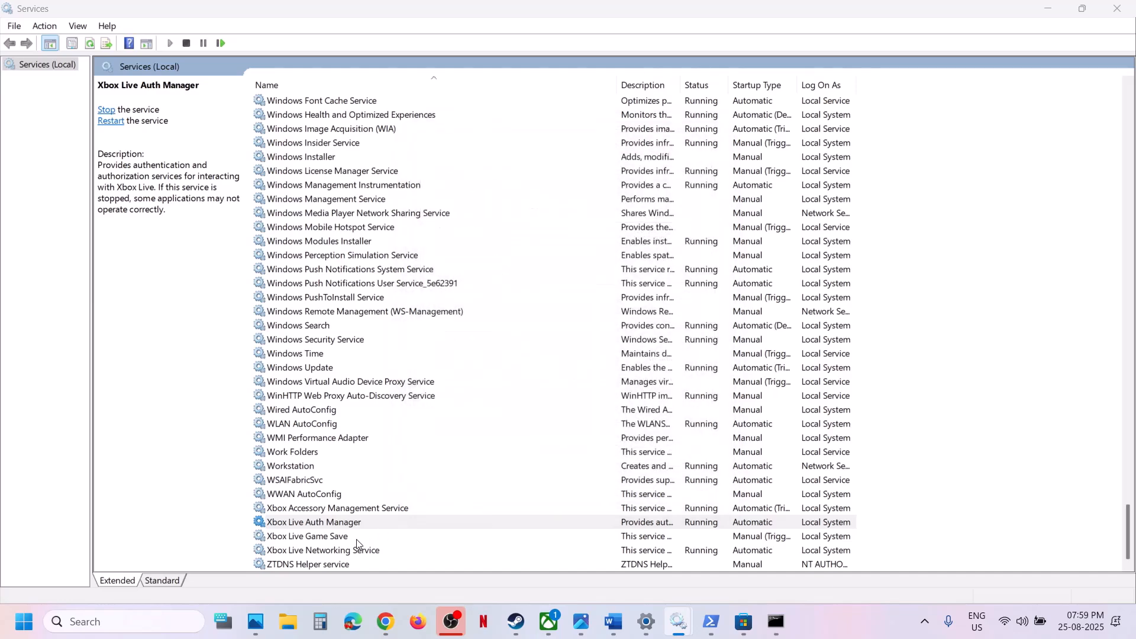
Set the Xbox Live Game Save service's startup type to Automatic, apply it, start the service and close its properties
click(333, 540)
double_click(333, 540)
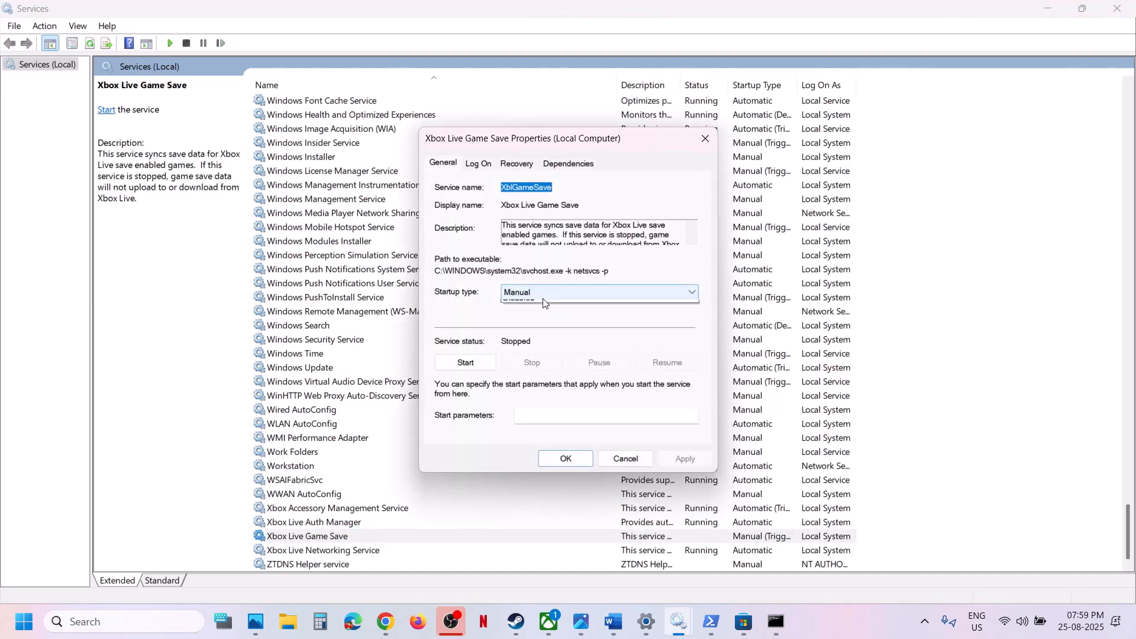
click(535, 292)
click(537, 316)
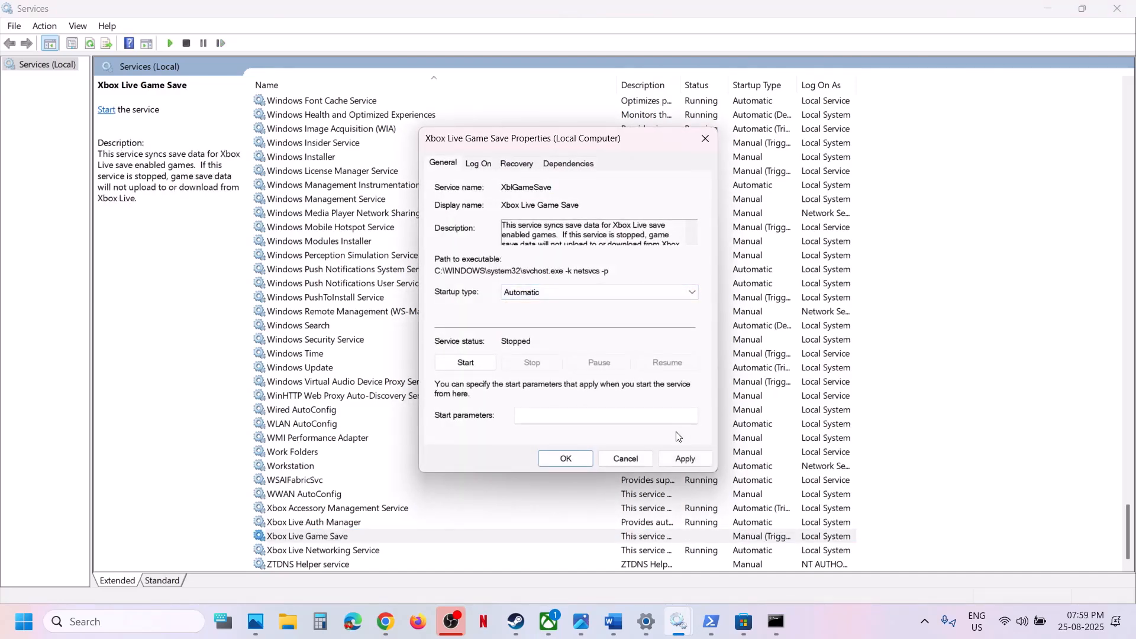
click(679, 461)
click(467, 364)
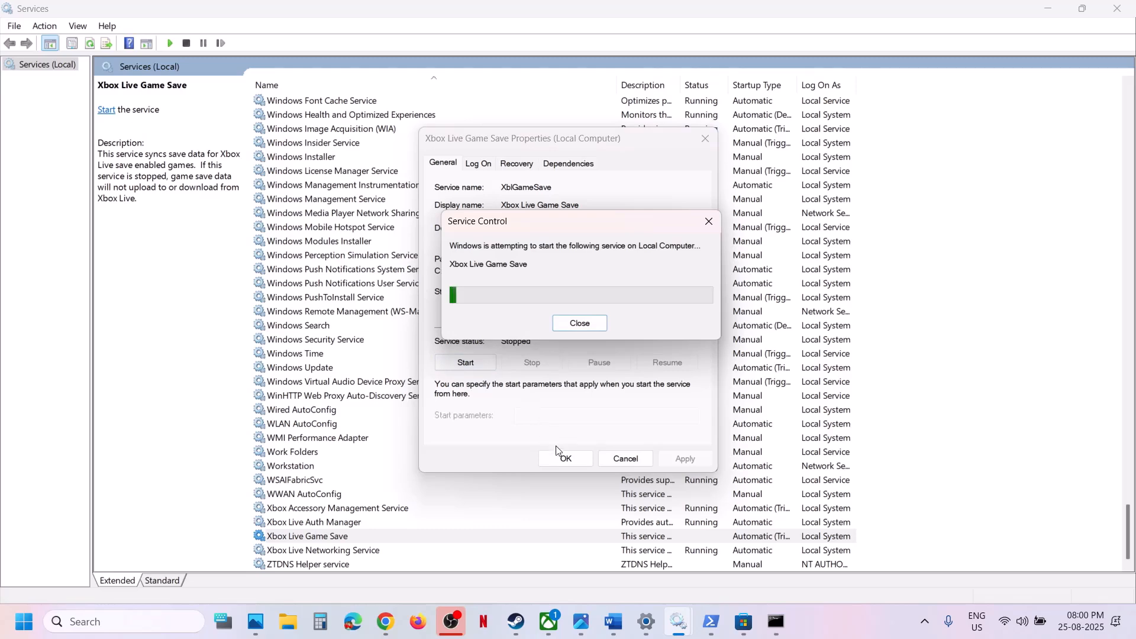
click(565, 460)
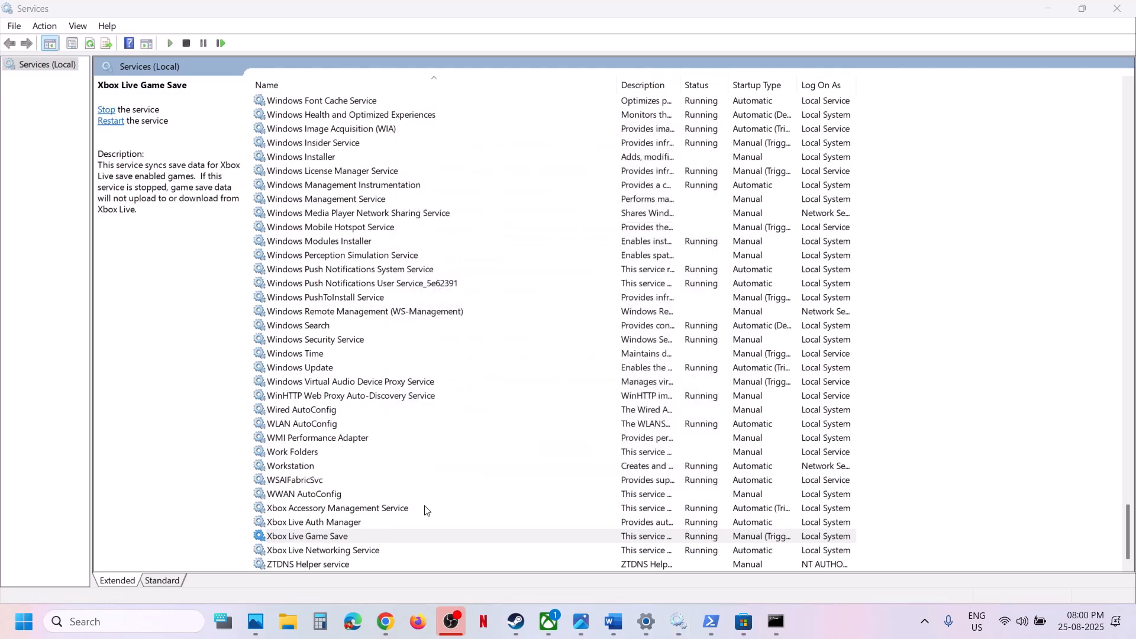
Set the Xbox Live Networking Service's startup type to Automatic and close its properties
double_click(339, 551)
click(541, 293)
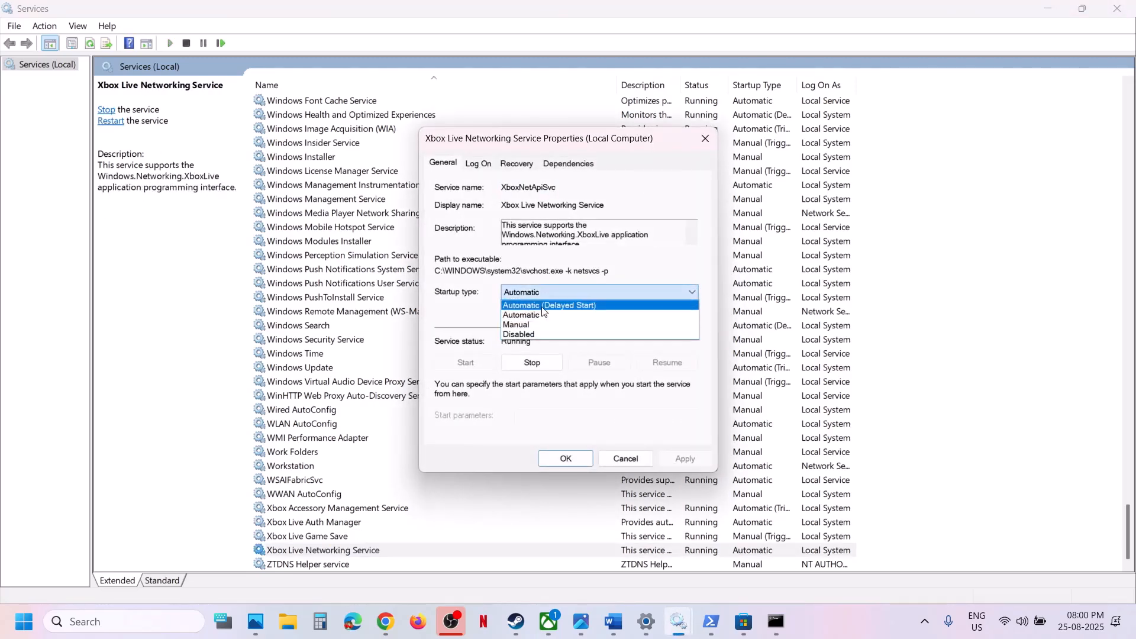
click(543, 315)
click(682, 458)
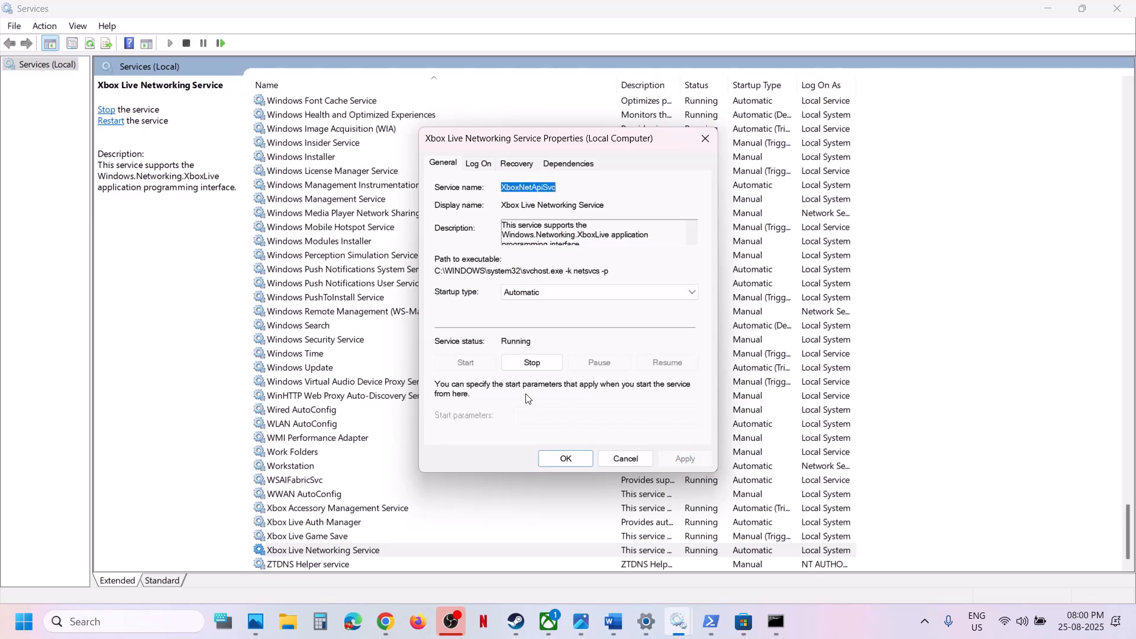
click(552, 458)
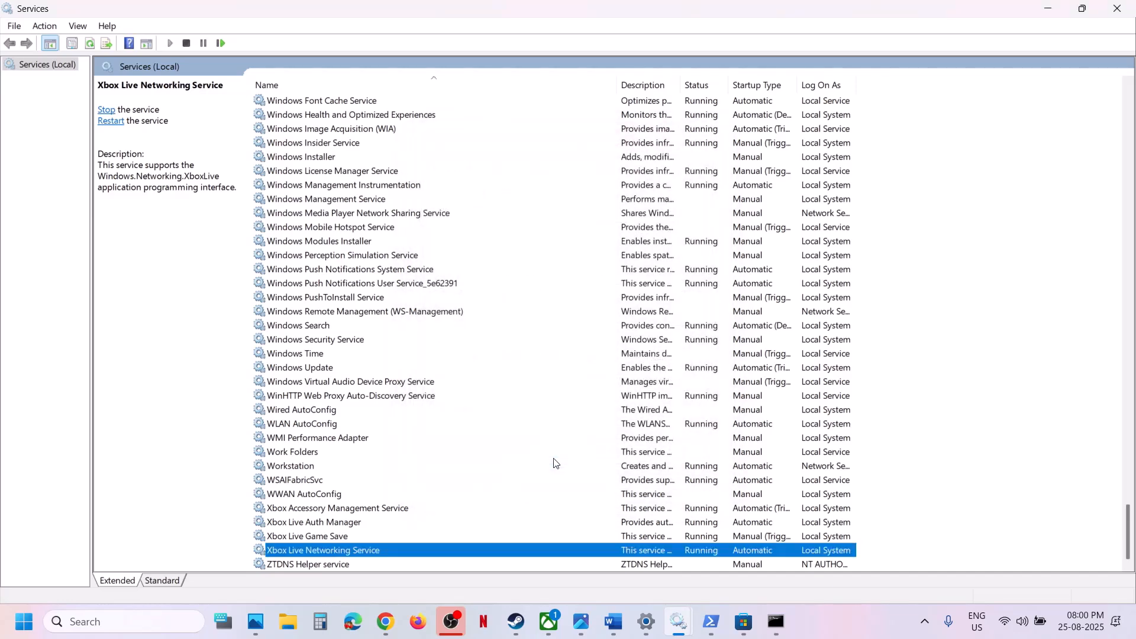
Check the status of the Windows Update service and inspect the Microsoft Store Install Service's properties
click(327, 369)
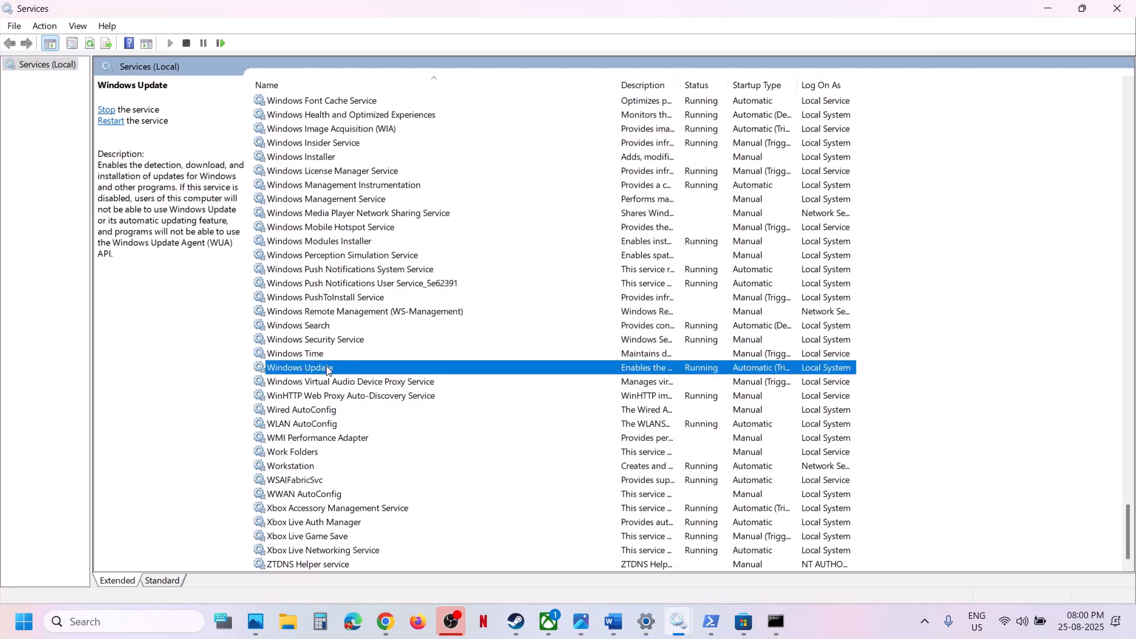
scroll(359, 279, up, 2)
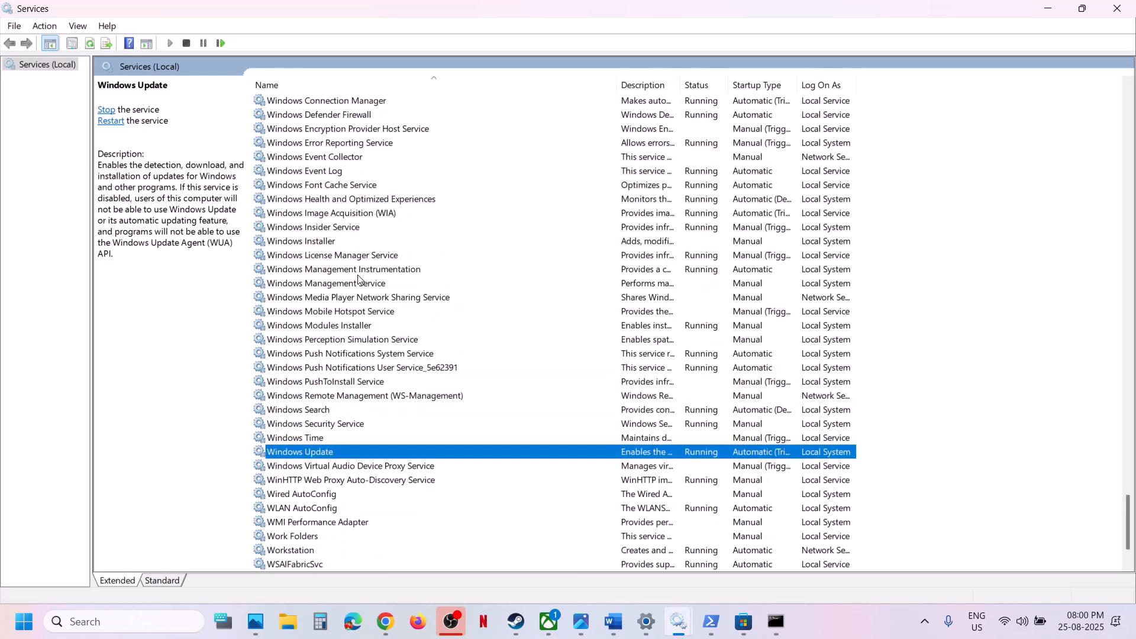
click(359, 275)
key(m)
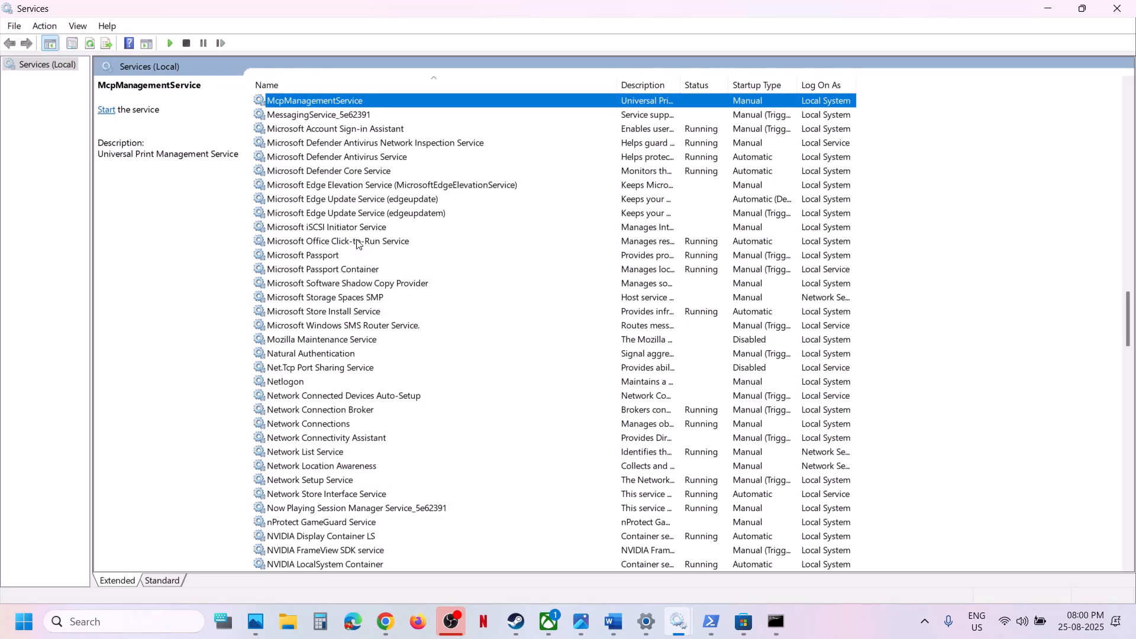
click(342, 311)
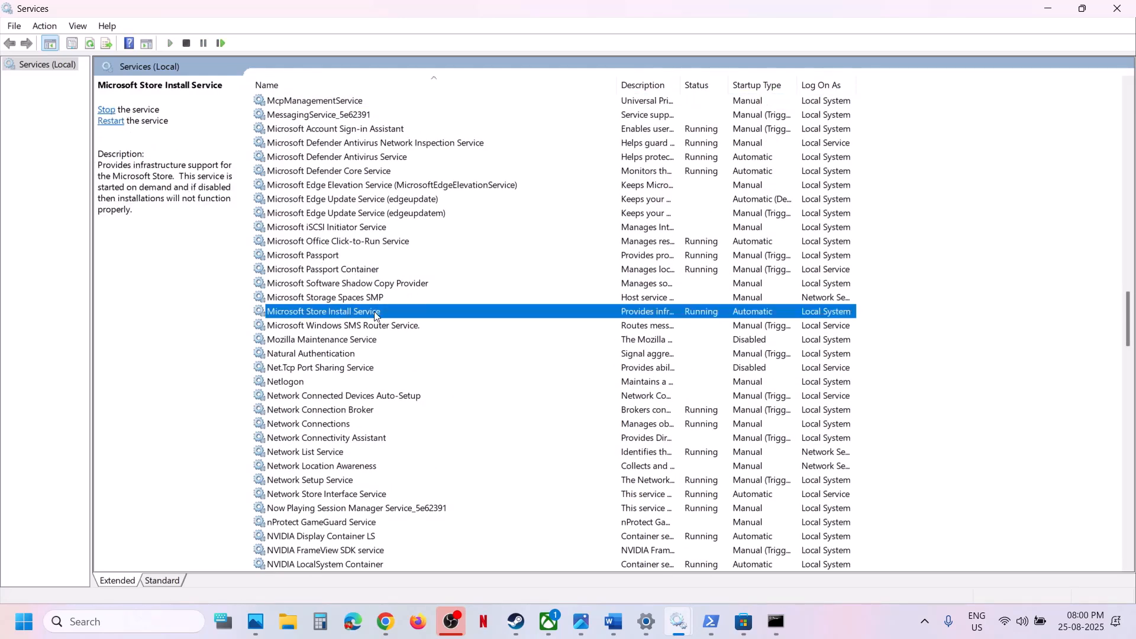
double_click(375, 311)
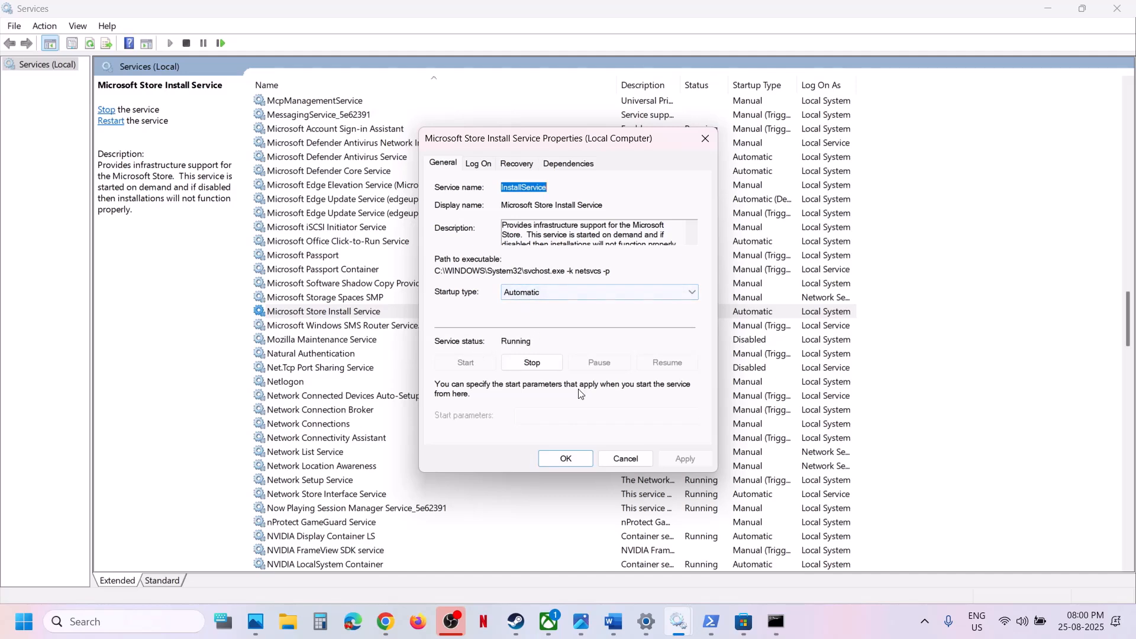
click(577, 462)
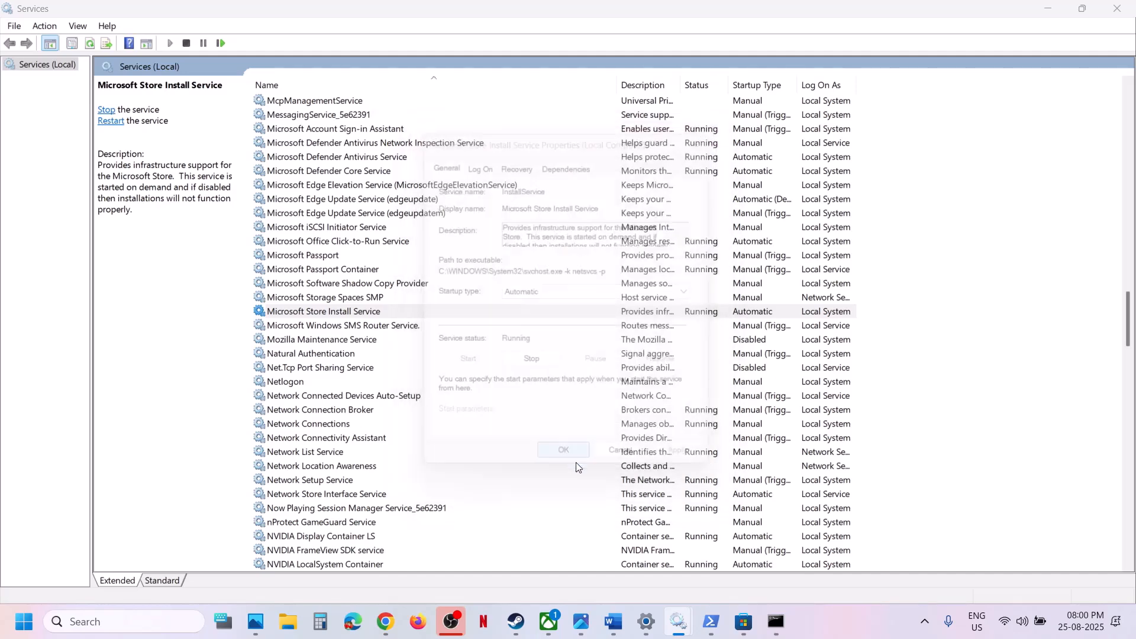
Restart both Gaming Services entries in the services list, then close the Services console
click(357, 269)
key(g)
scroll(357, 270, up, 5)
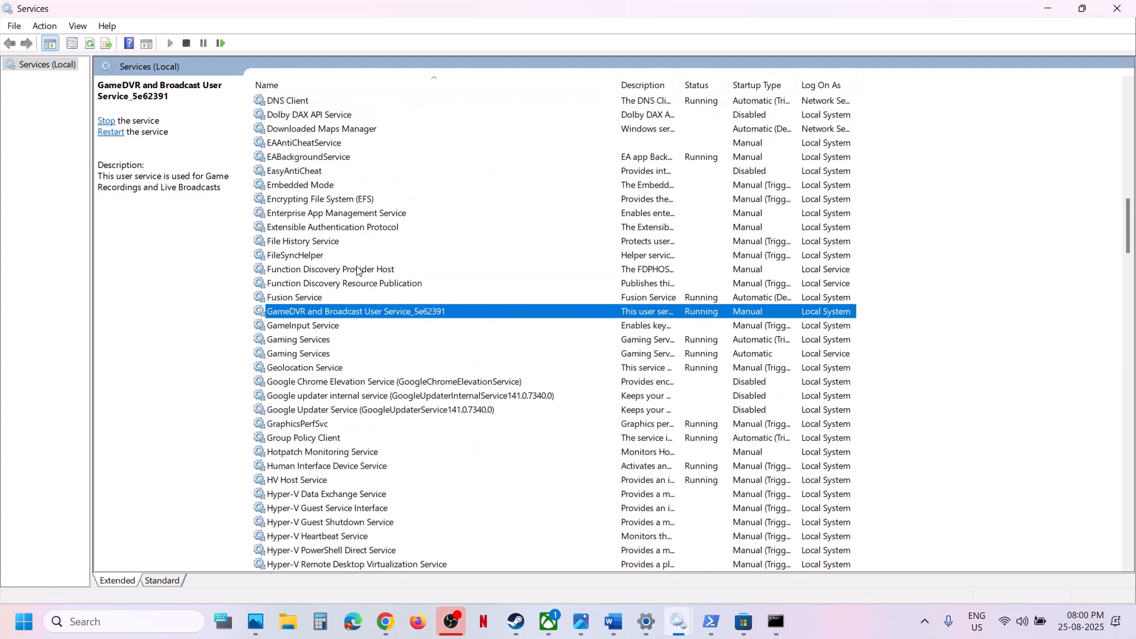
click(330, 342)
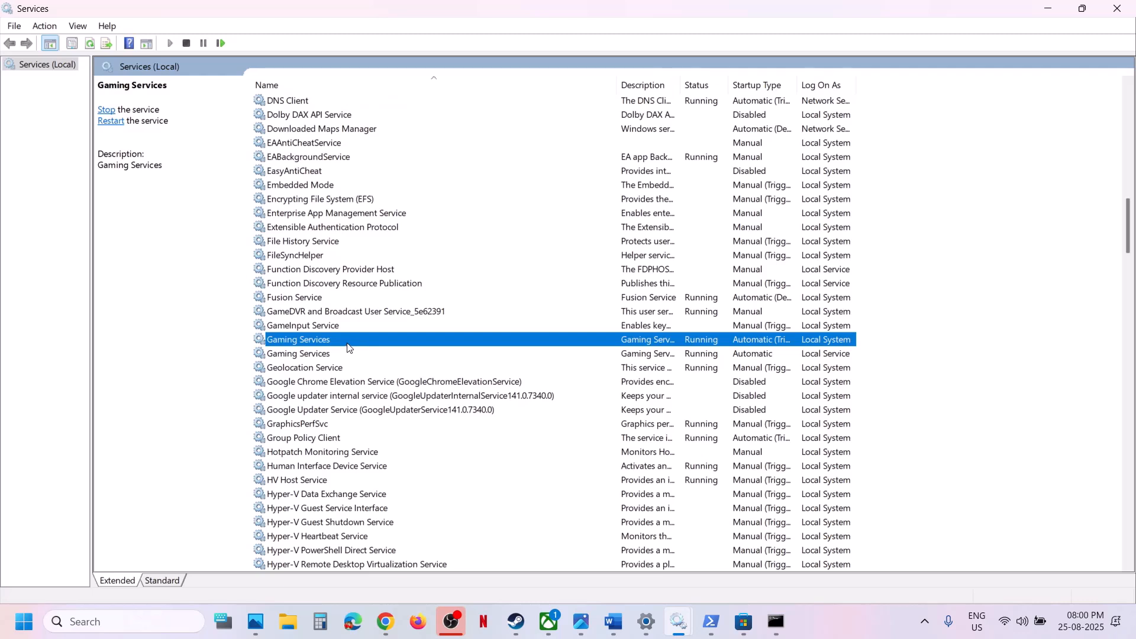
right_click(348, 348)
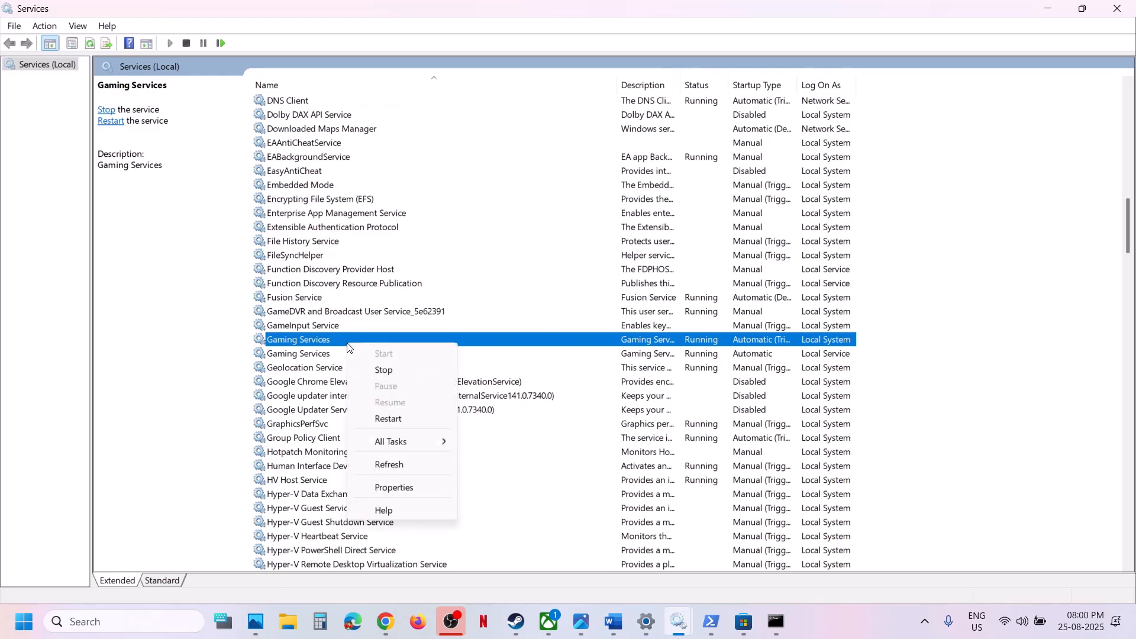
click(396, 417)
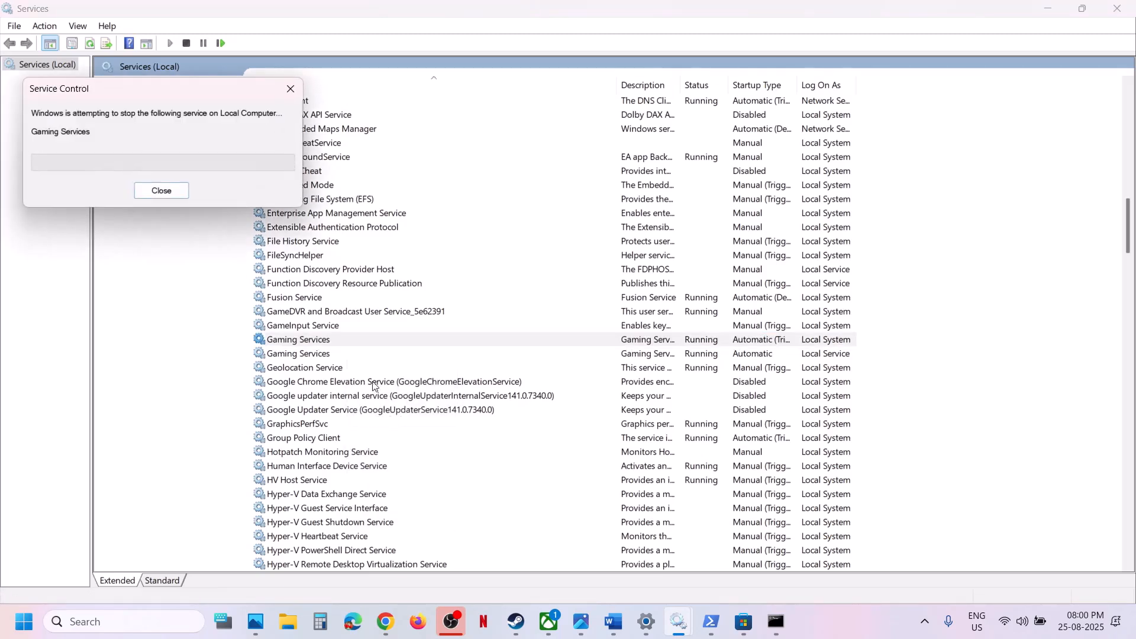
right_click(310, 355)
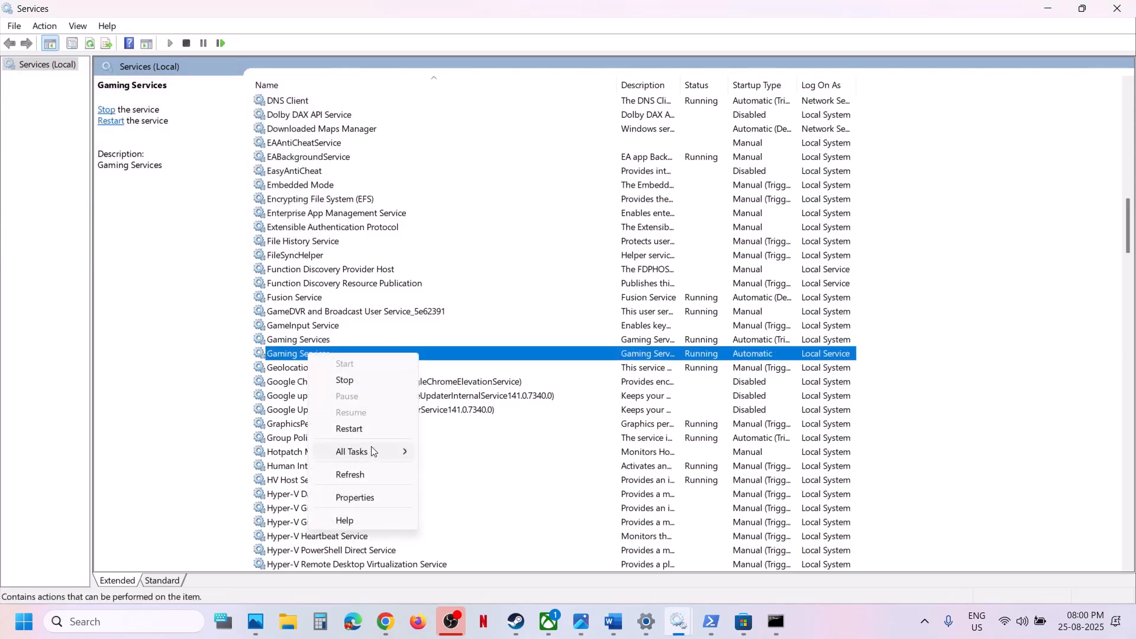
click(358, 430)
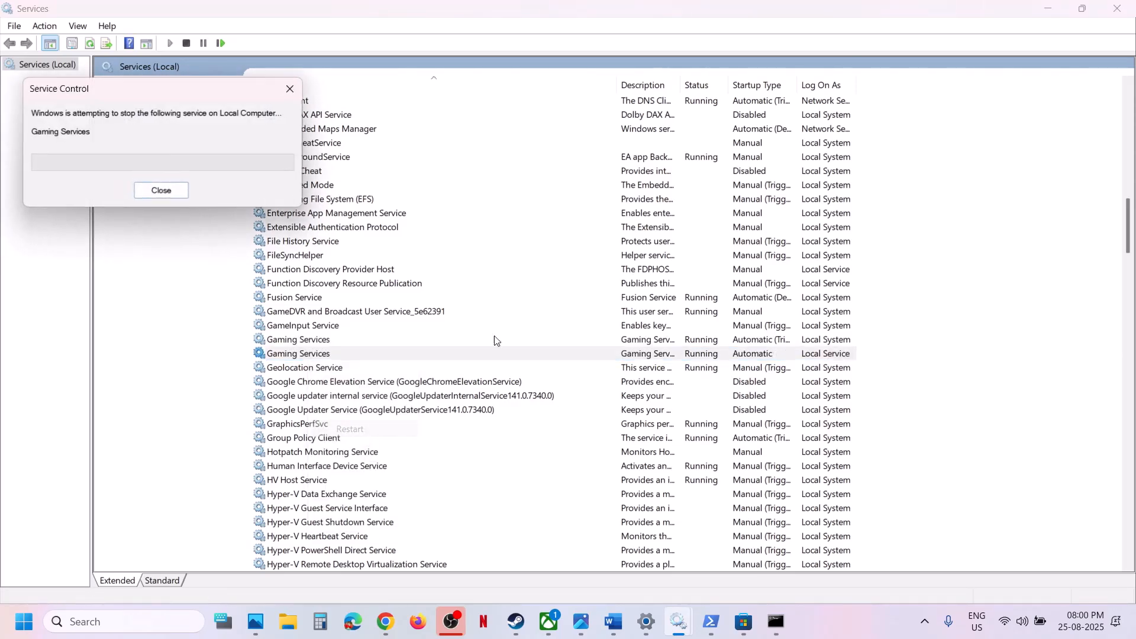
click(1118, 8)
Review Step 16 in the Word notes, view the Recovery page in Windows Update's advanced options, and minimize Settings
scroll(457, 390, down, 6)
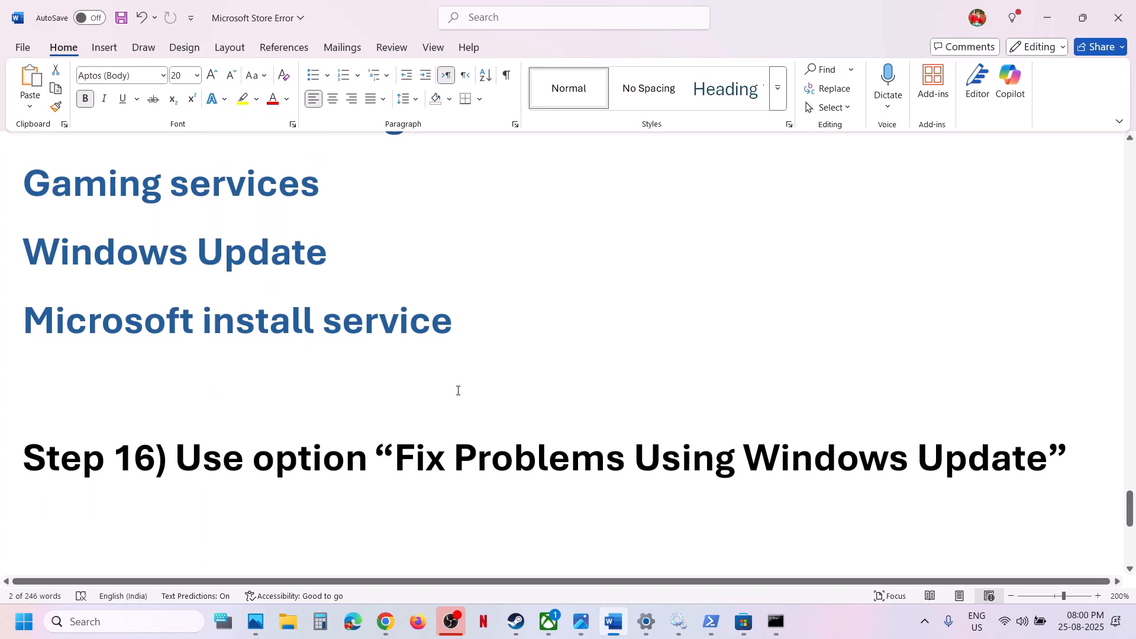
key(alt+Tab)
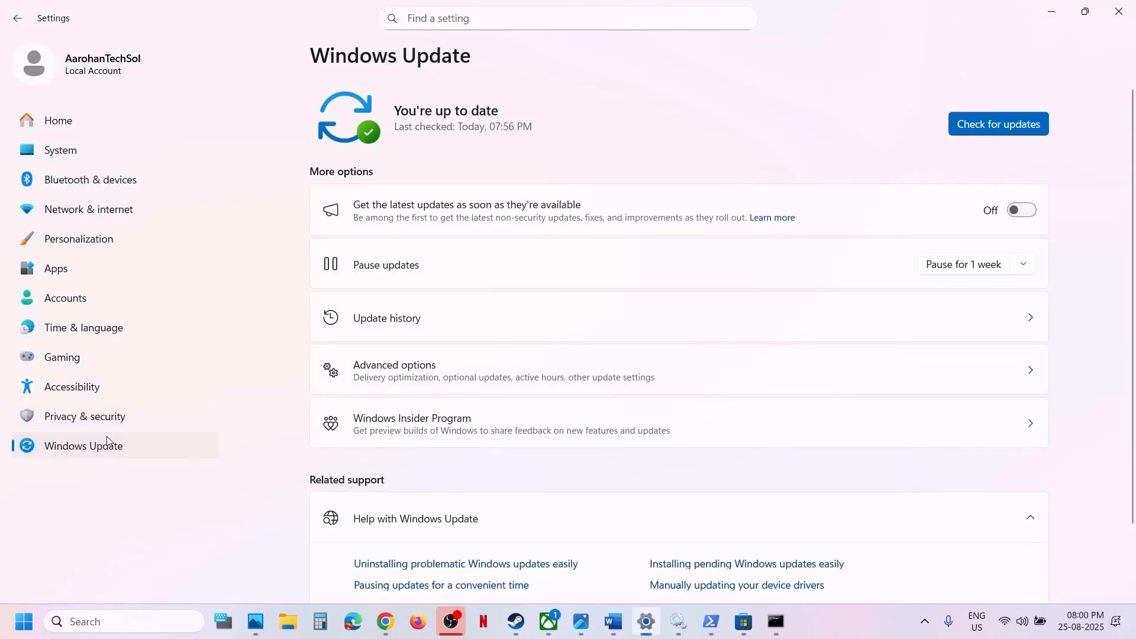
click(434, 386)
scroll(435, 386, down, 2)
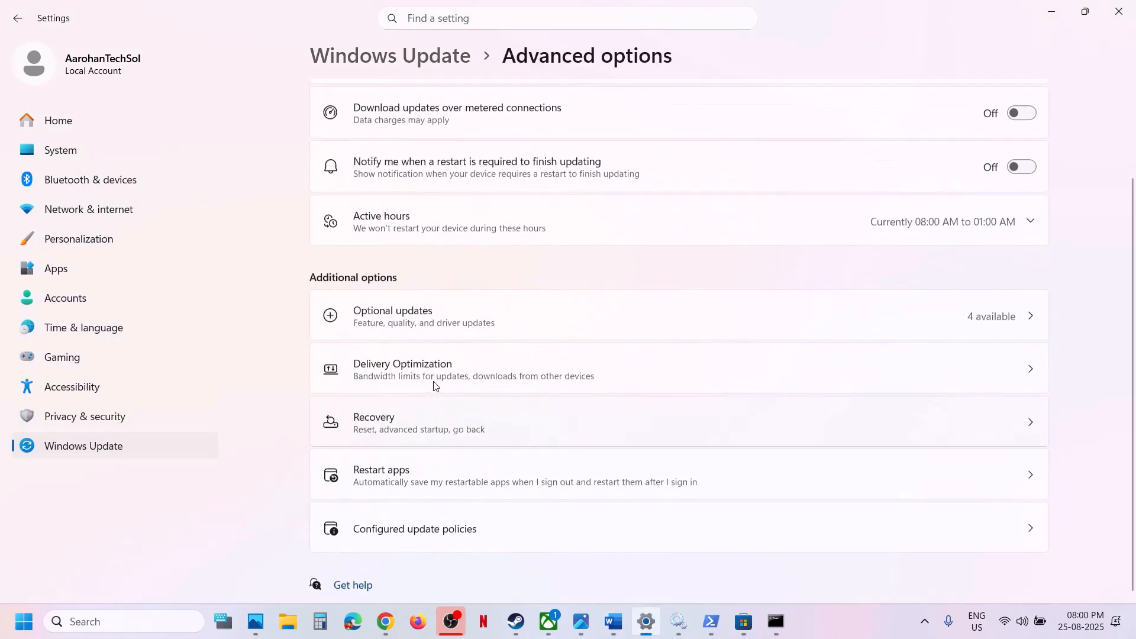
click(400, 436)
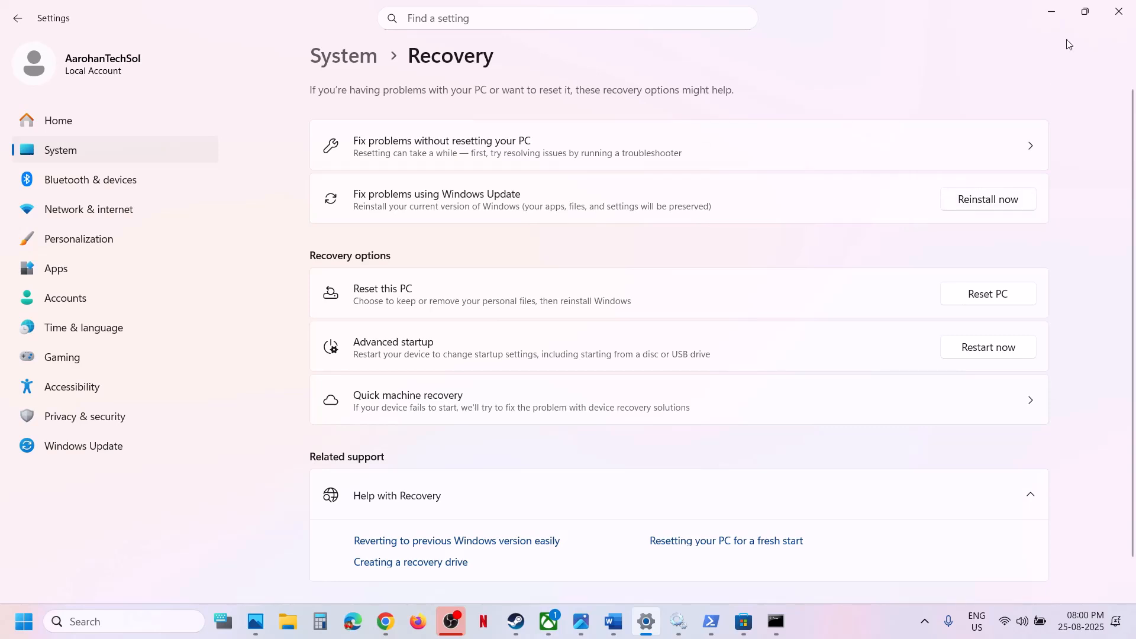
click(1060, 16)
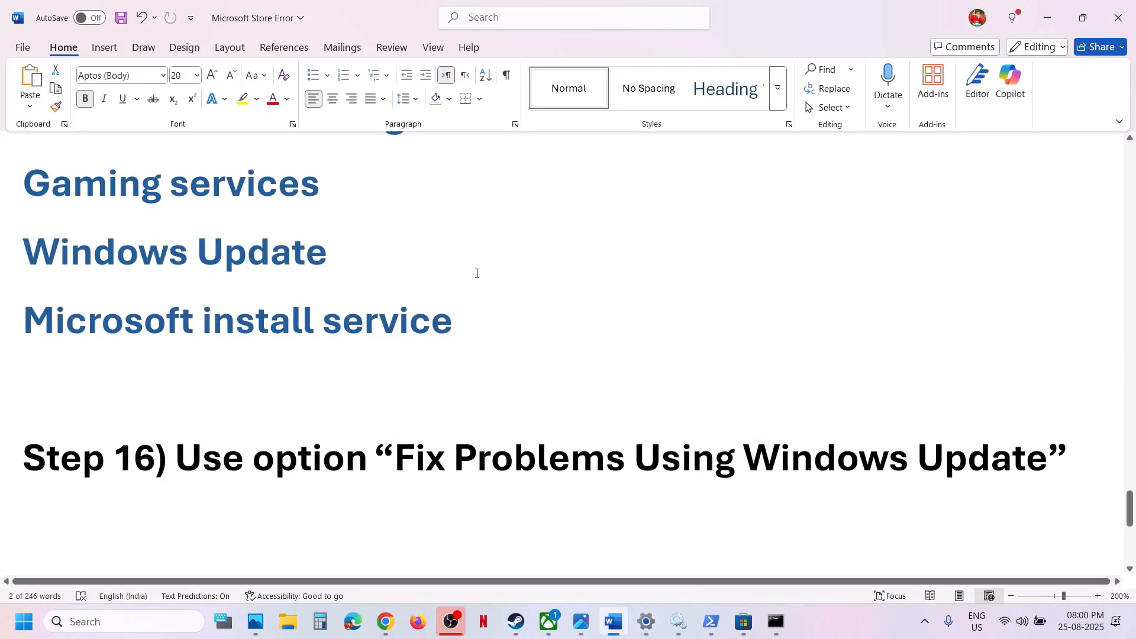
Copy the Windows 11 download link from Step 17 of the Word notes and open it in a new Chrome tab
scroll(477, 273, down, 3)
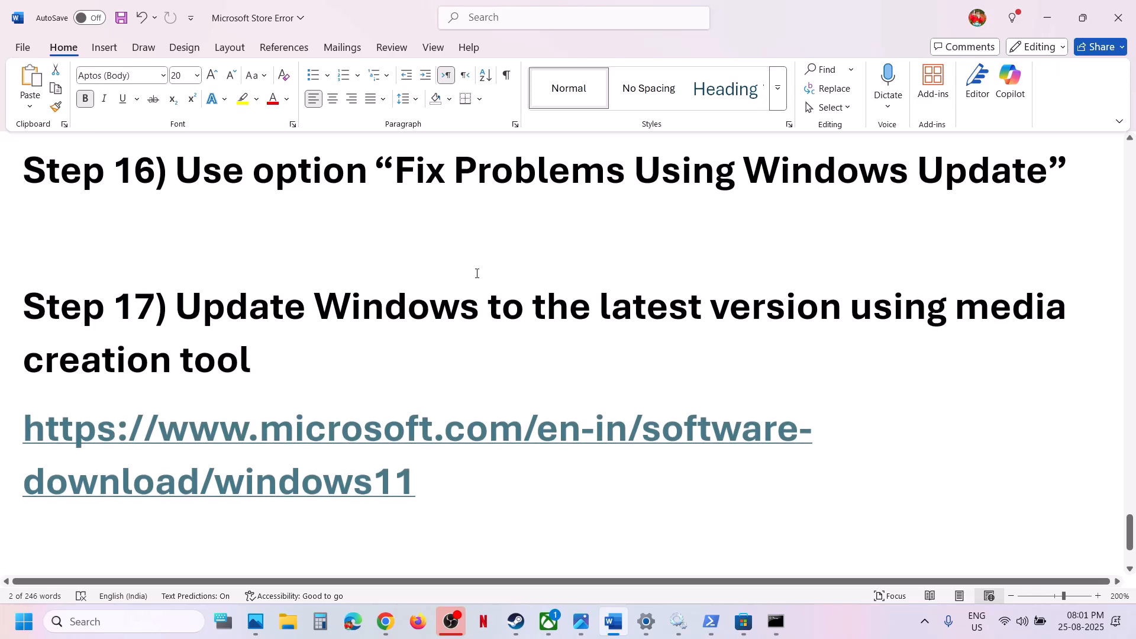
scroll(477, 274, down, 1)
scroll(474, 271, up, 1)
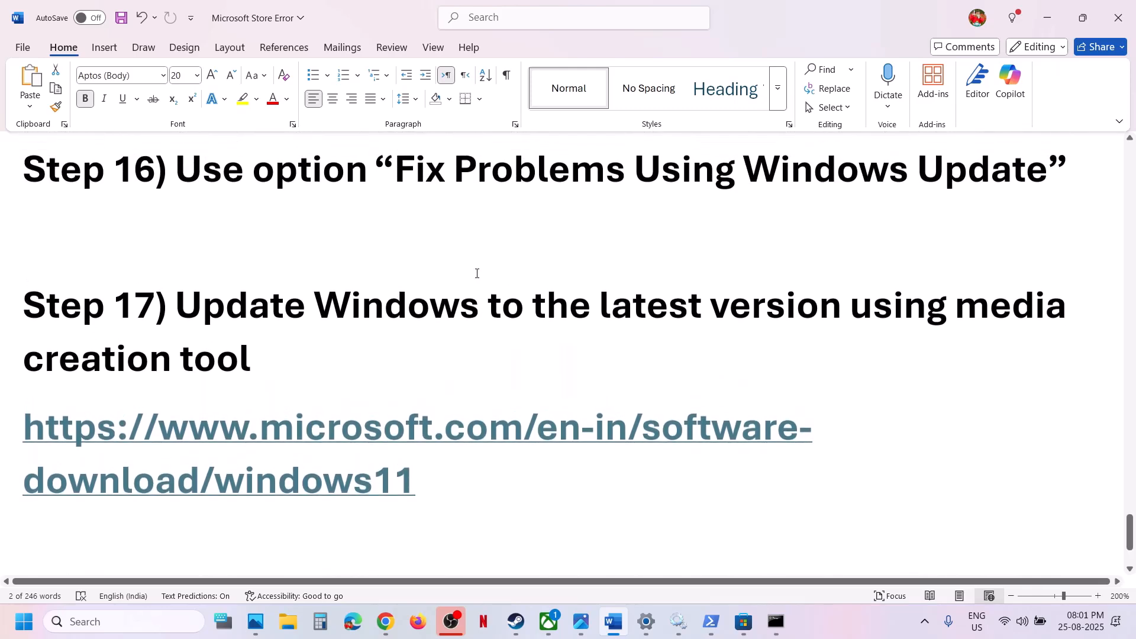
triple_click(449, 475)
key(ctrl+c)
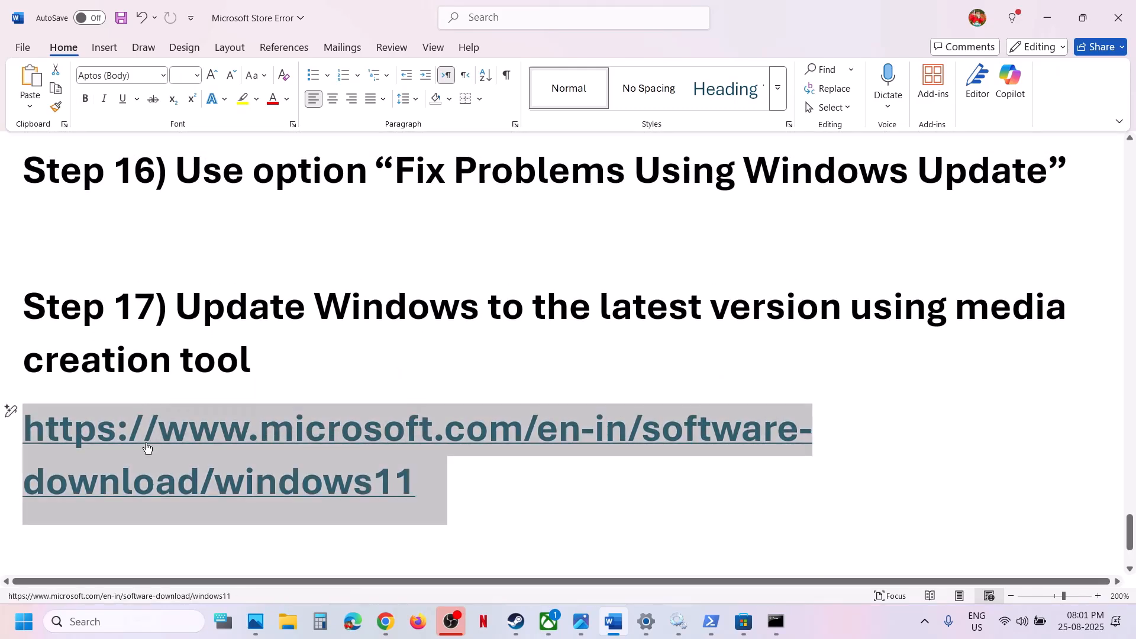
click(389, 634)
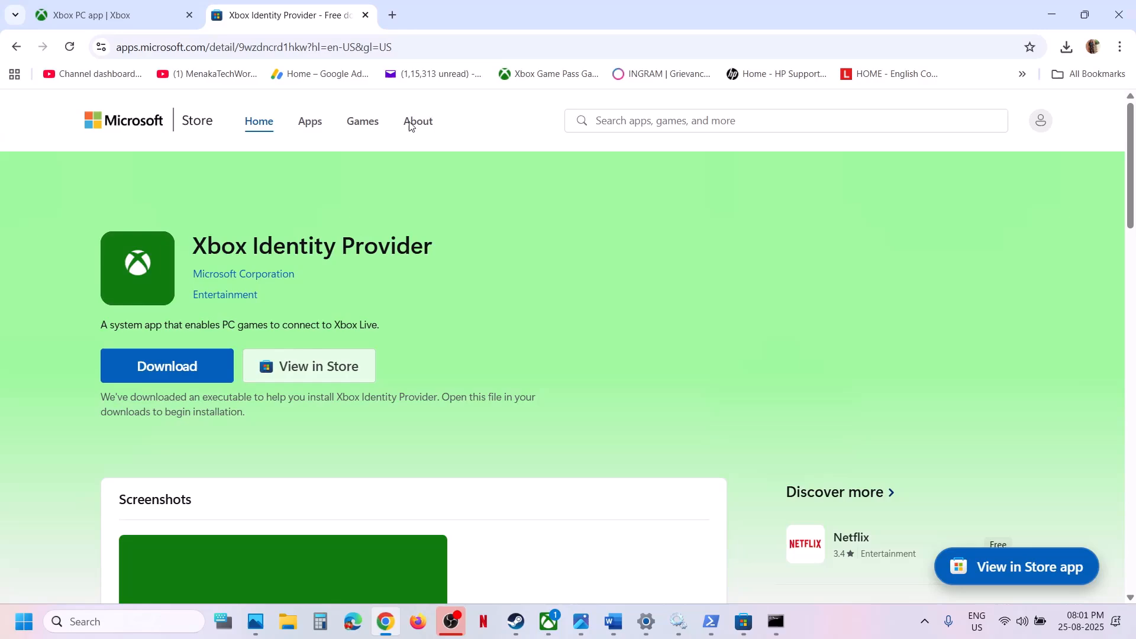
click(390, 15)
key(ctrl+v)
key(Return)
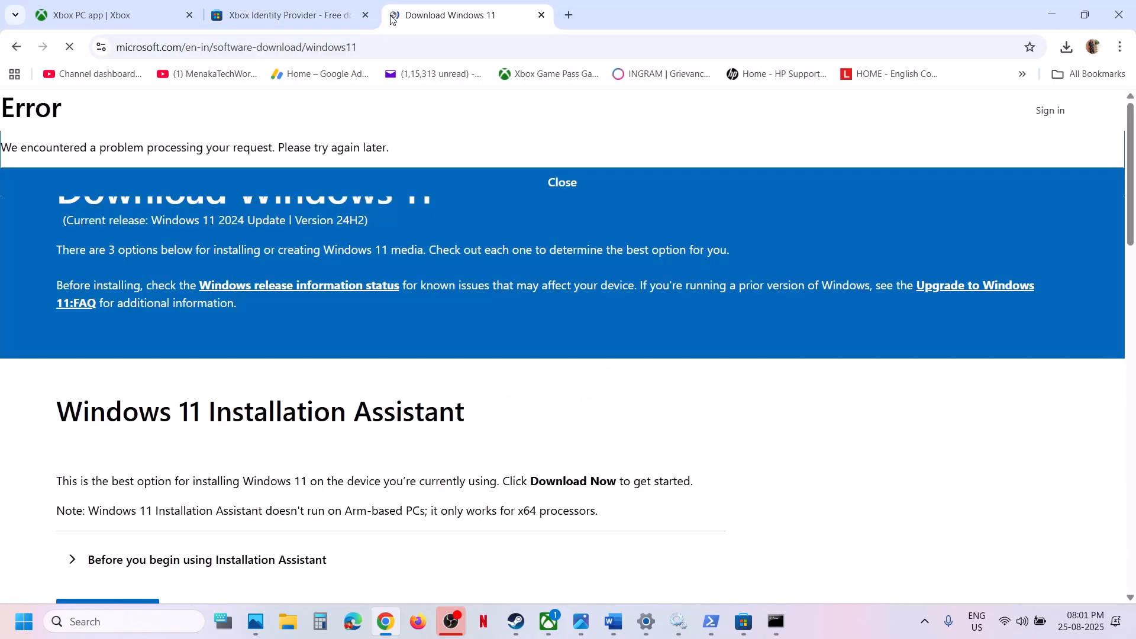
Download the media creation tool from the Create Windows 11 Installation Media section
scroll(210, 353, down, 5)
scroll(210, 354, down, 4)
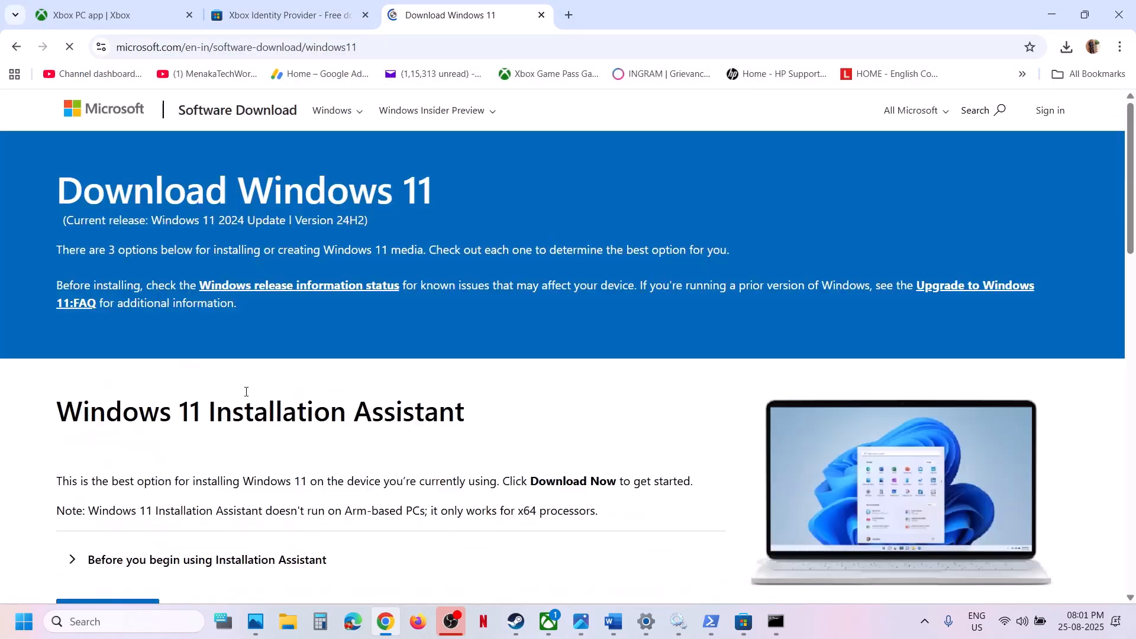
scroll(276, 458, down, 5)
scroll(276, 458, down, 3)
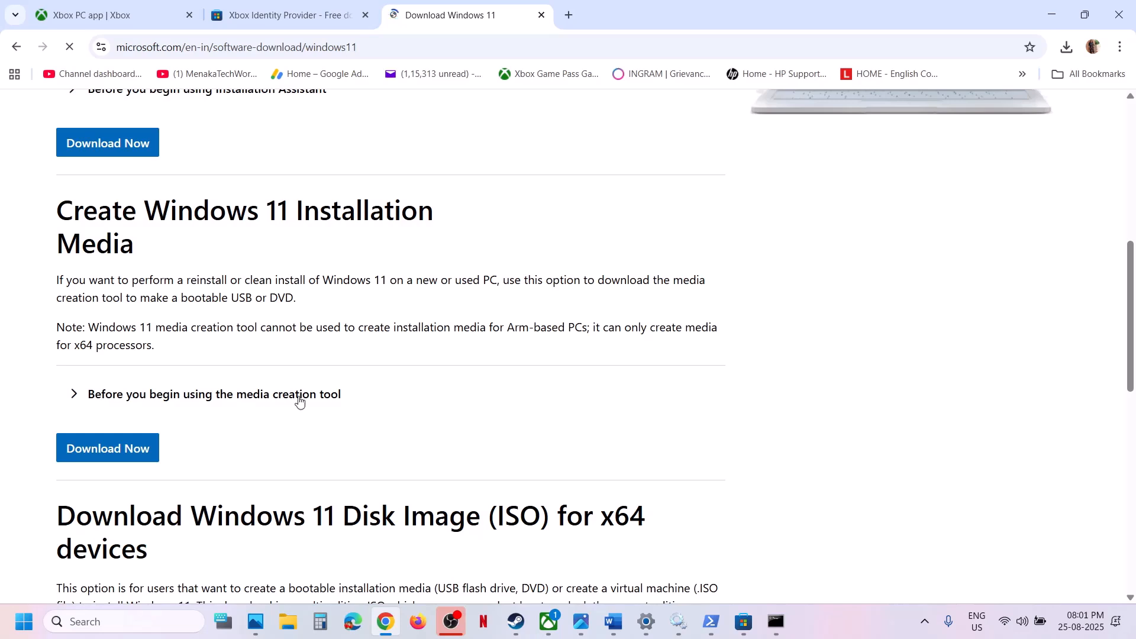
click(132, 451)
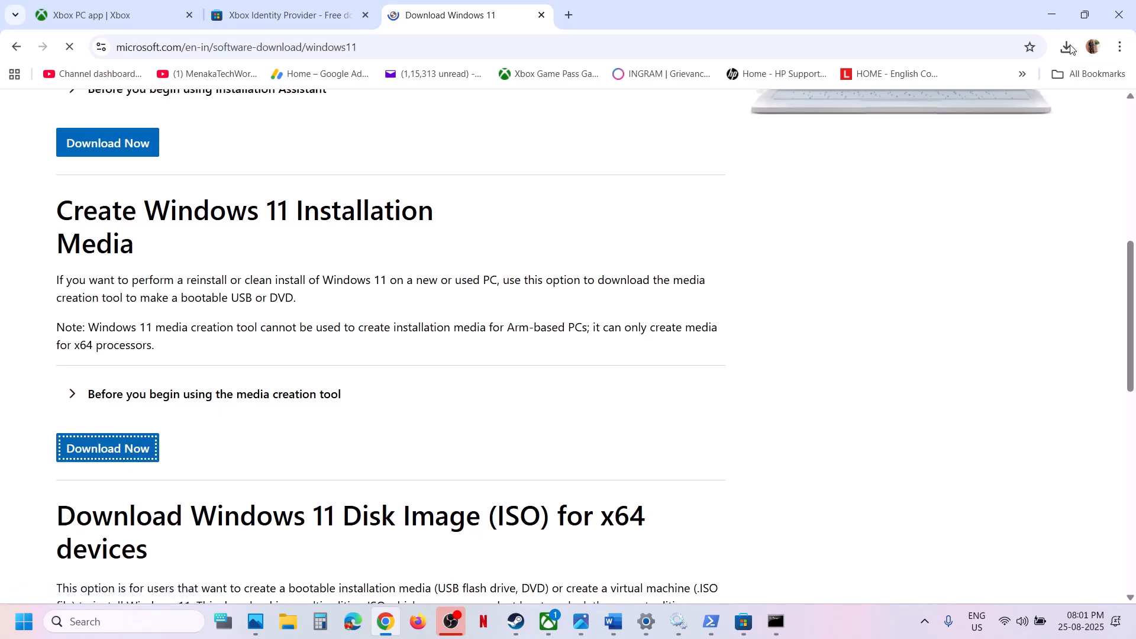
click(832, 632)
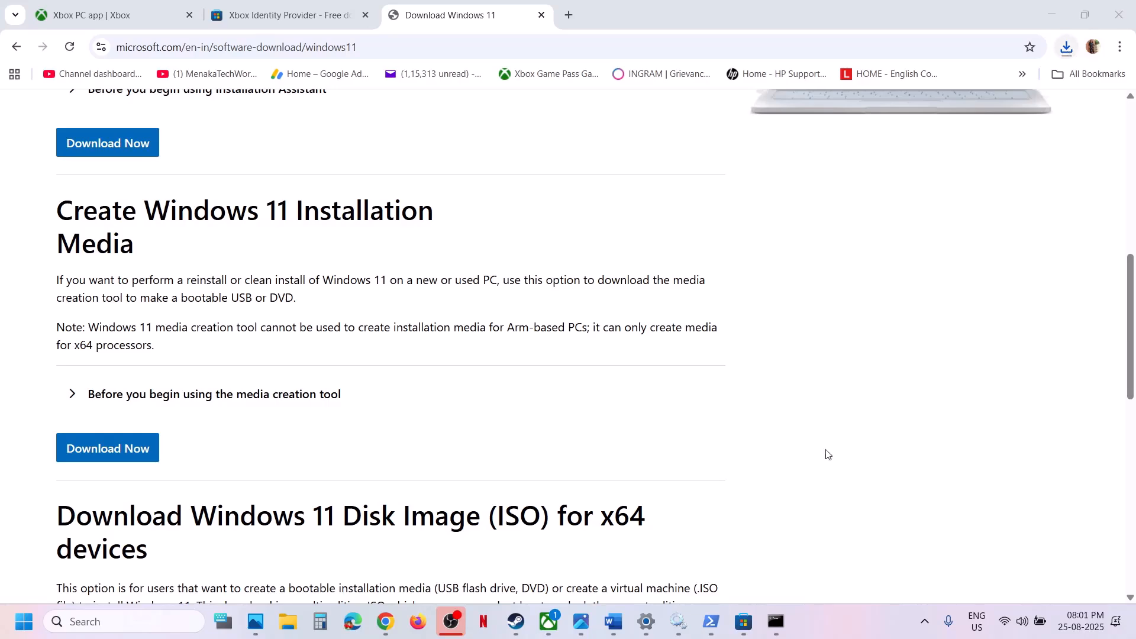
Open 1.png in Photos and view the screenshots through 7.png on creating the Windows 11 ISO with the media creation tool
mouse_move(581, 621)
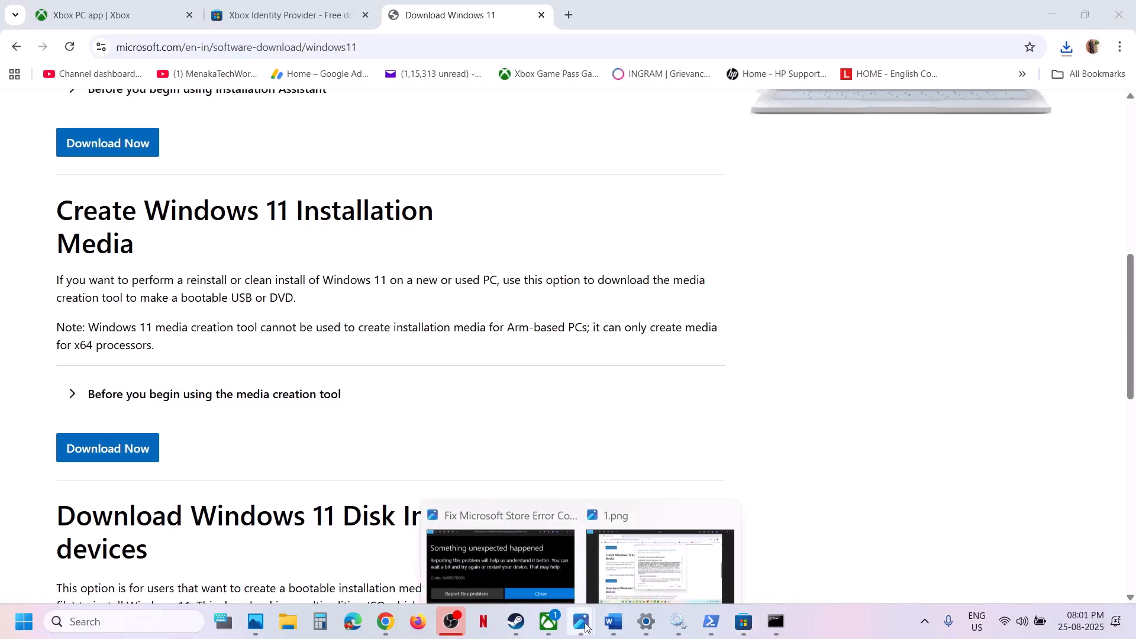
click(661, 565)
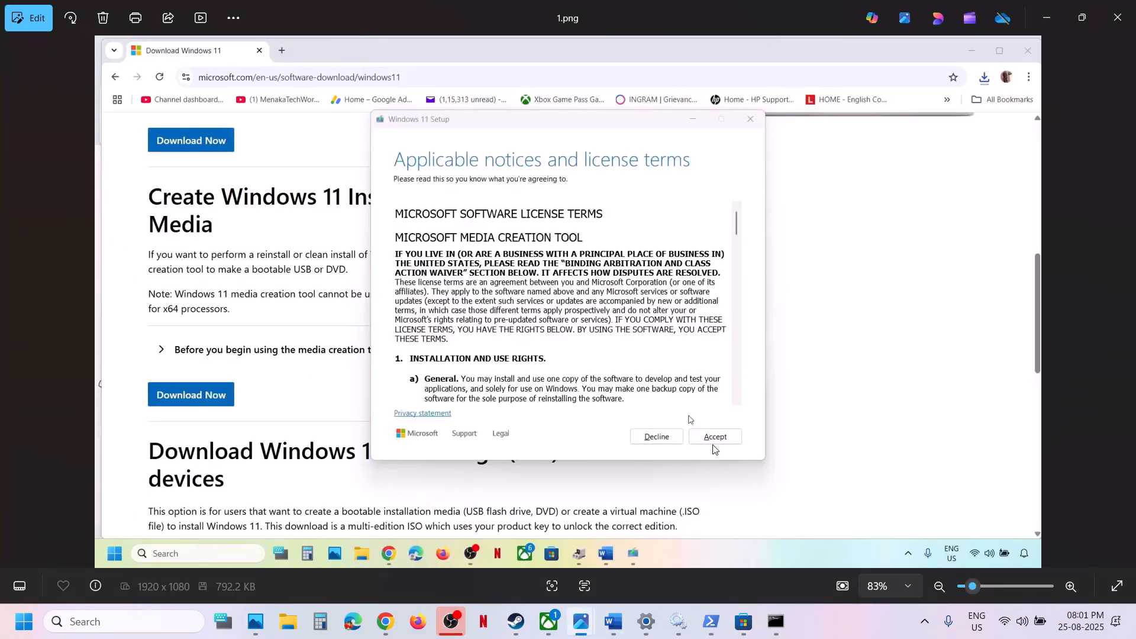
key(Right)
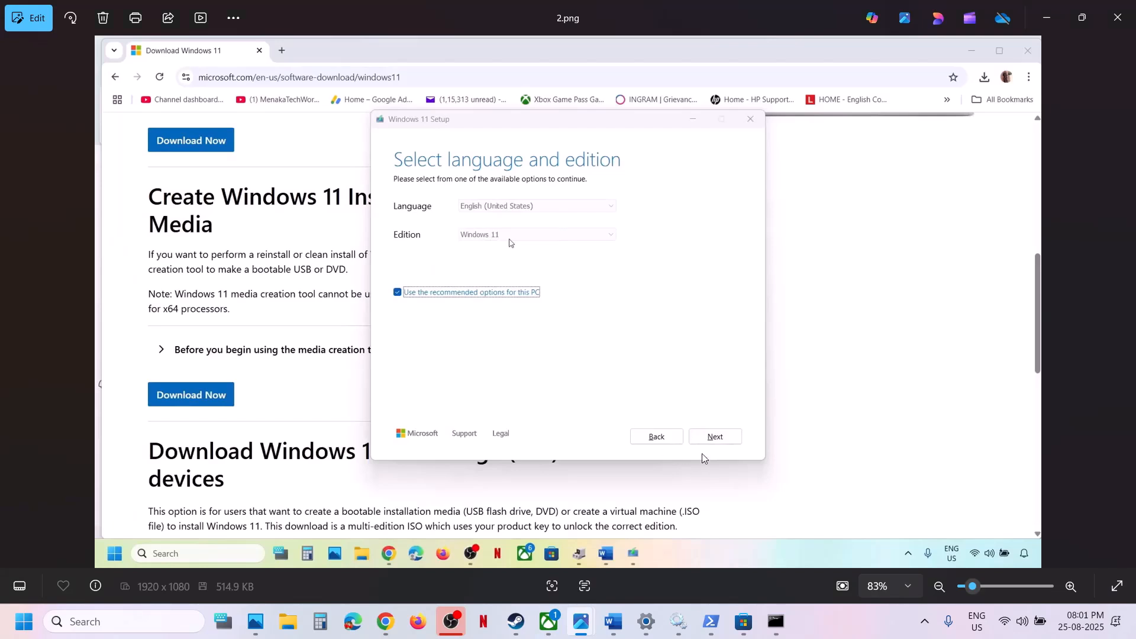
key(Right)
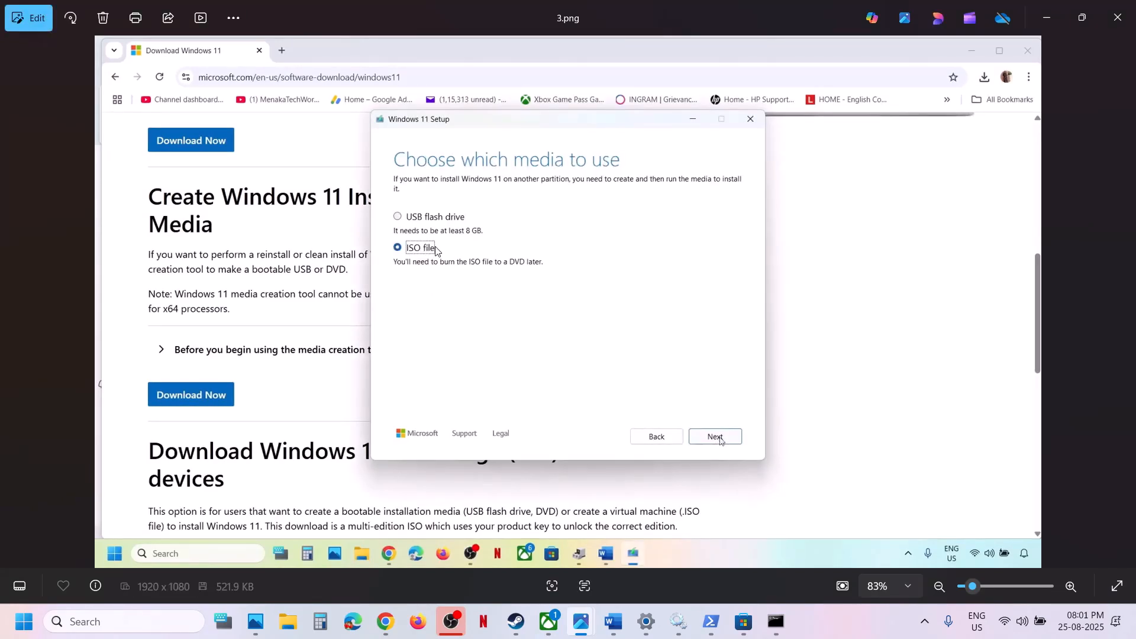
key(Right)
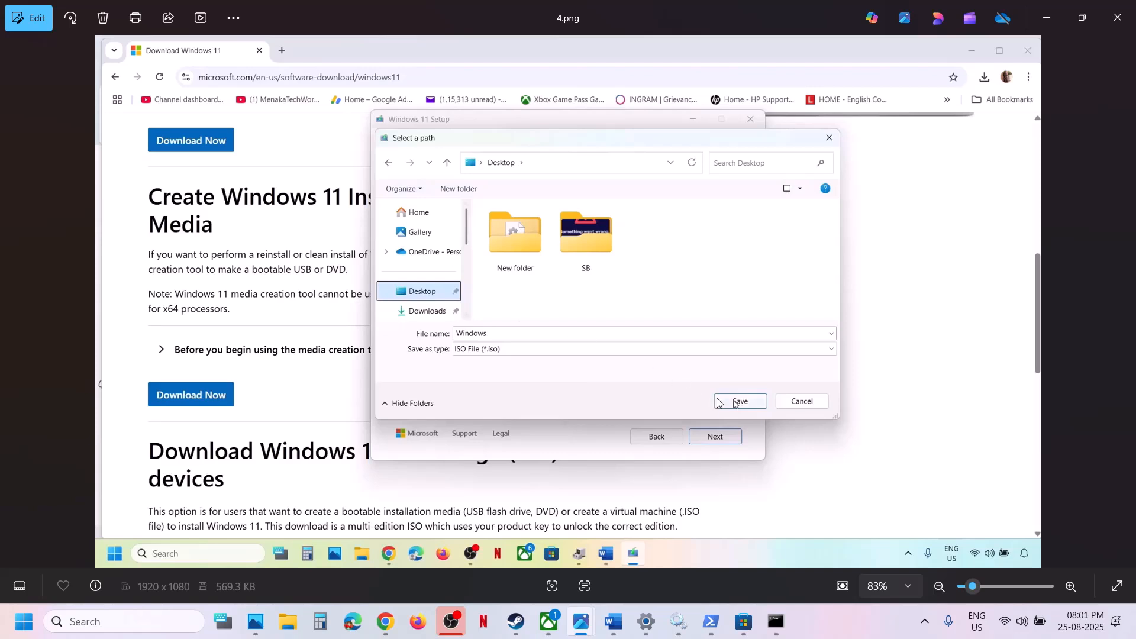
key(Right)
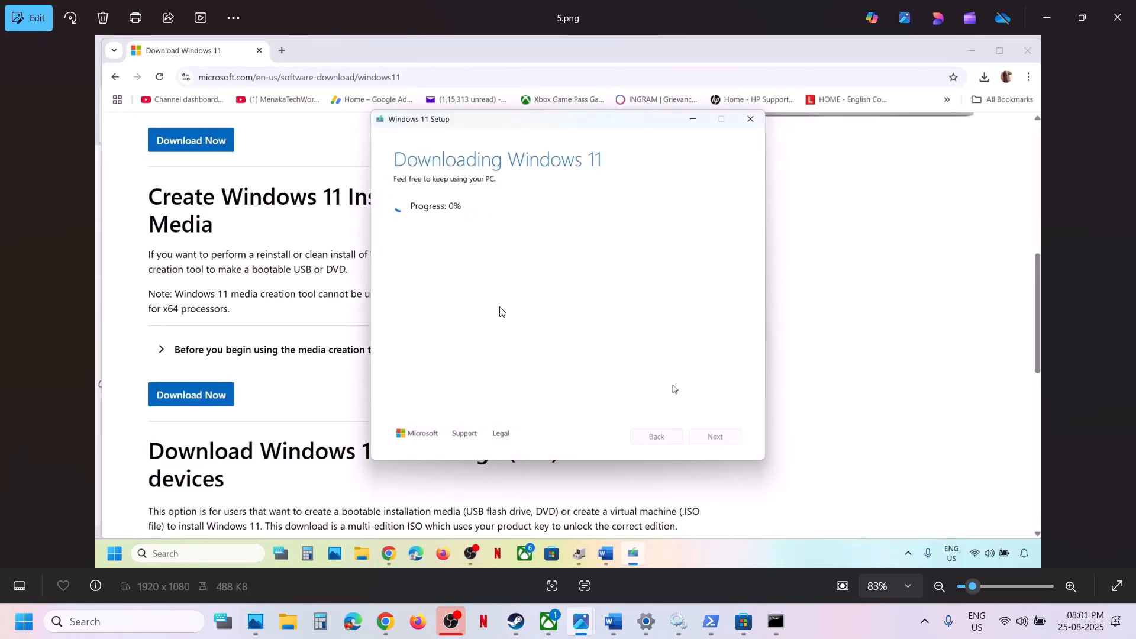
key(Right)
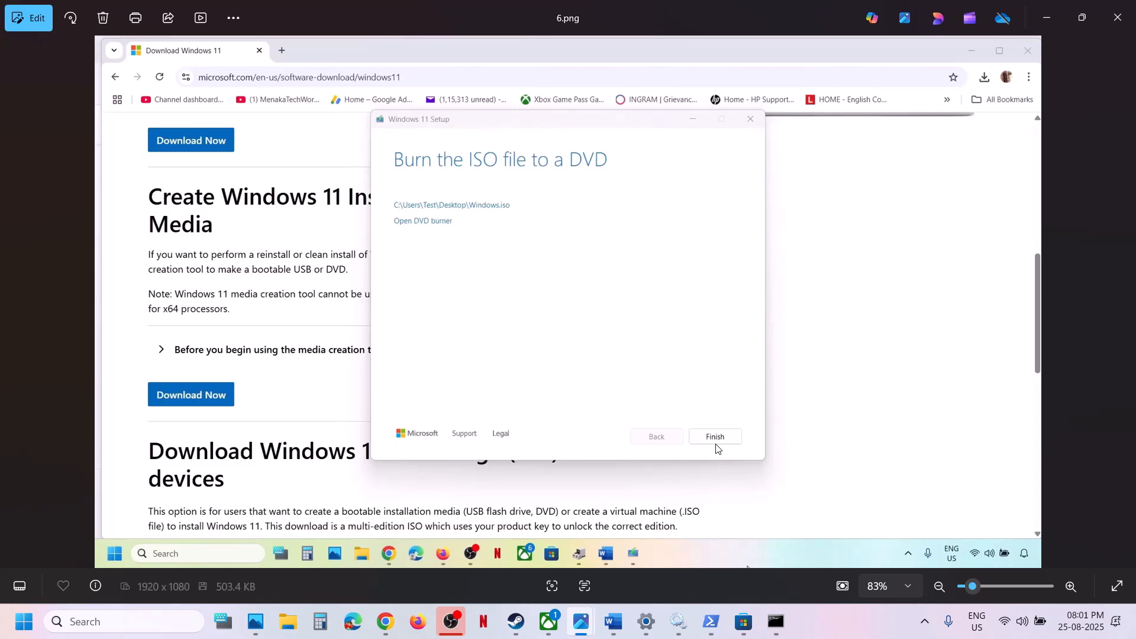
key(Right)
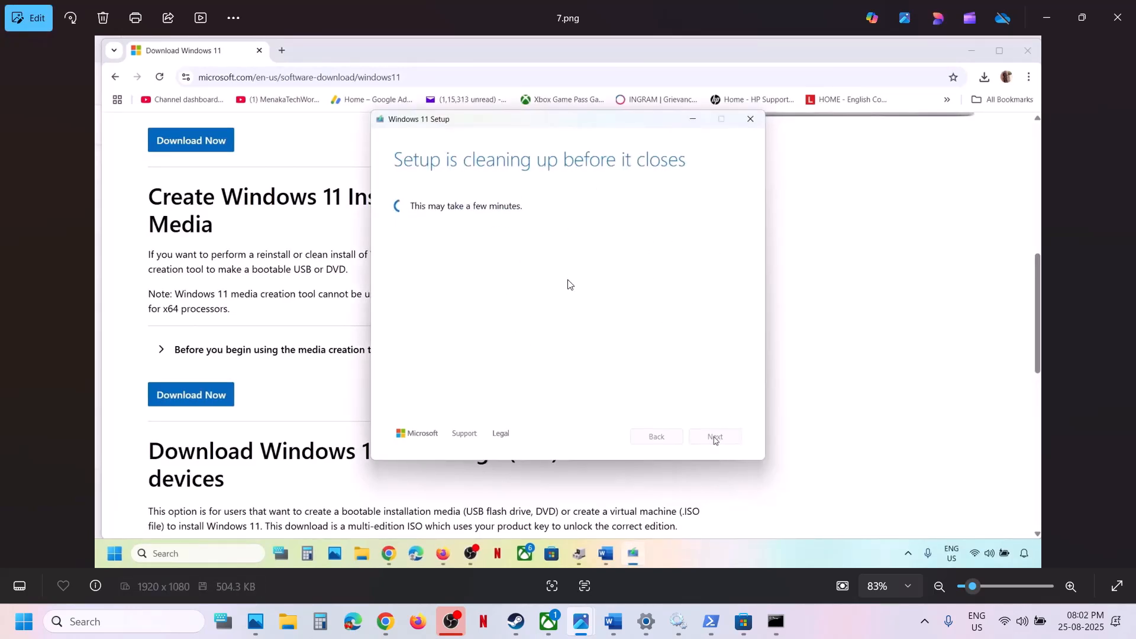
View the screenshots from 8.png through 13.png on running setup from the Windows ISO and preparing the installation
key(Right)
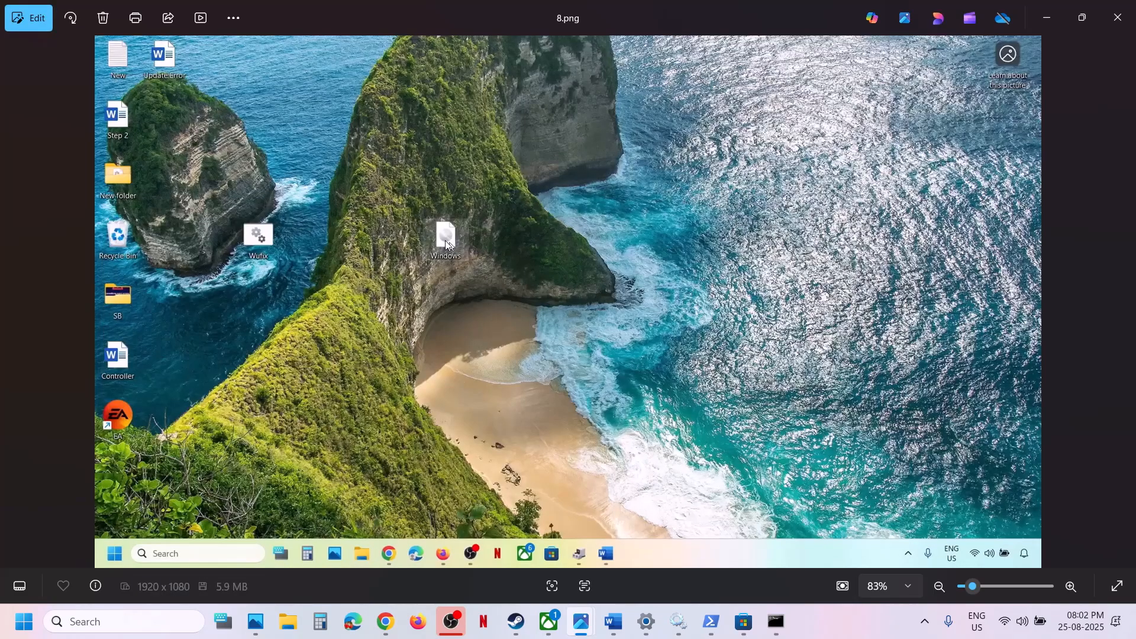
key(Right)
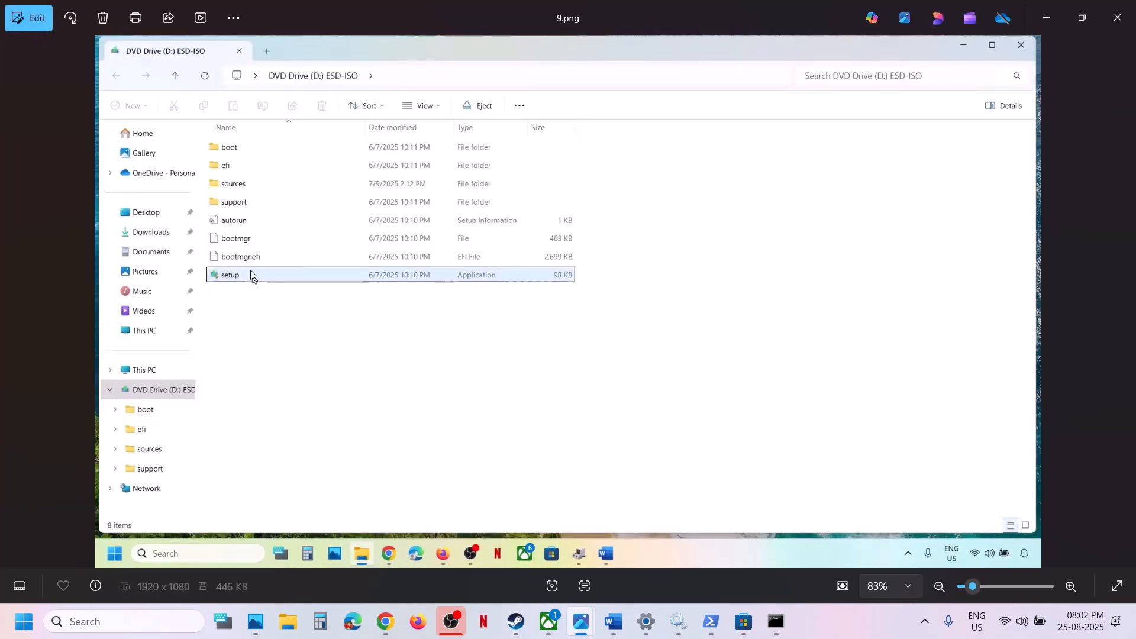
key(Right)
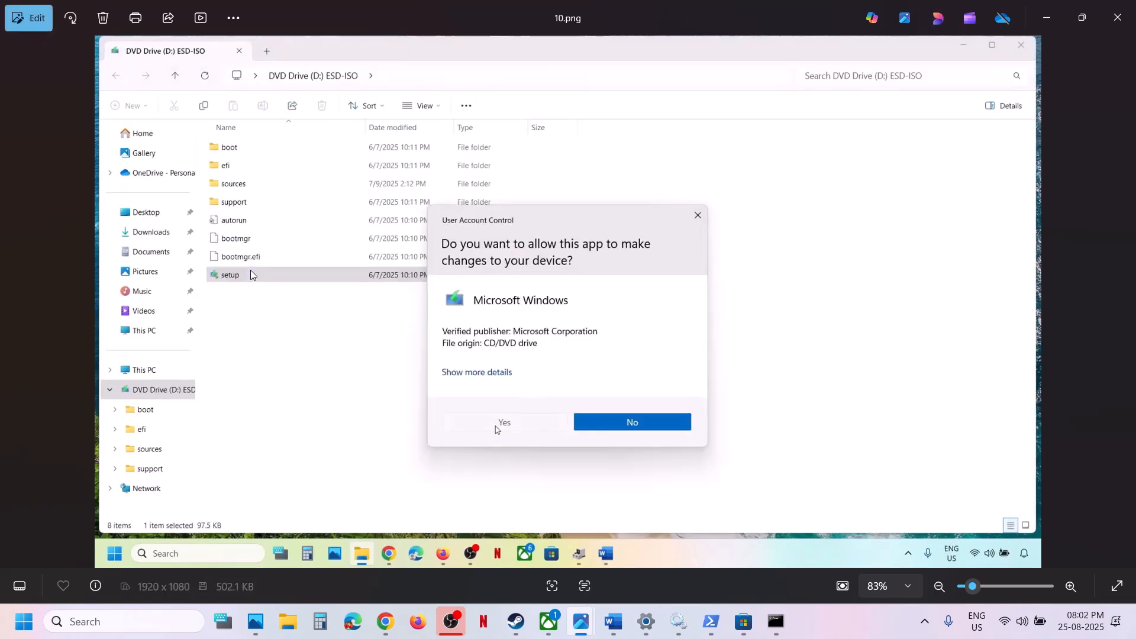
key(Right)
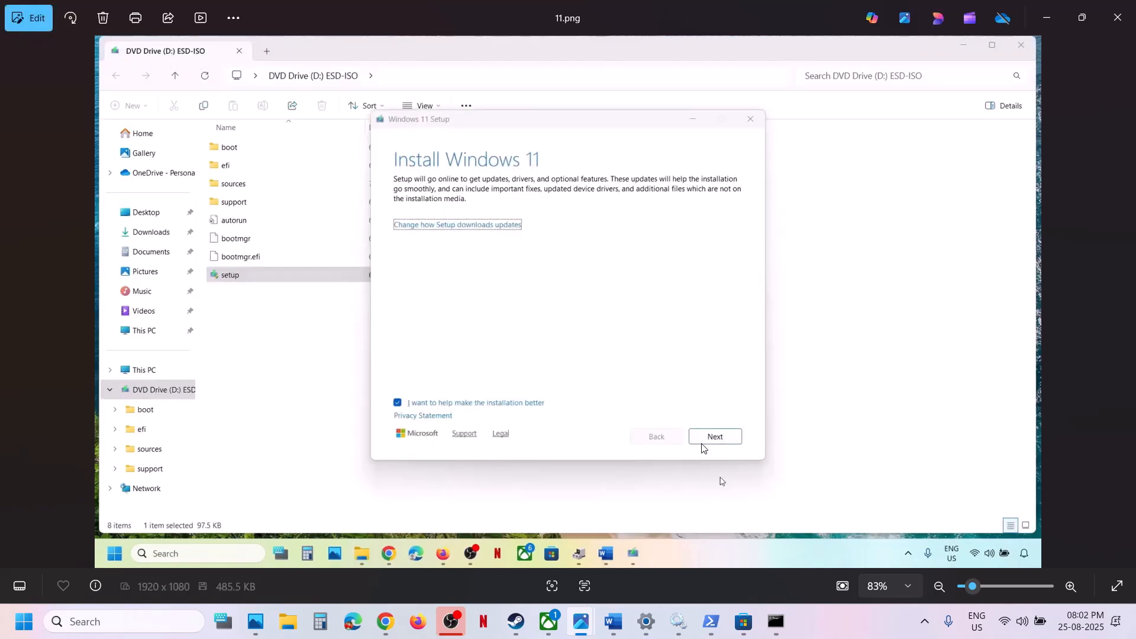
key(Right)
key(Right)
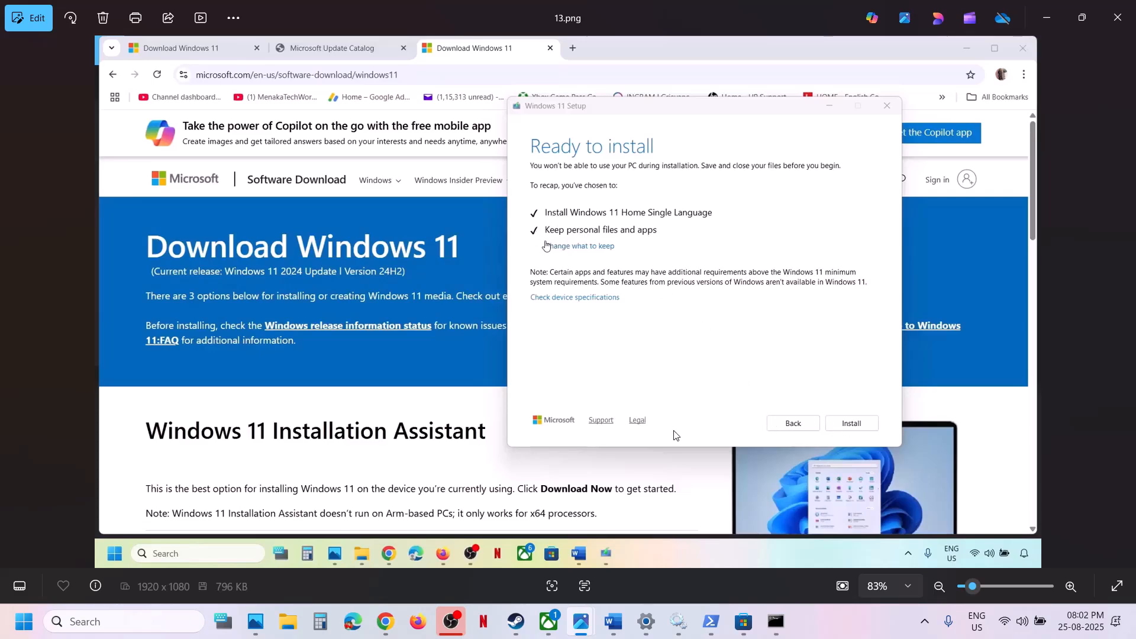
Switch to the Word notes and highlight the Step 18 text on resetting Windows 11 and creating a backup first
click(613, 621)
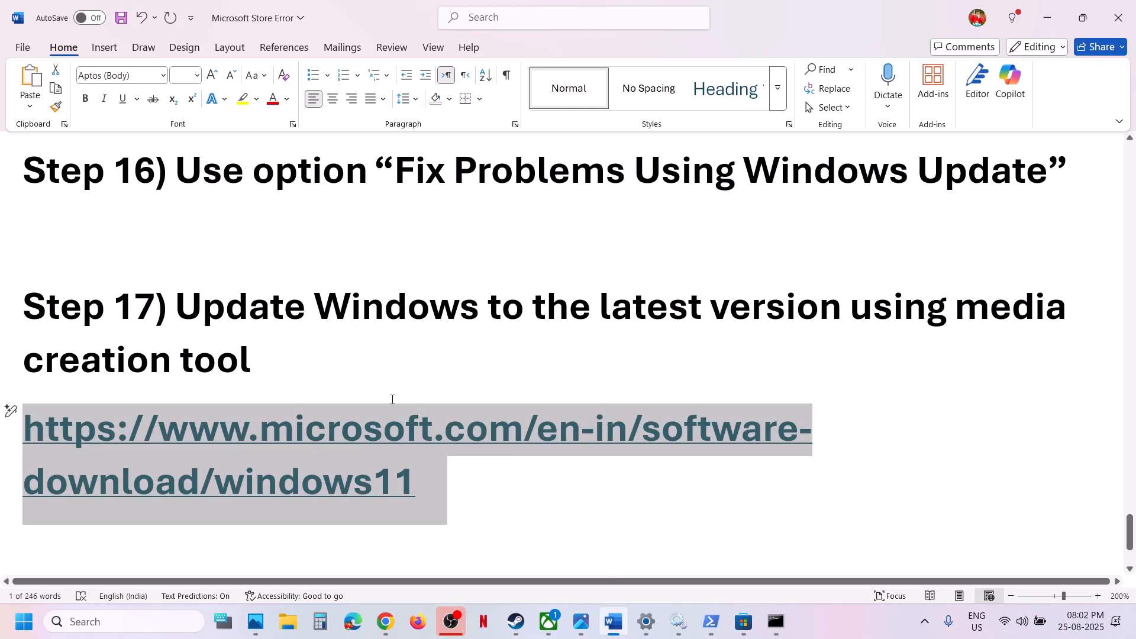
scroll(392, 399, down, 3)
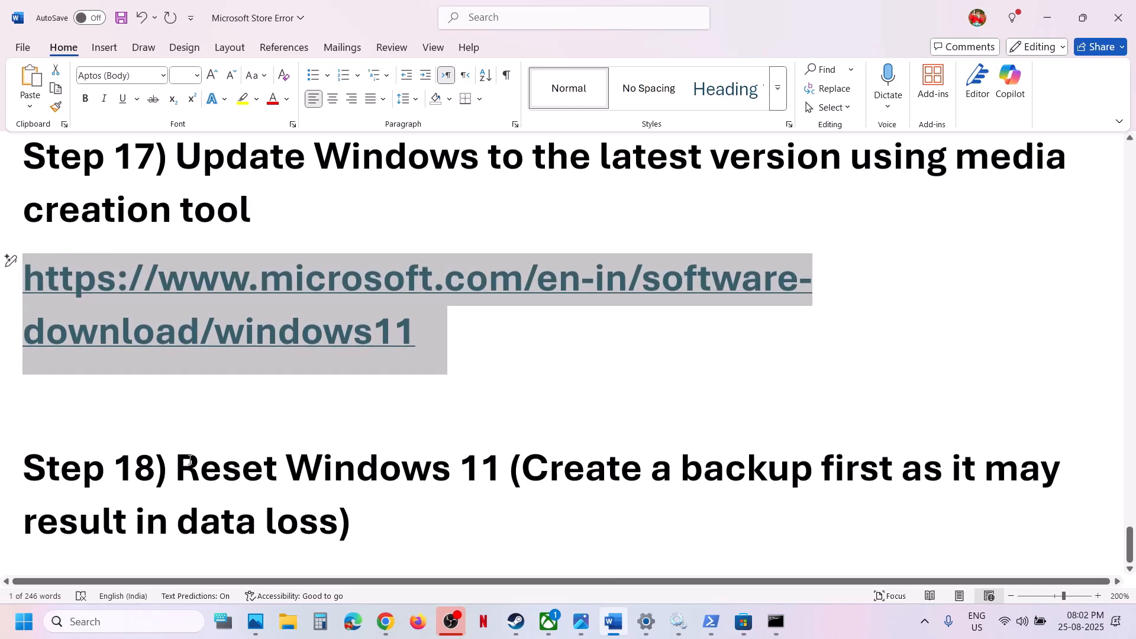
drag(177, 467, 901, 504)
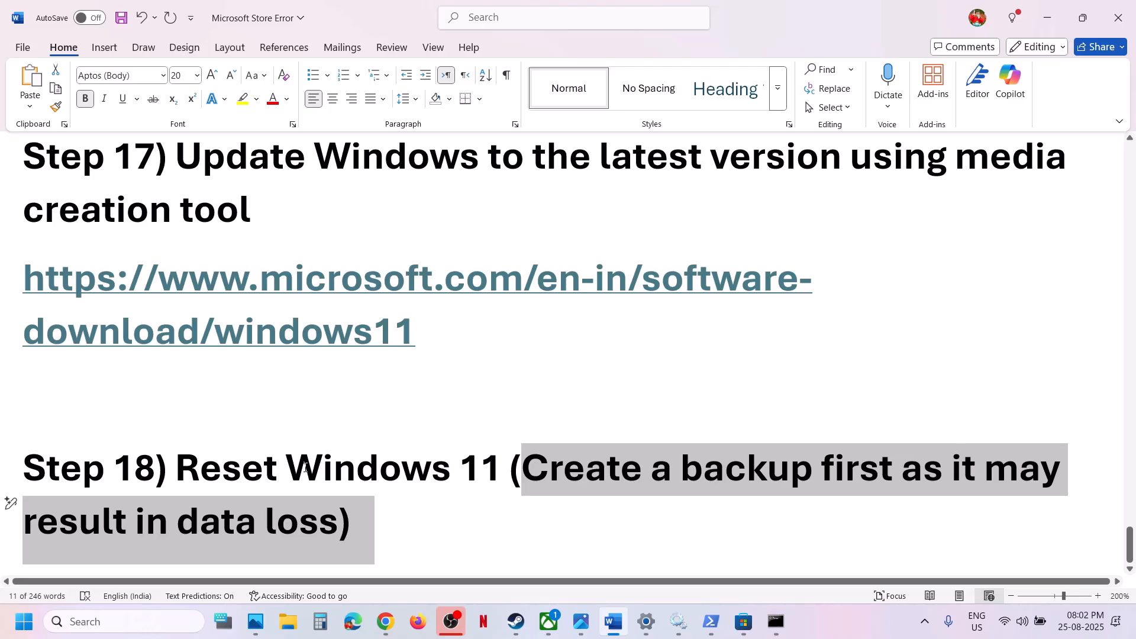
Switch to Settings and open the Recovery page from Windows Update's advanced options
key(alt+Tab)
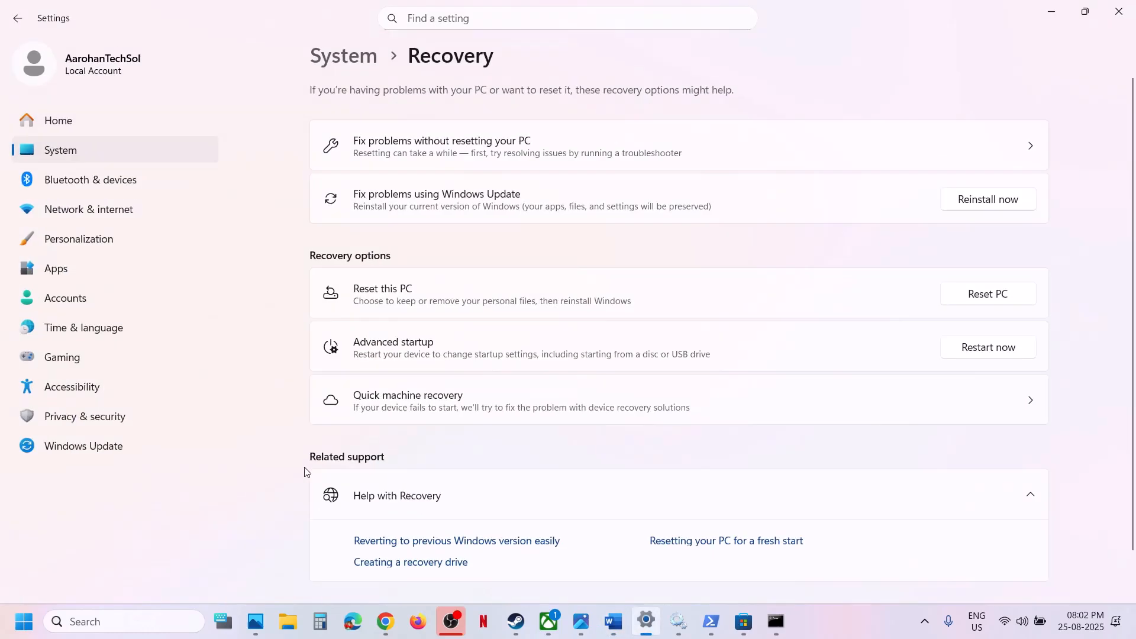
click(87, 450)
click(423, 373)
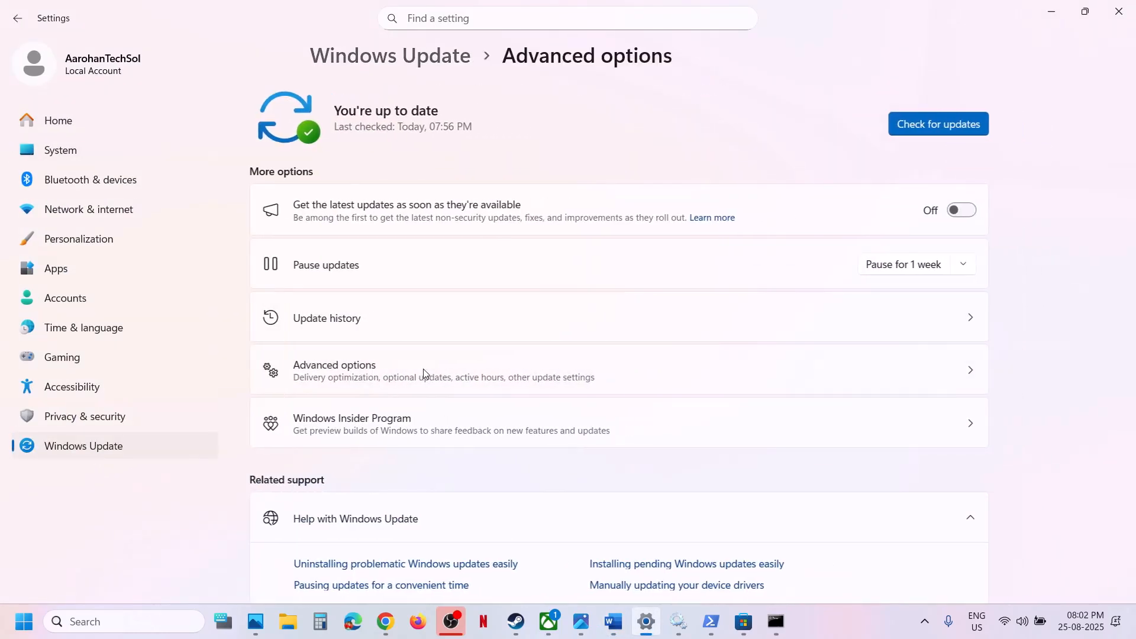
scroll(494, 373, down, 5)
click(413, 431)
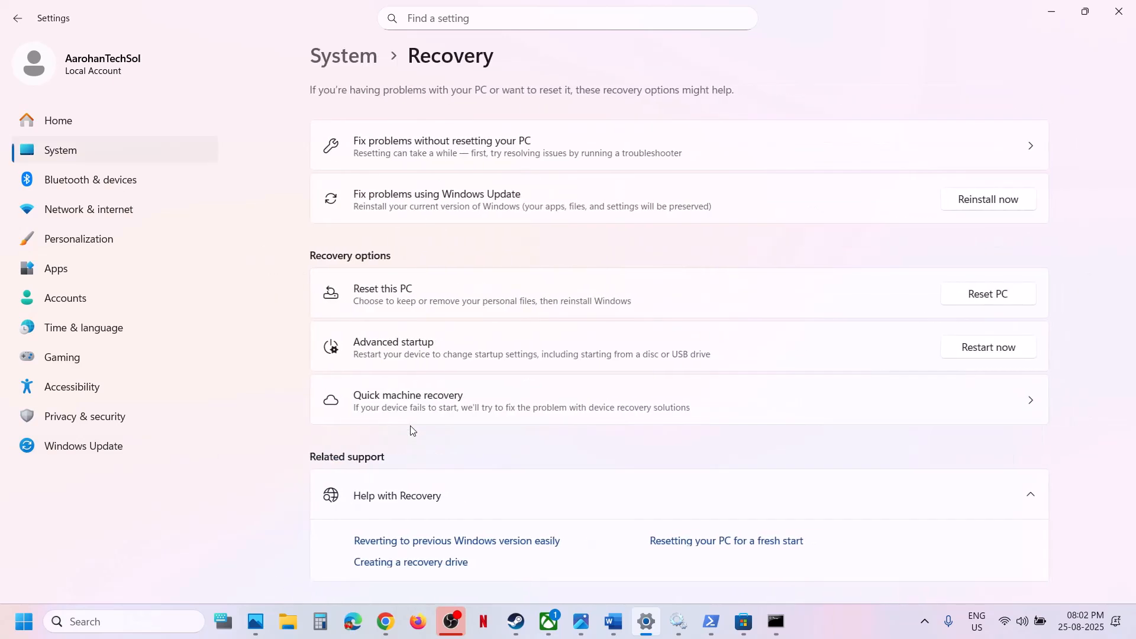
Start Reset this PC with Keep my files to view the reinstall options, and cancel the reset
click(988, 294)
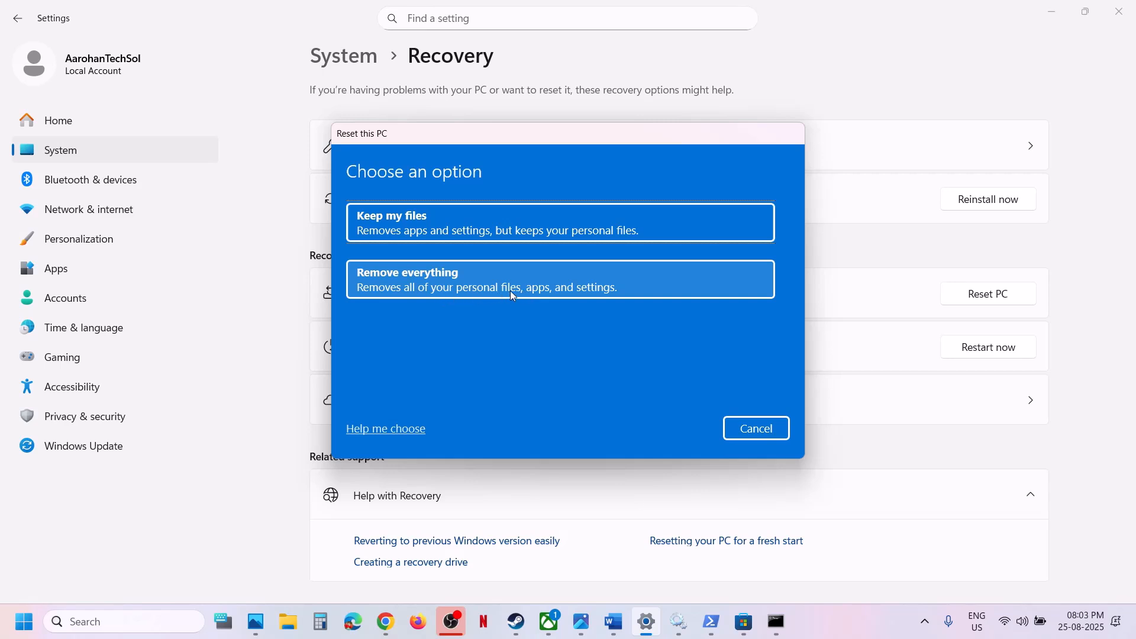
click(417, 217)
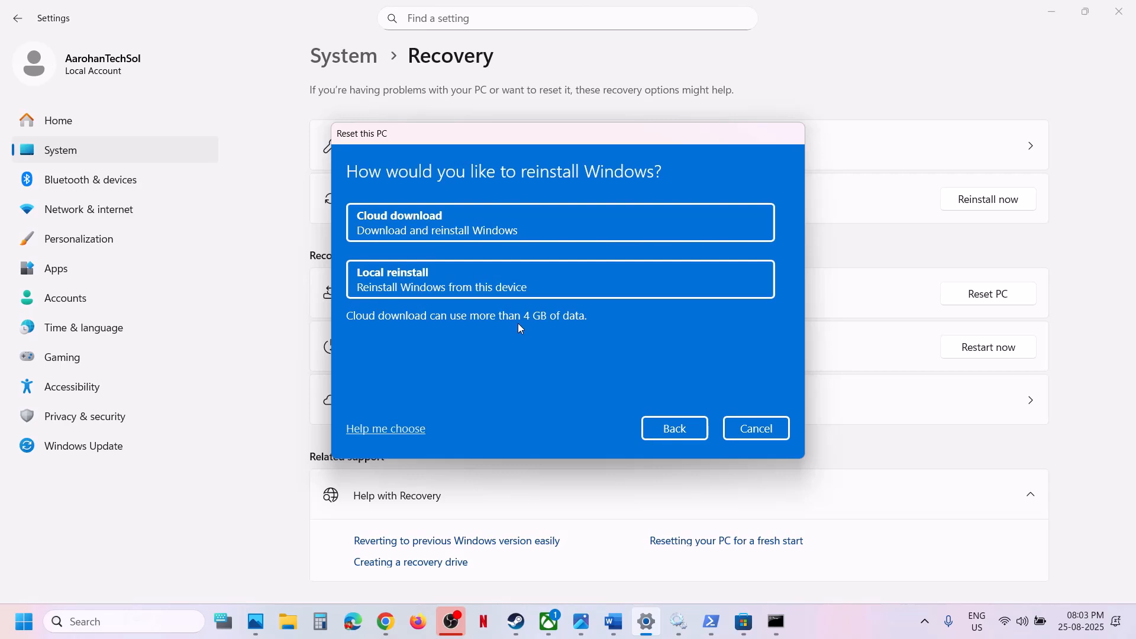
click(751, 435)
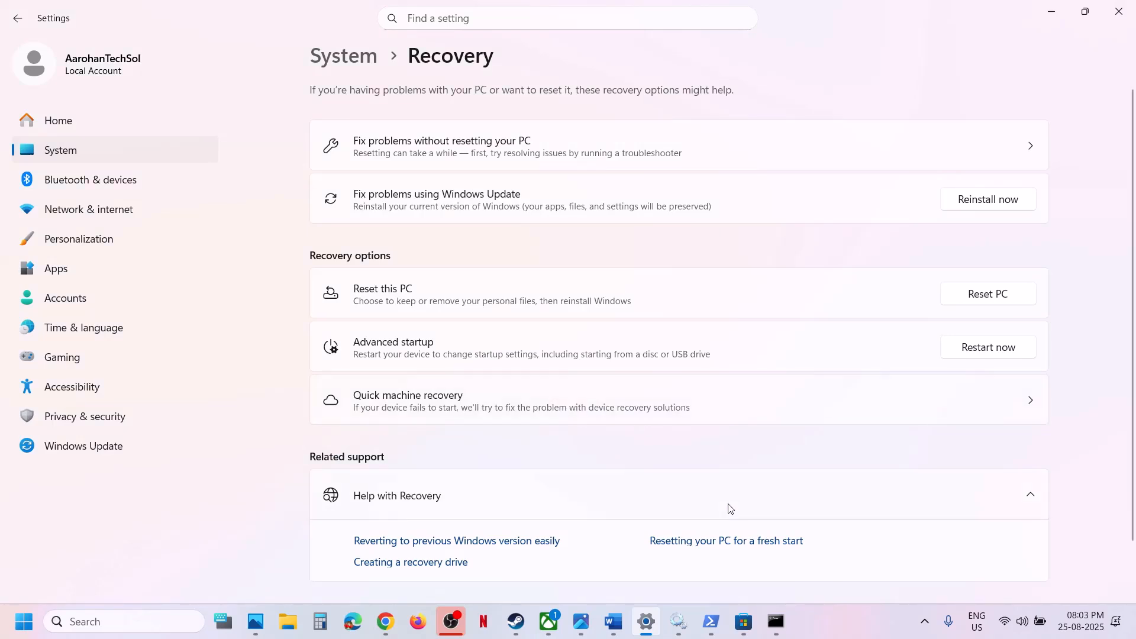
Switch to Photos and view the image of the Microsoft Store error 0x80070005
mouse_move(584, 616)
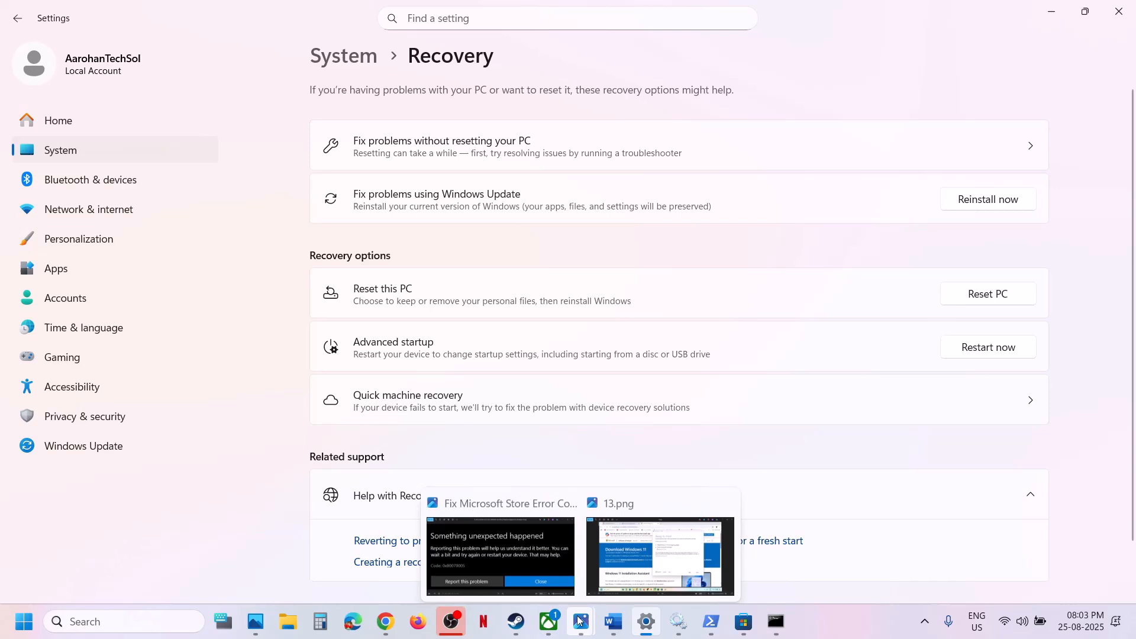
click(494, 548)
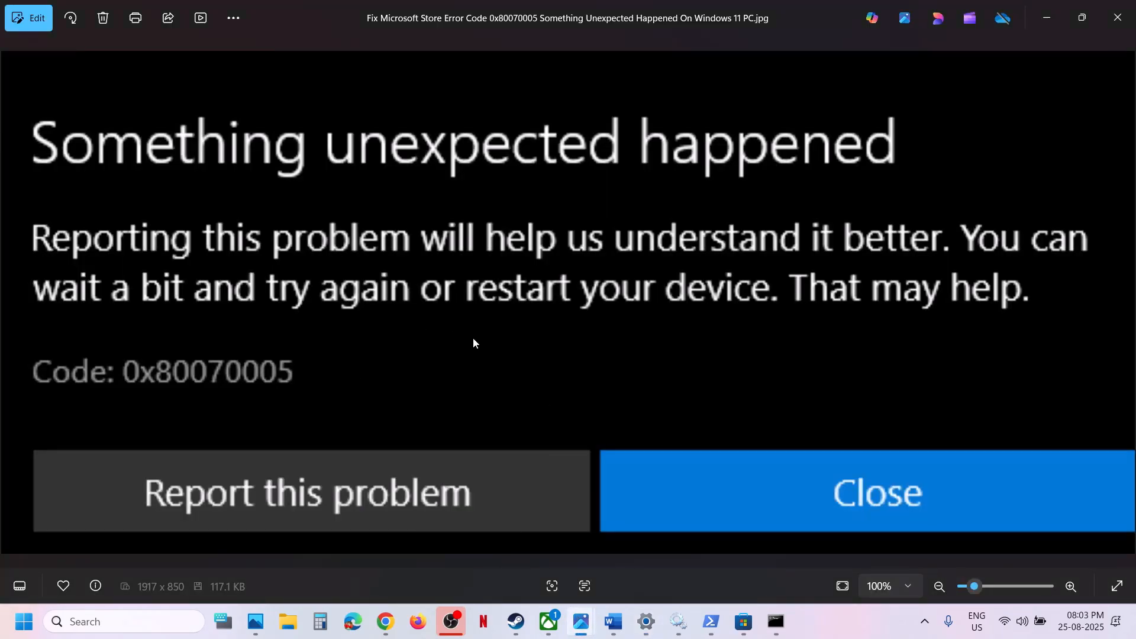